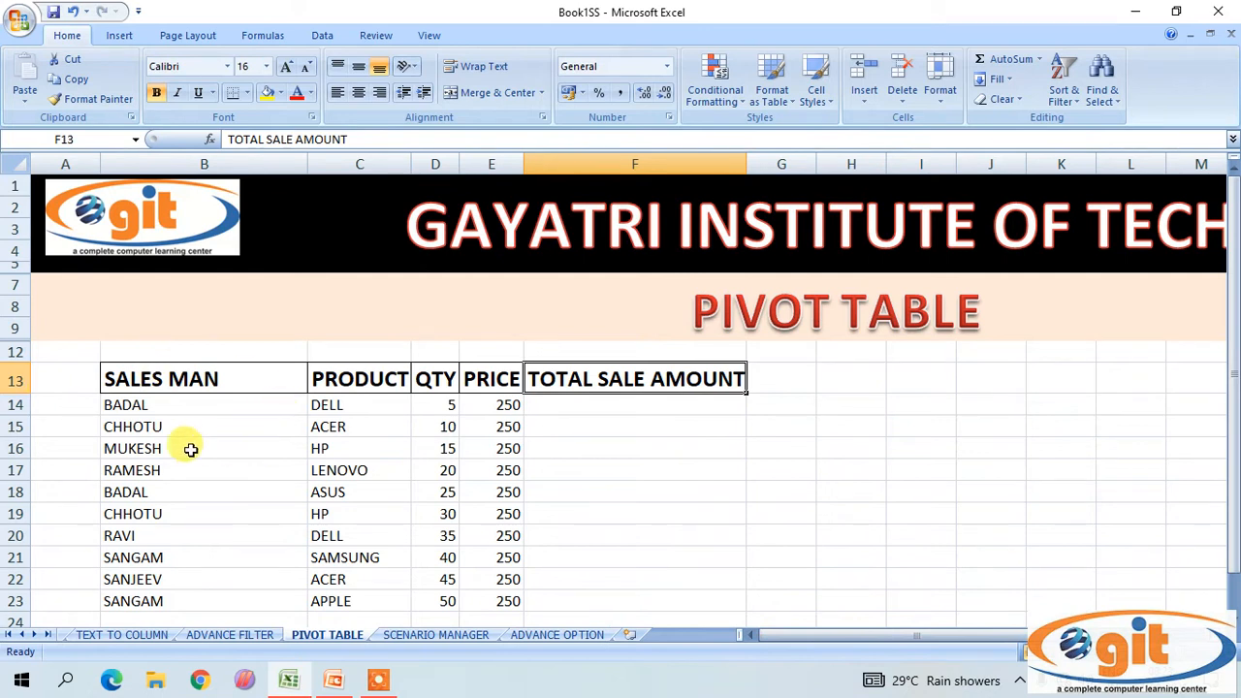
- Examine the sales table's QTY and PRICE columns, which supply the values for the total sale amount
scroll(341, 490, down, 1)
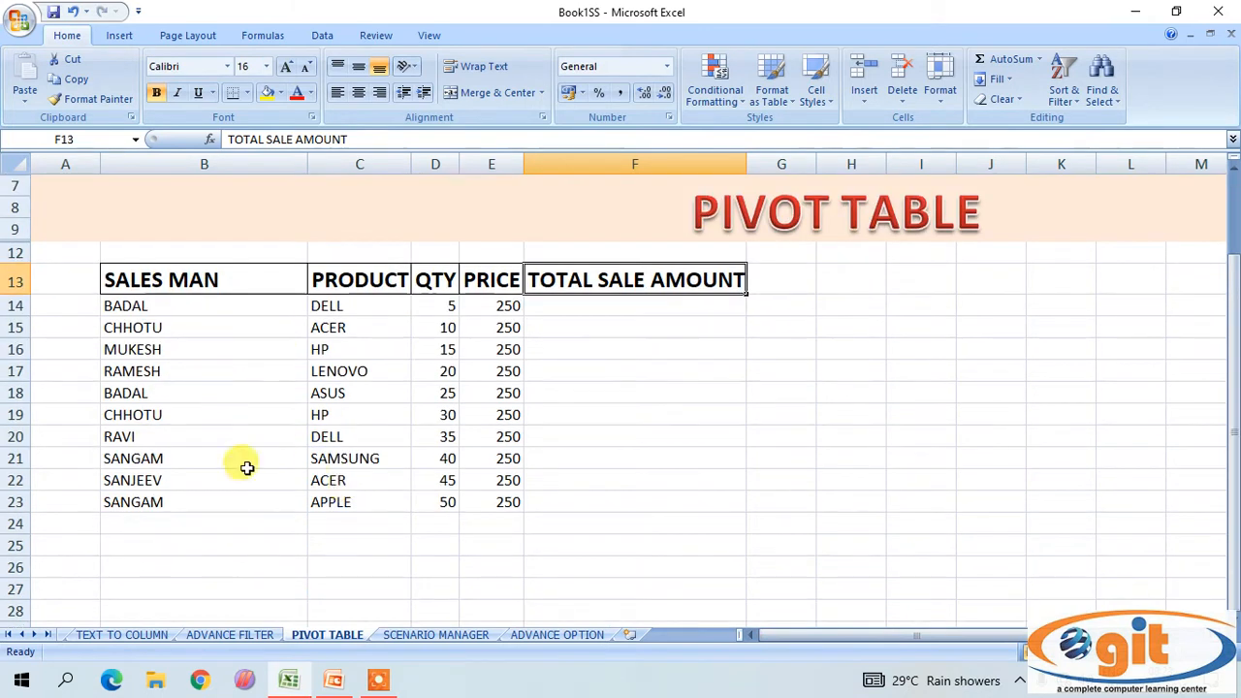
scroll(229, 439, up, 1)
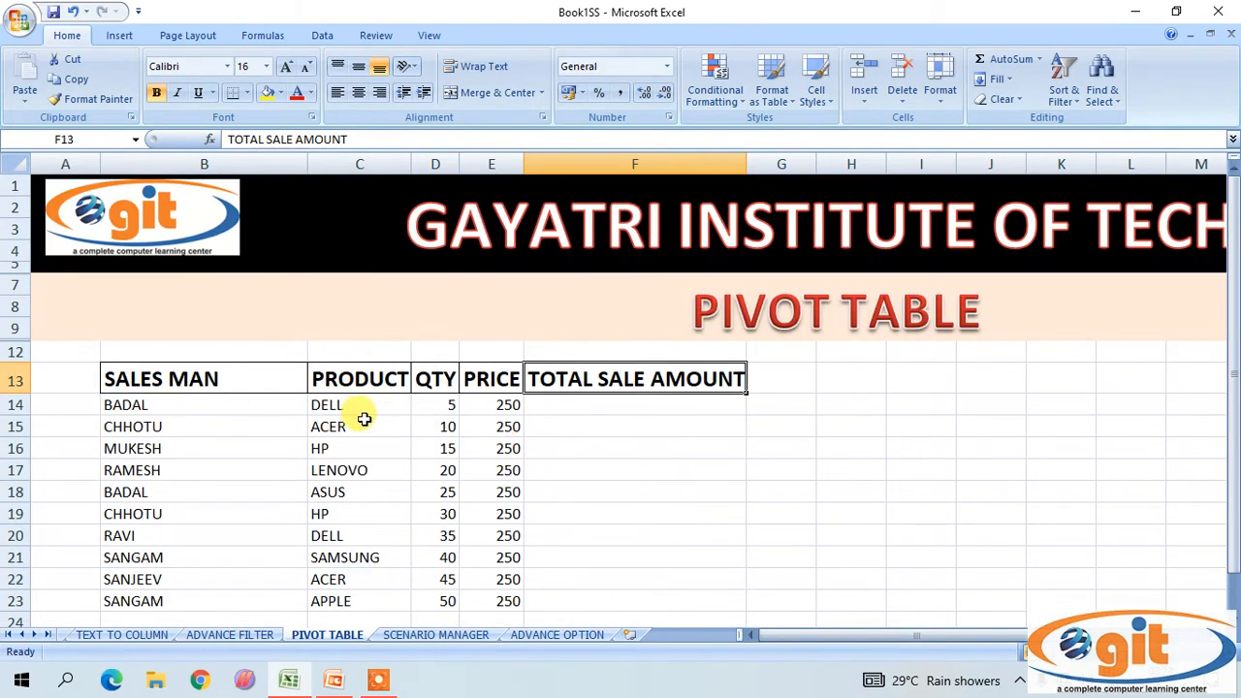
click(662, 404)
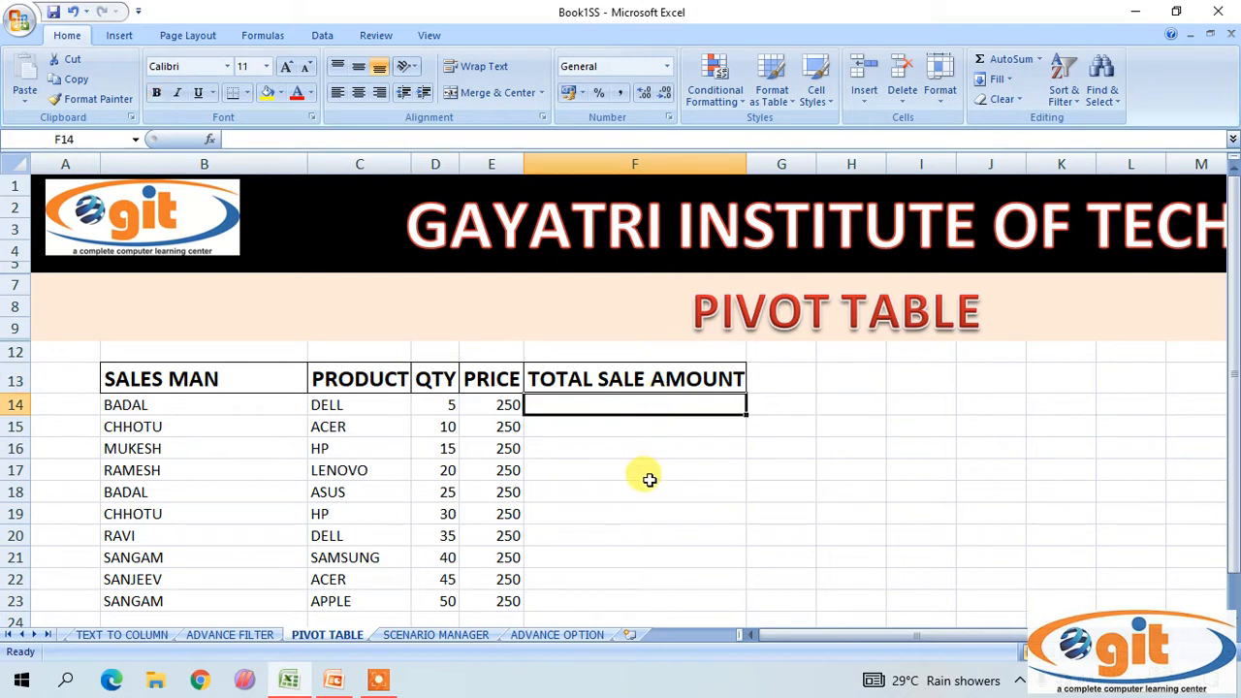
click(429, 407)
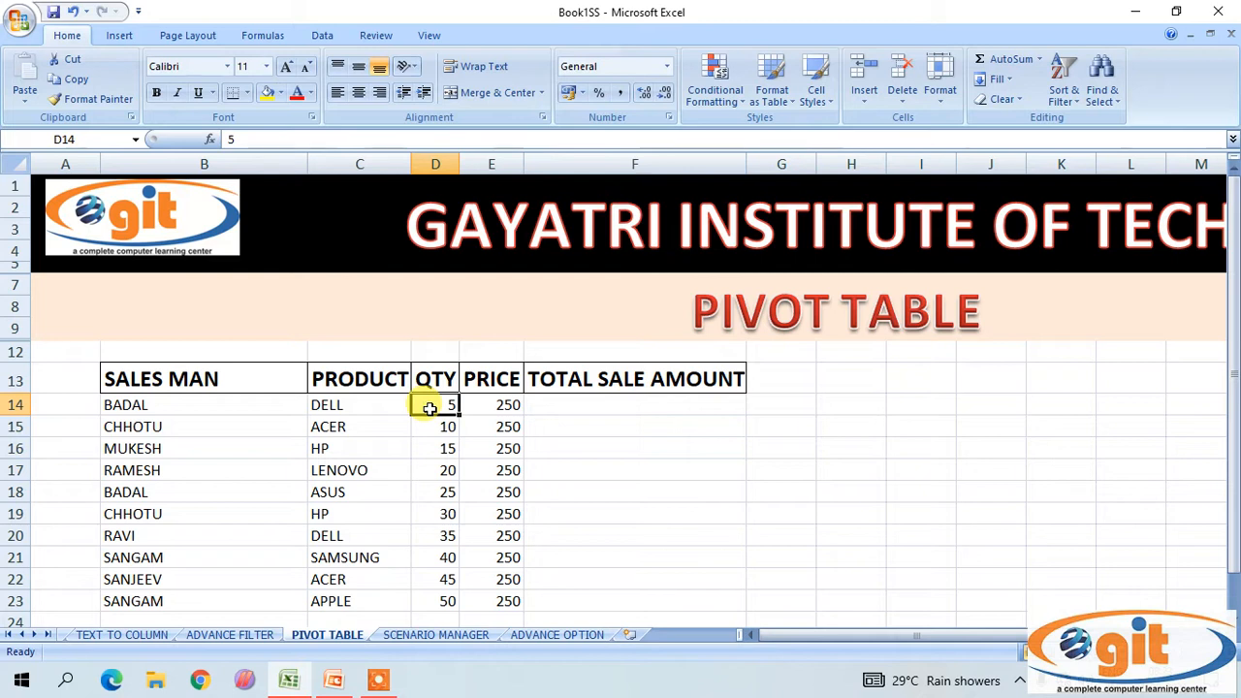
click(489, 402)
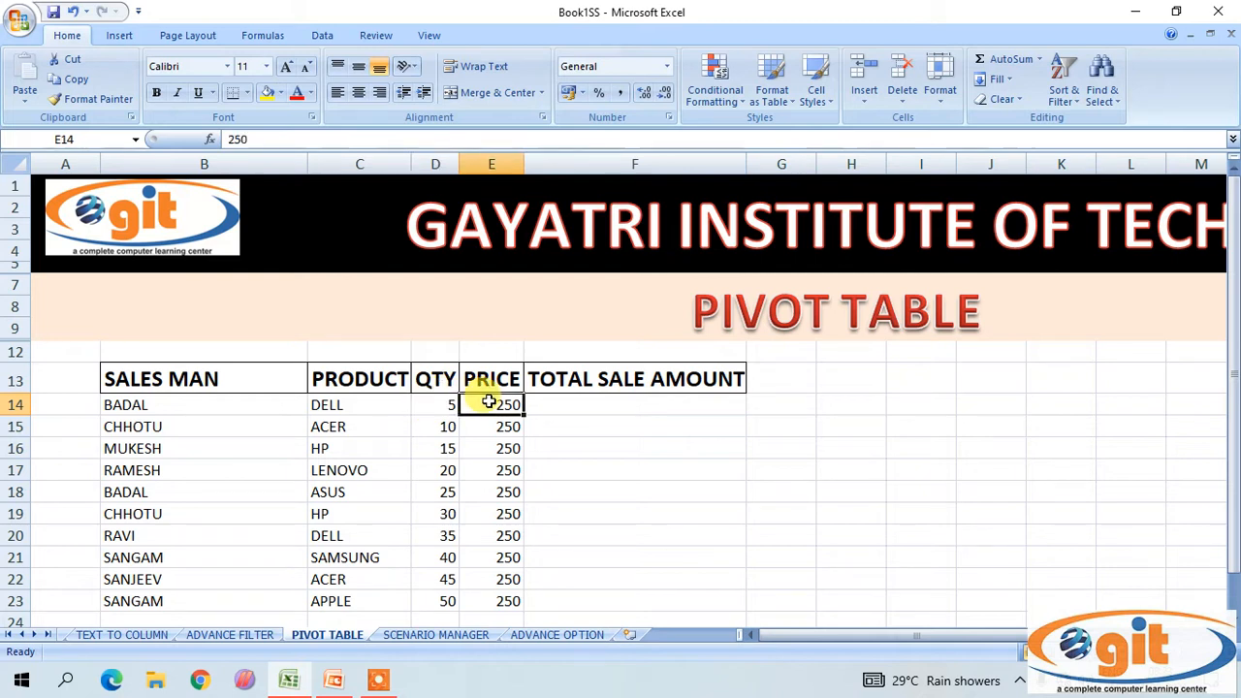
drag(489, 402, 484, 596)
click(667, 461)
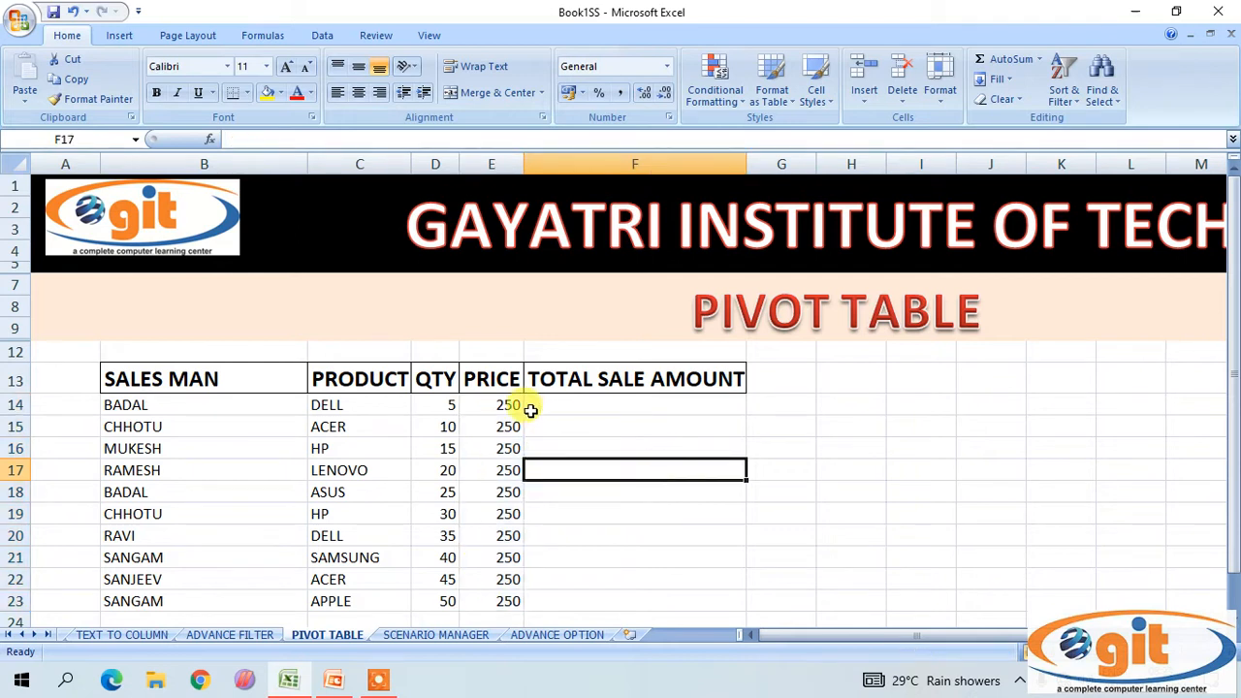
drag(509, 405, 504, 594)
click(429, 403)
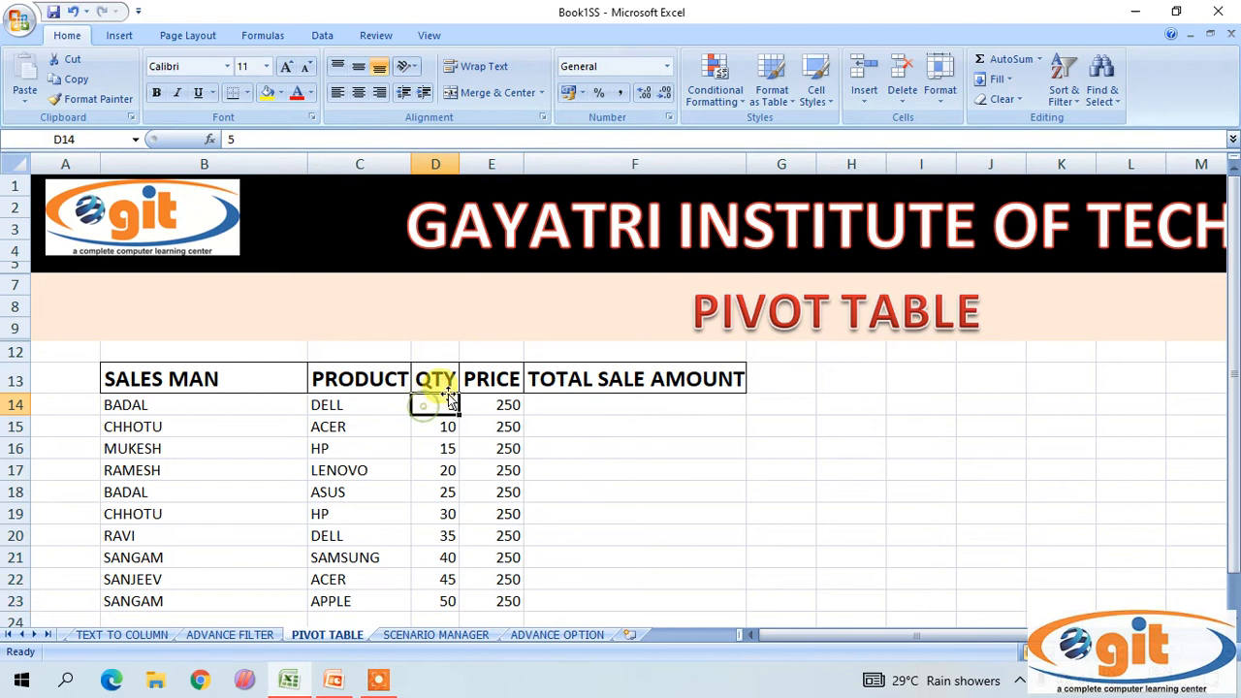
click(490, 405)
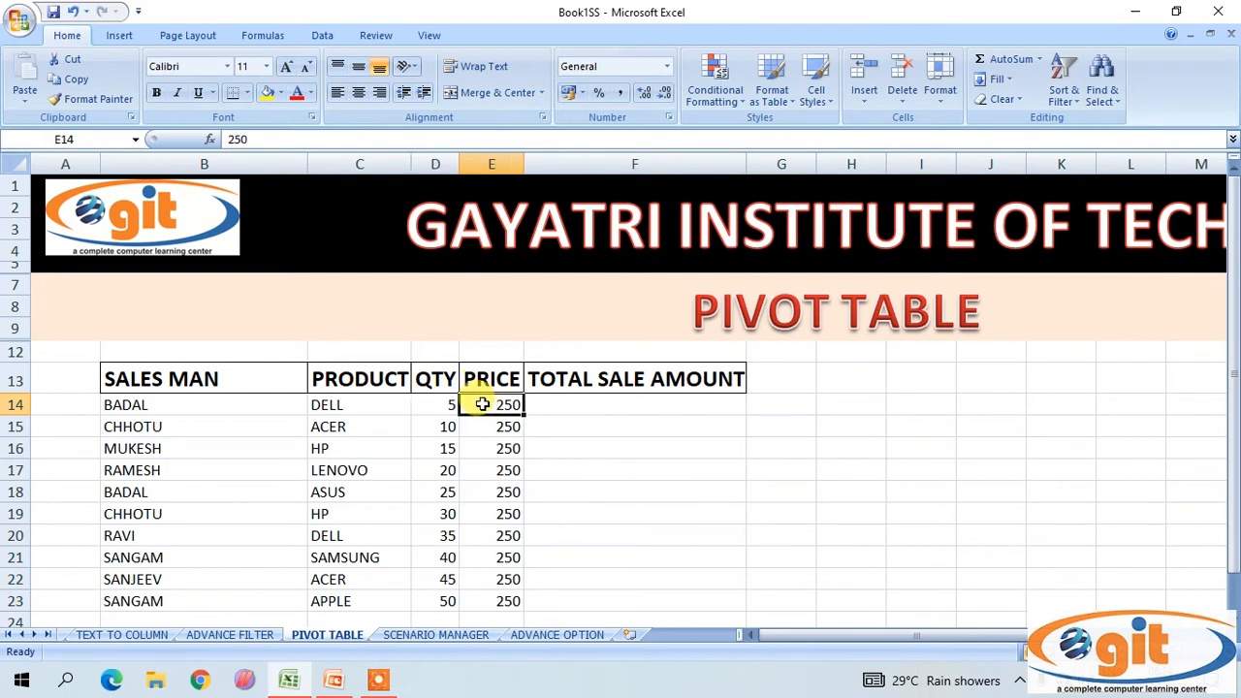
click(431, 402)
click(491, 400)
- Enter the formula =D14*E14 in cell F14 to calculate the first row's total sale amount
click(552, 397)
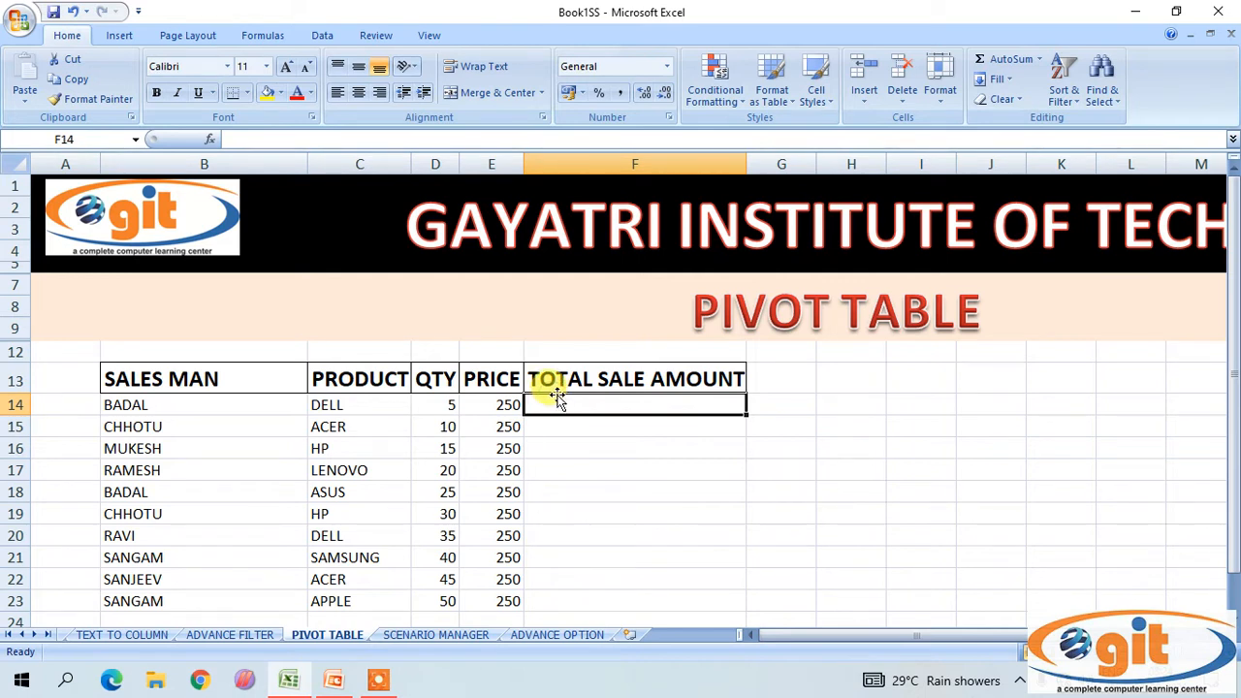
text(=)
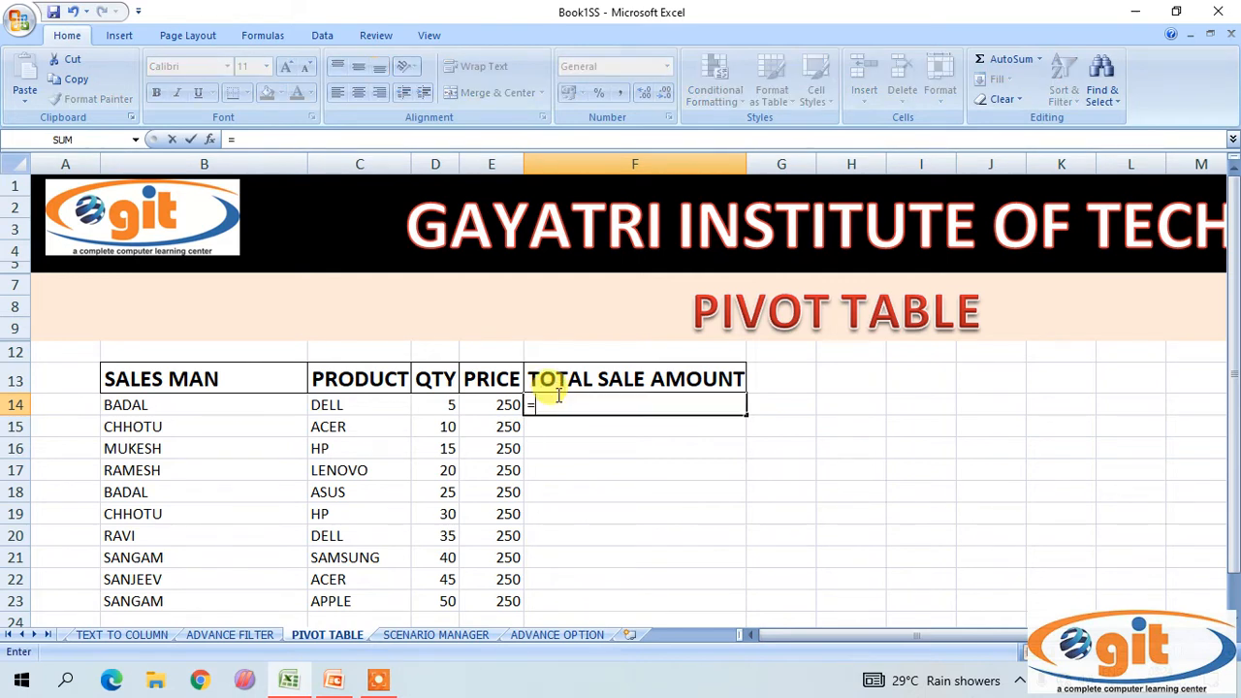
click(436, 405)
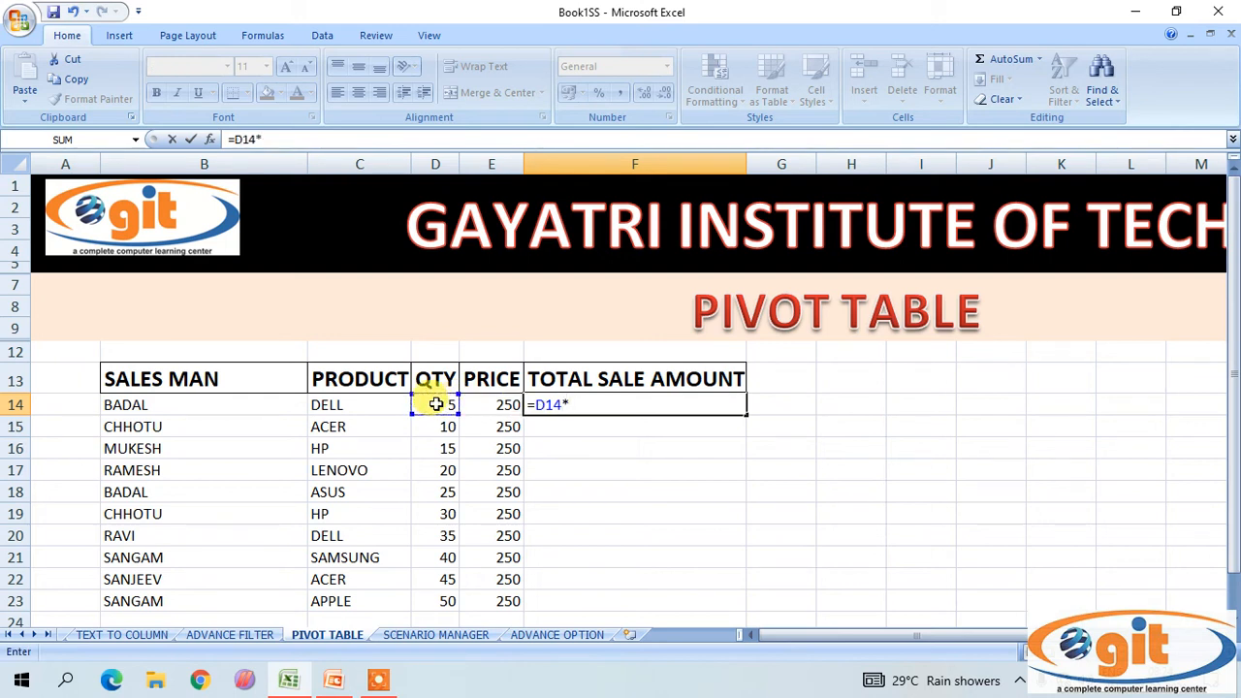
click(501, 405)
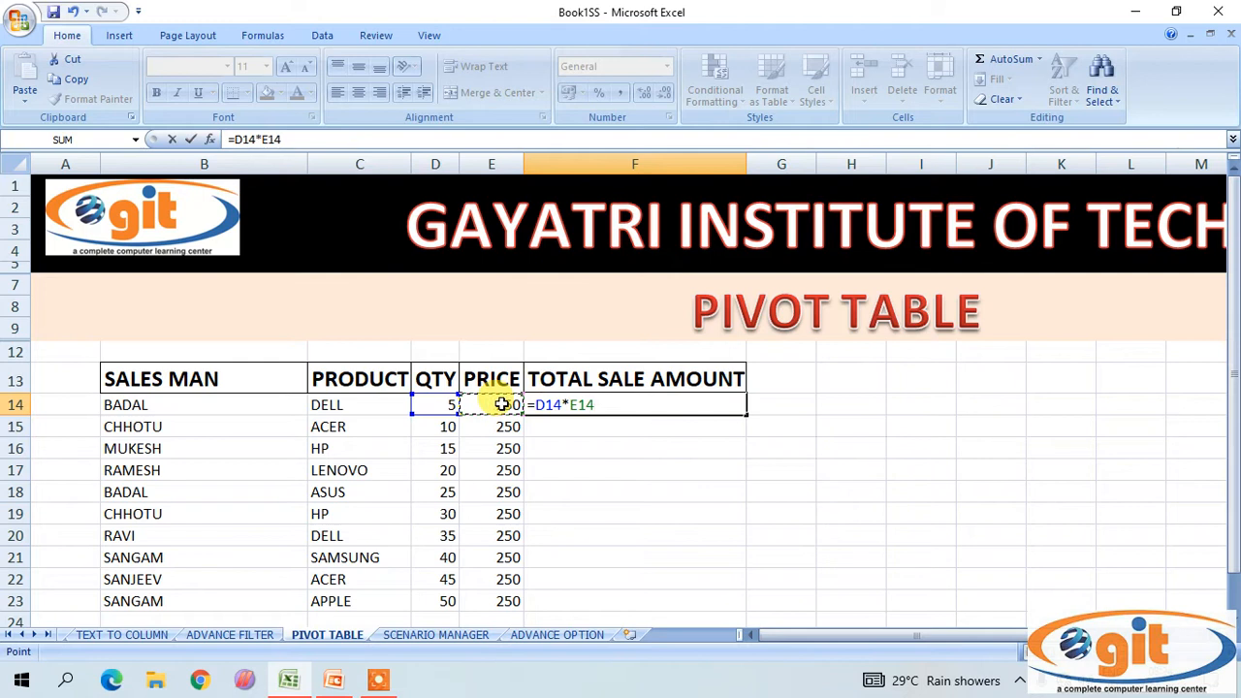
key(Return)
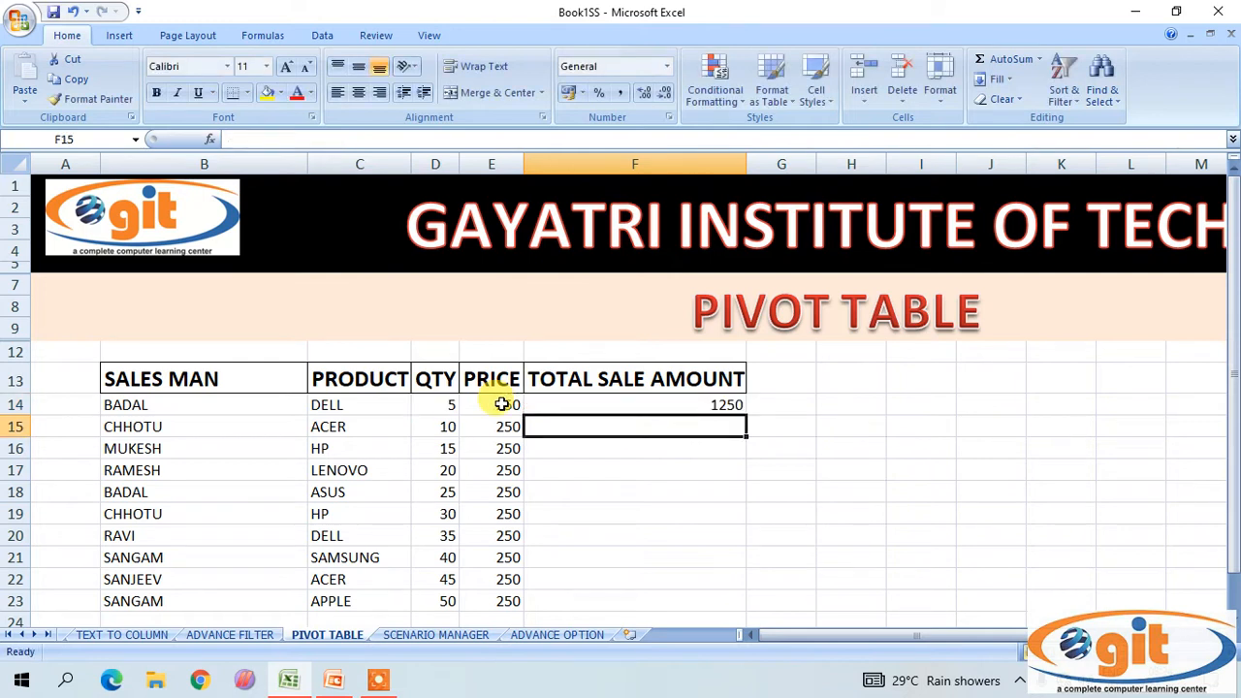
- Fill the total sale amount formula from F14 down to F23
click(729, 407)
drag(743, 414, 681, 596)
click(882, 471)
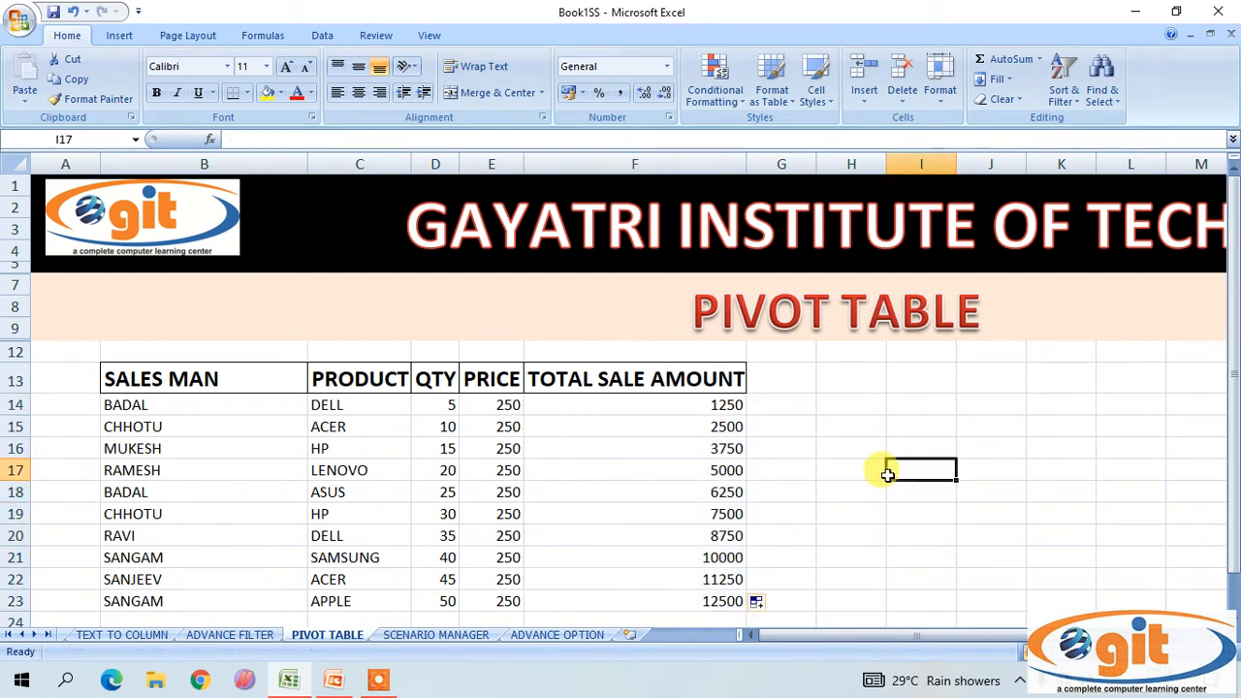
click(773, 464)
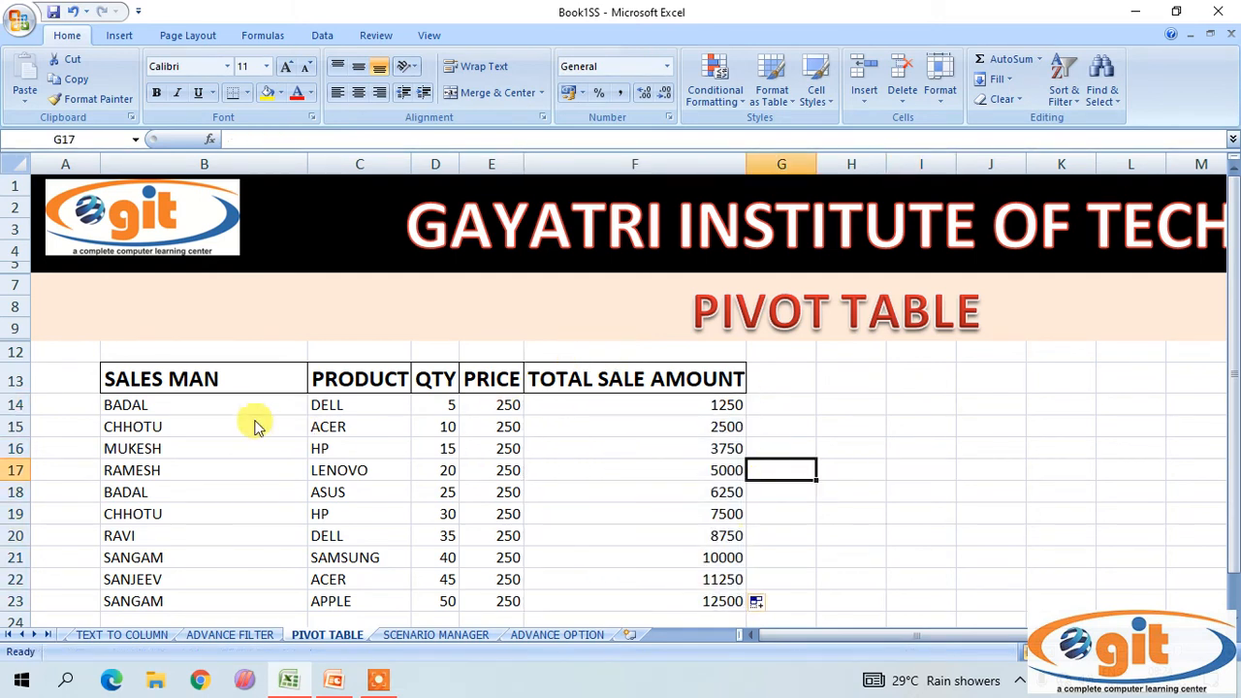
- Examine the SALES MAN column for salesmen who occur in more than one row
scroll(252, 412, down, 2)
click(214, 310)
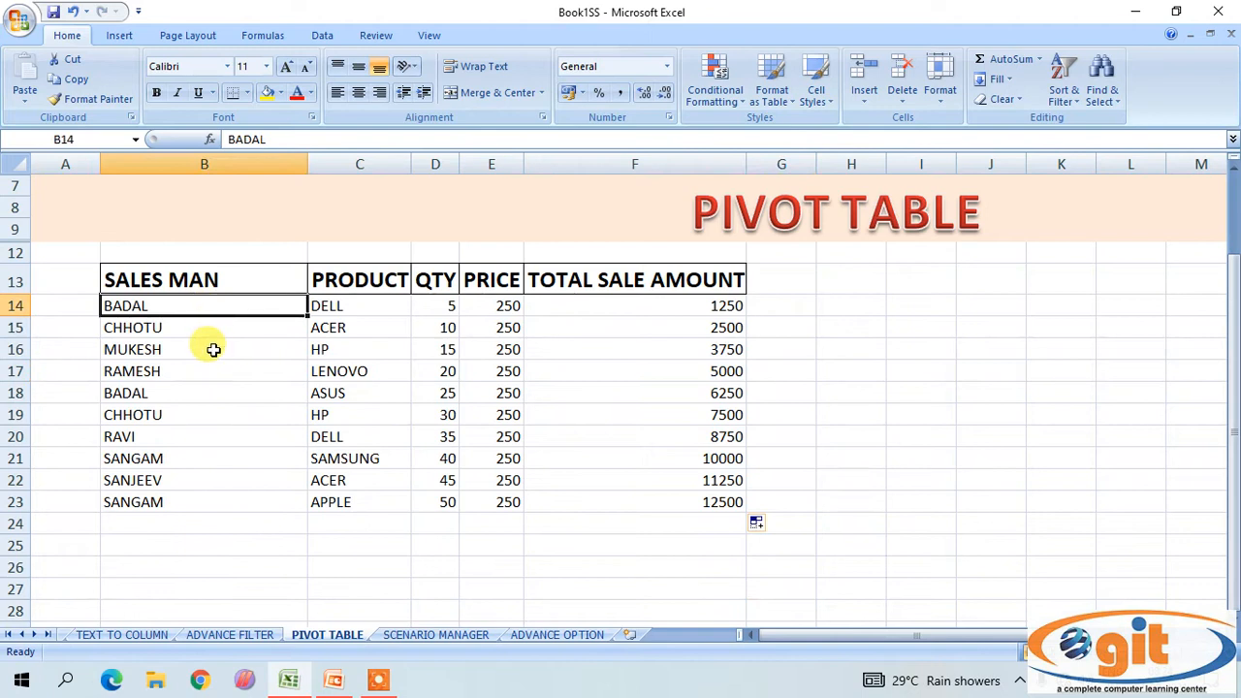
click(144, 393)
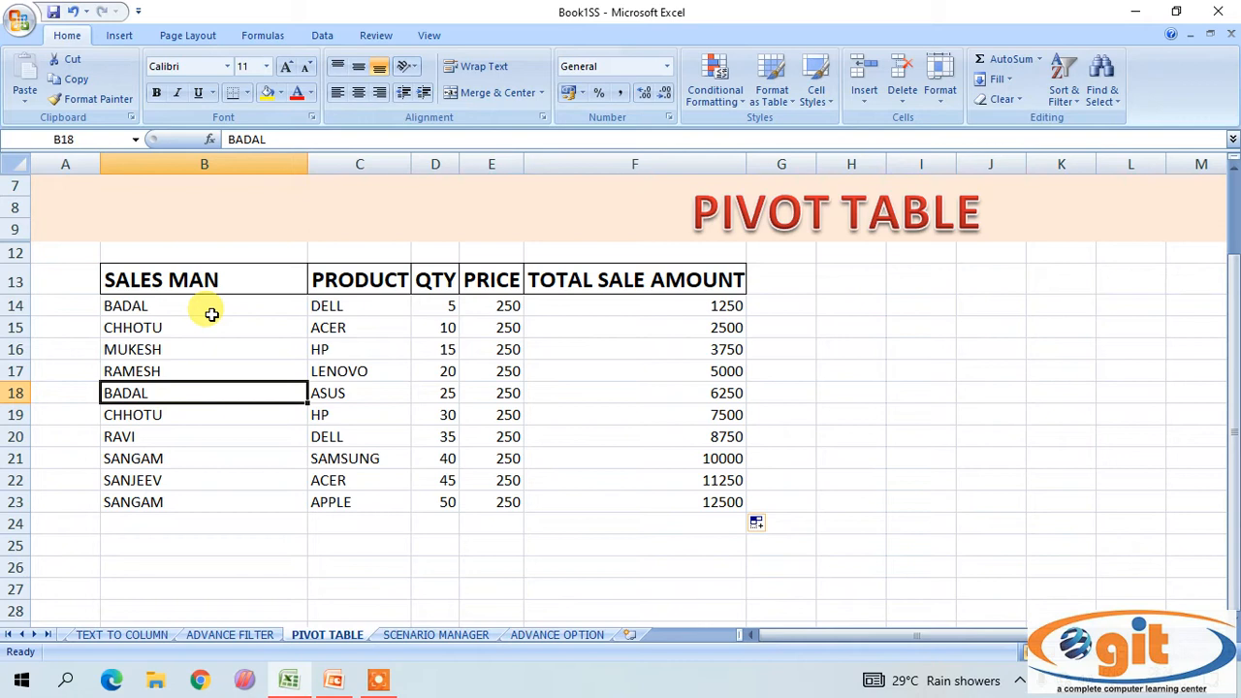
click(129, 308)
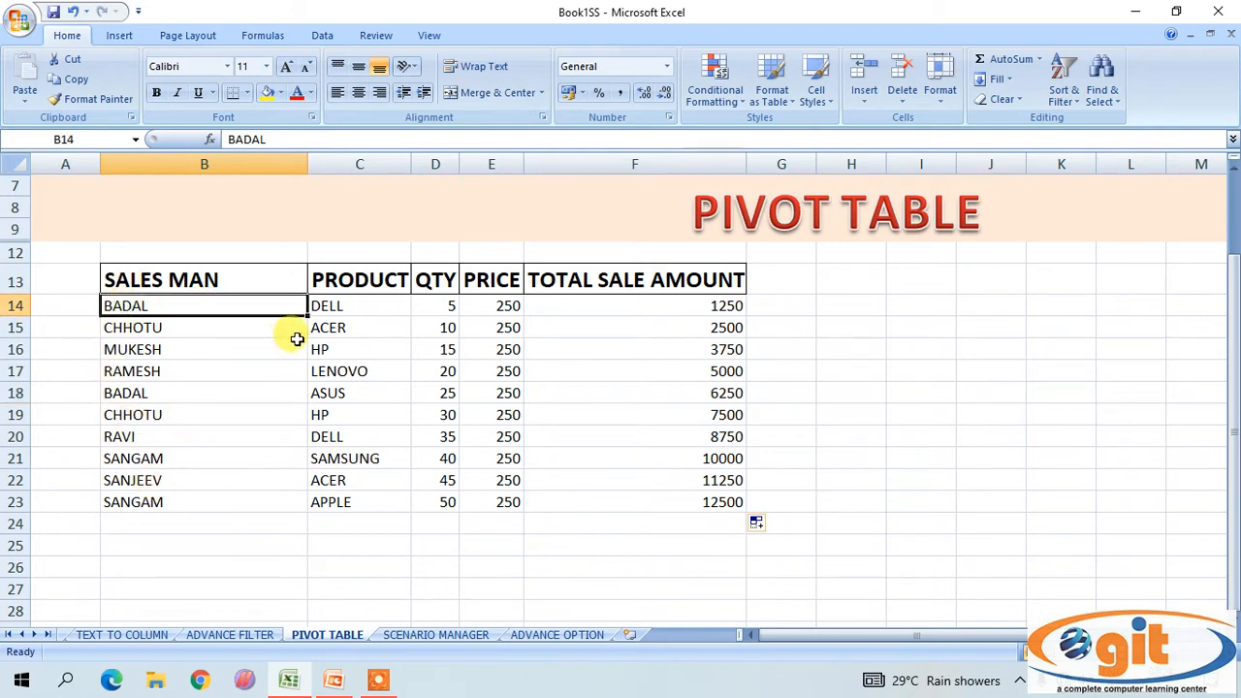
click(211, 330)
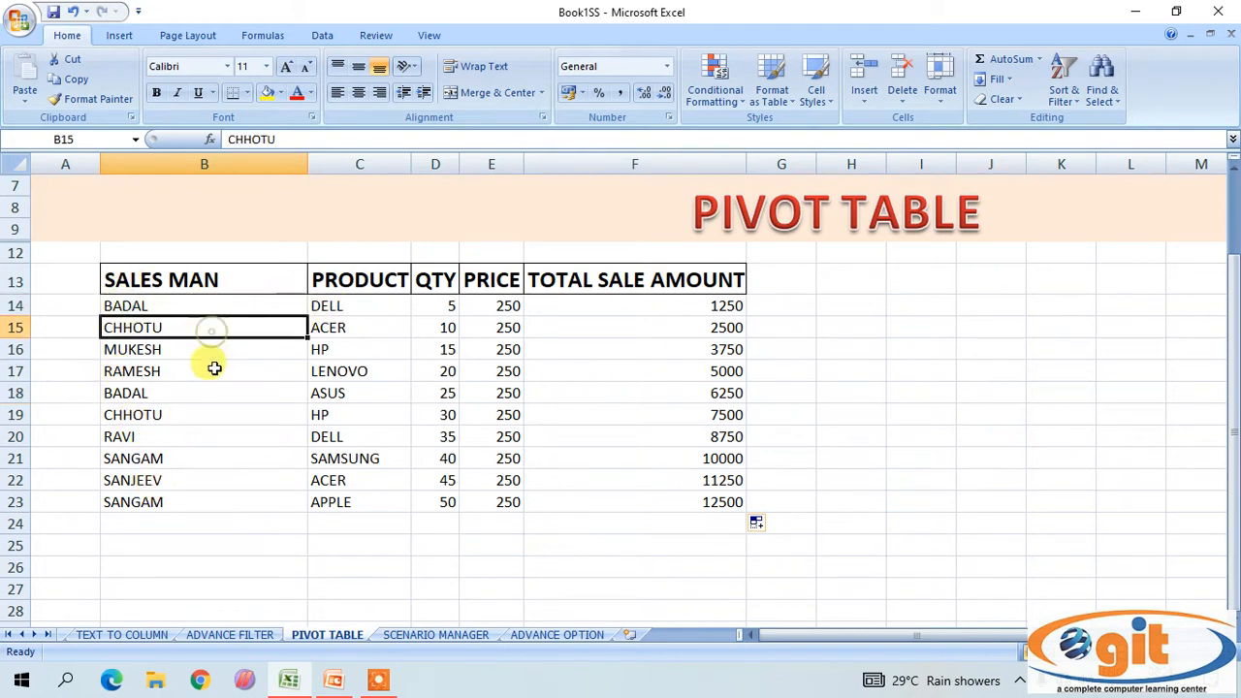
click(191, 412)
click(186, 390)
click(182, 456)
click(158, 500)
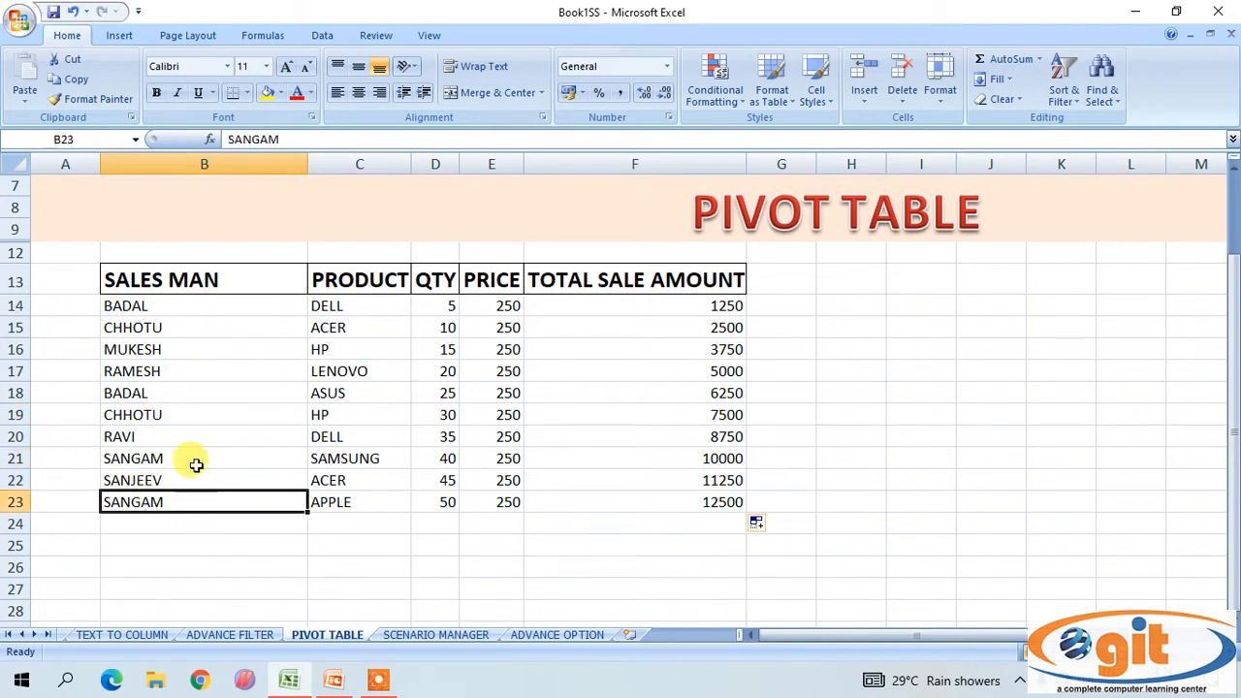
- Examine the PRODUCT column to see which products occur in the sales table
click(489, 414)
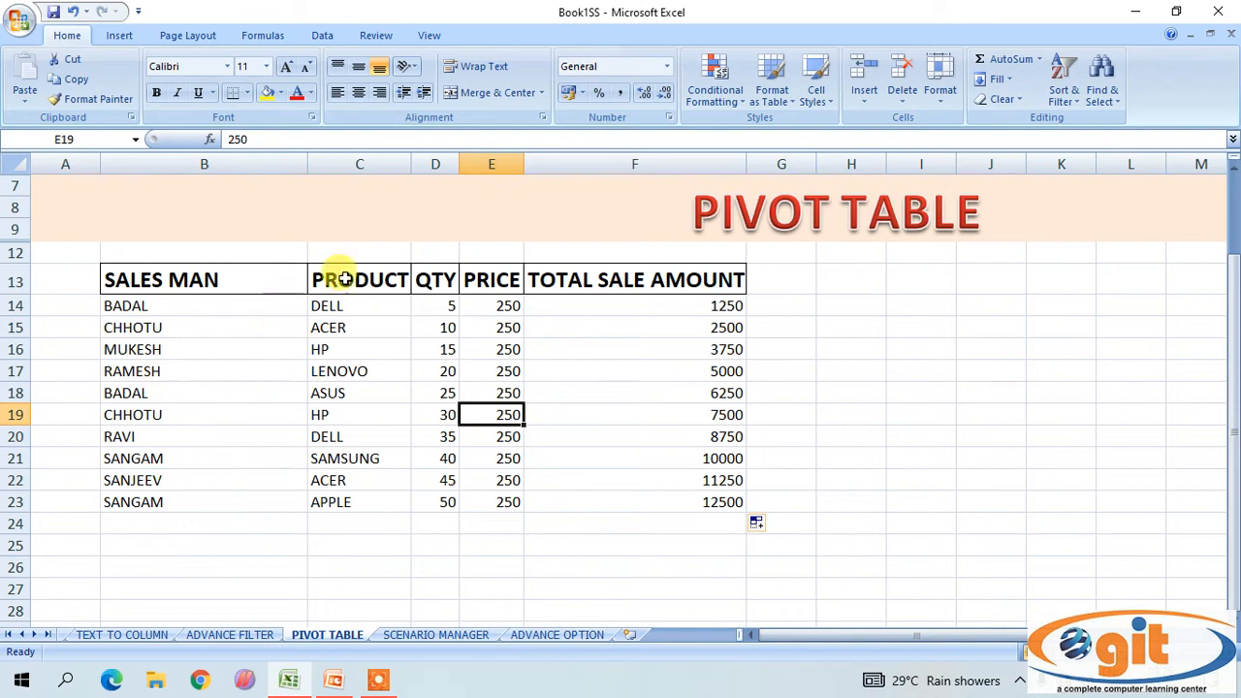
click(355, 308)
click(349, 370)
click(353, 482)
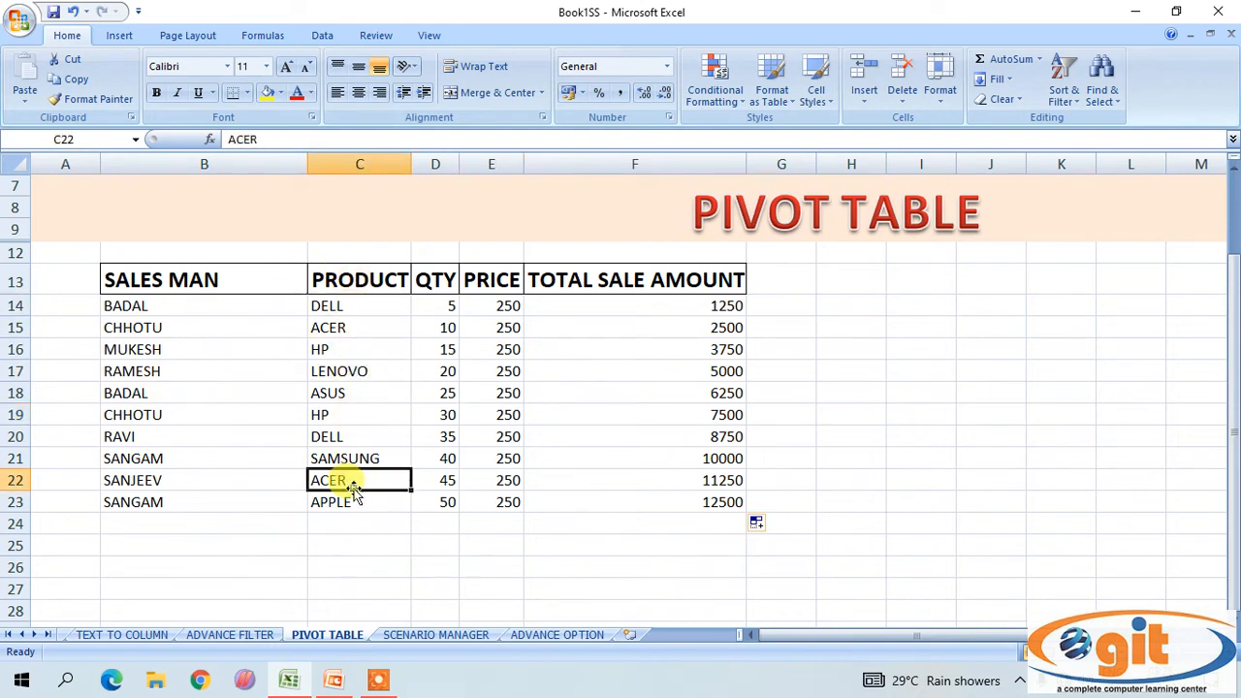
click(383, 415)
click(351, 476)
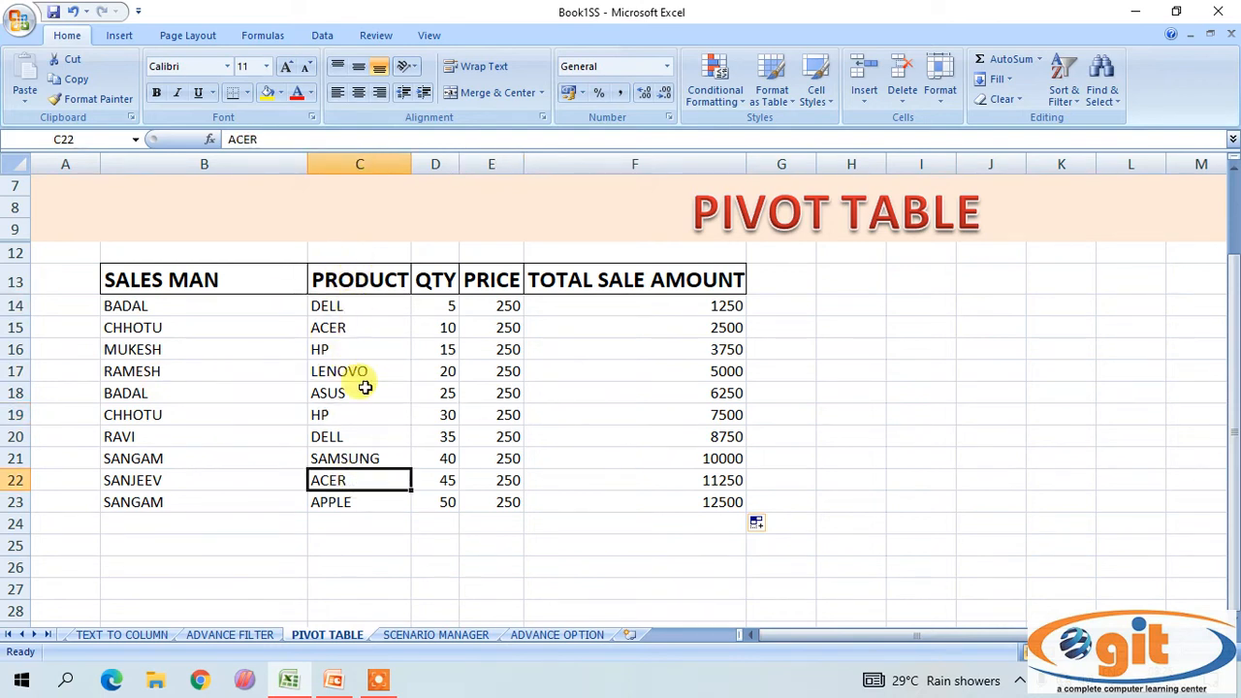
click(921, 392)
- Create a PivotTable from the sales table range B13:F23, placed on the existing worksheet at cell B27
scroll(867, 402, up, 2)
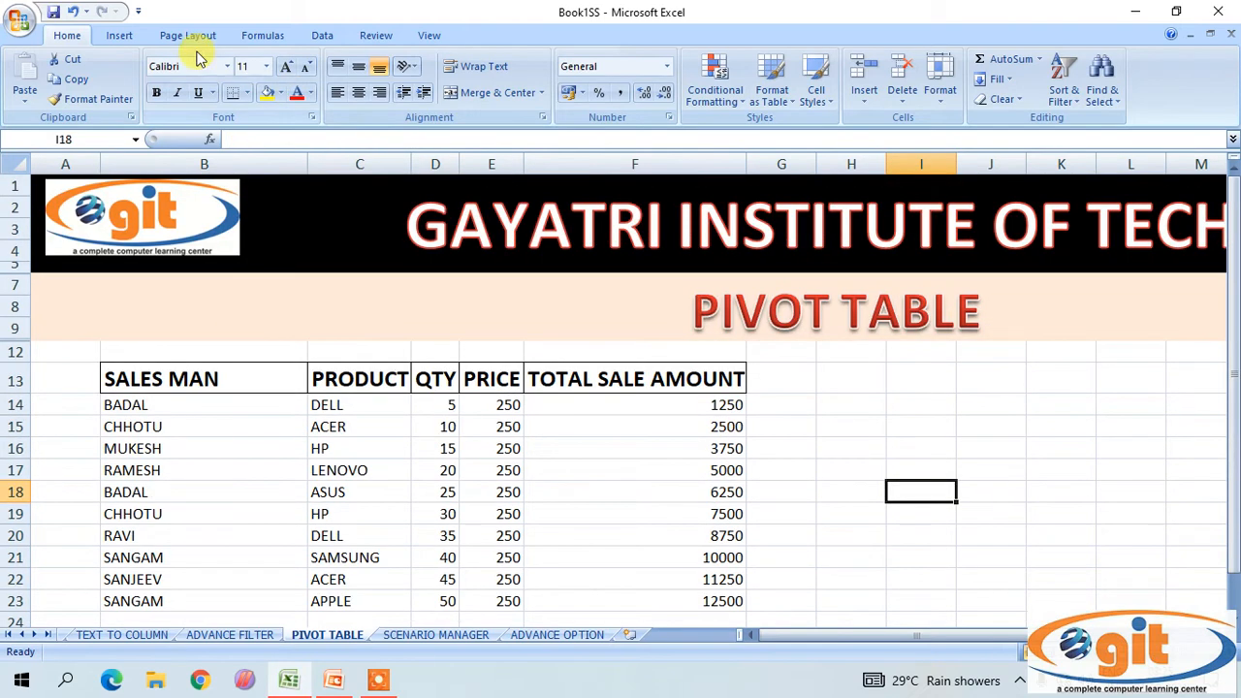
click(119, 35)
scroll(508, 334, down, 3)
scroll(509, 337, up, 2)
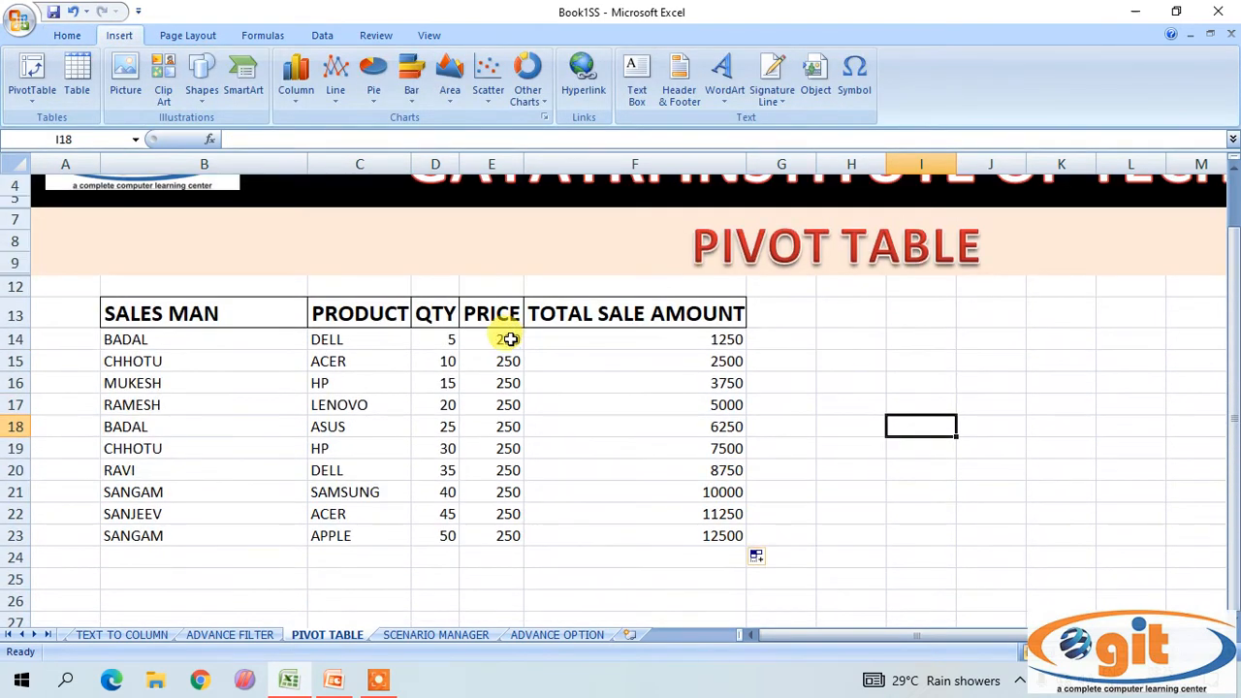
drag(199, 322, 653, 534)
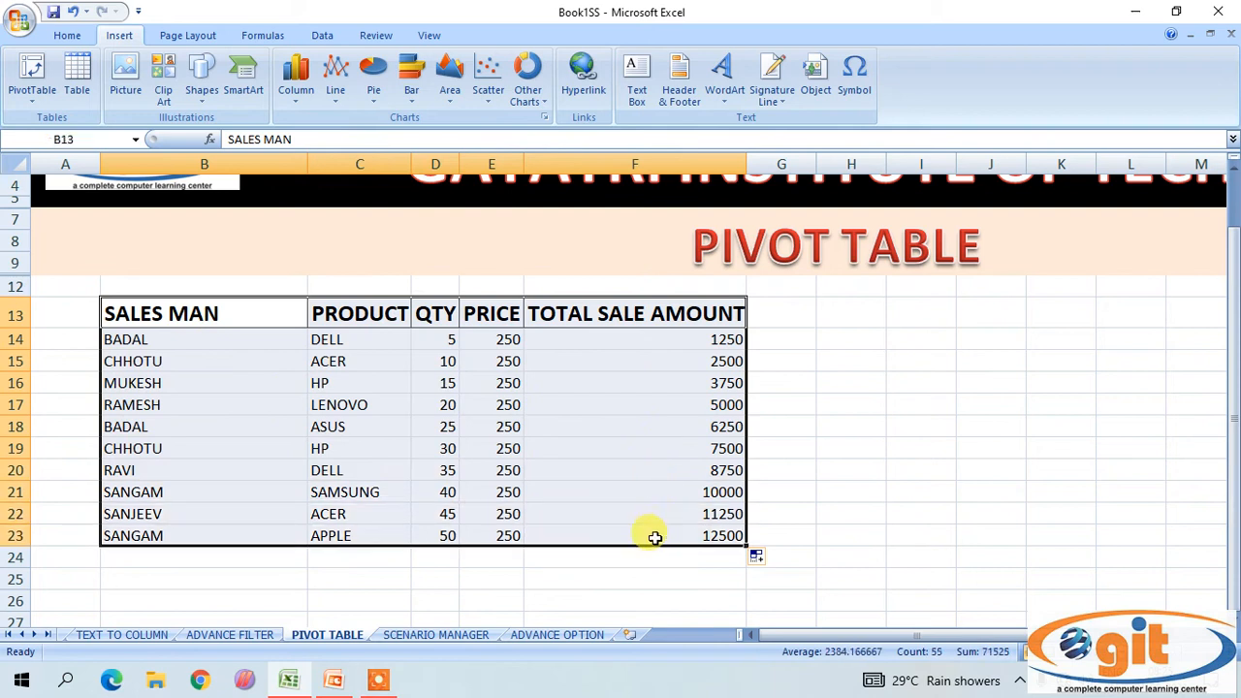
click(21, 66)
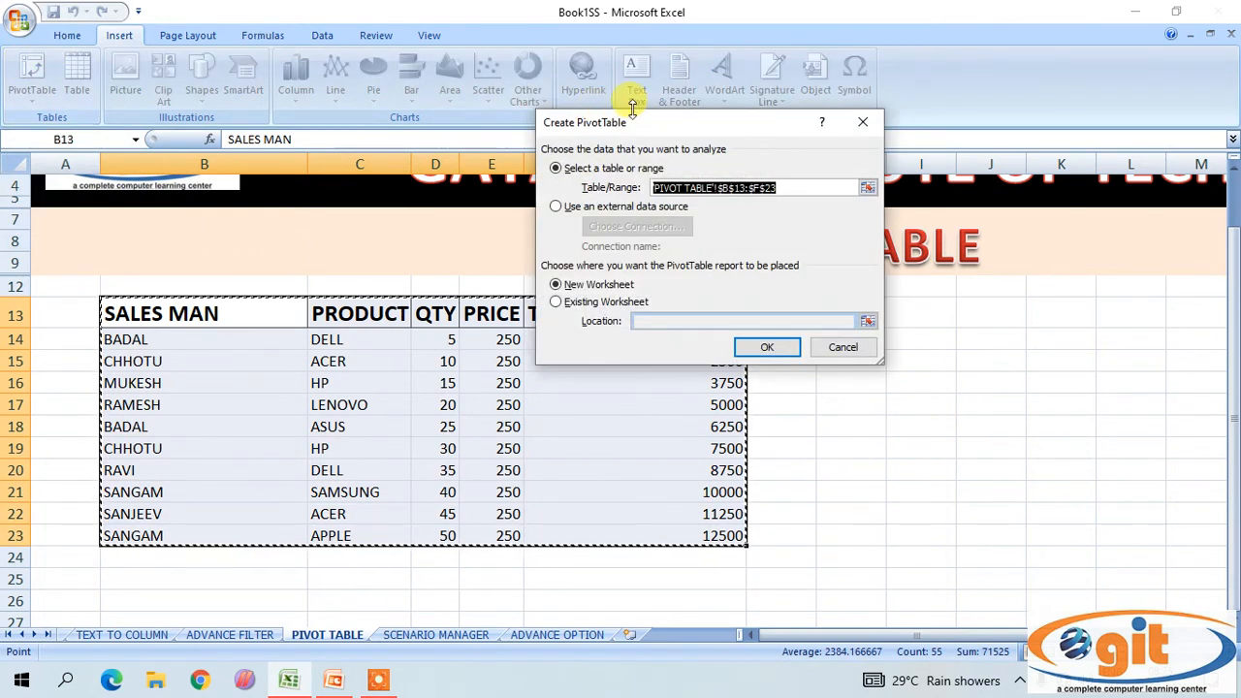
drag(646, 127, 664, 109)
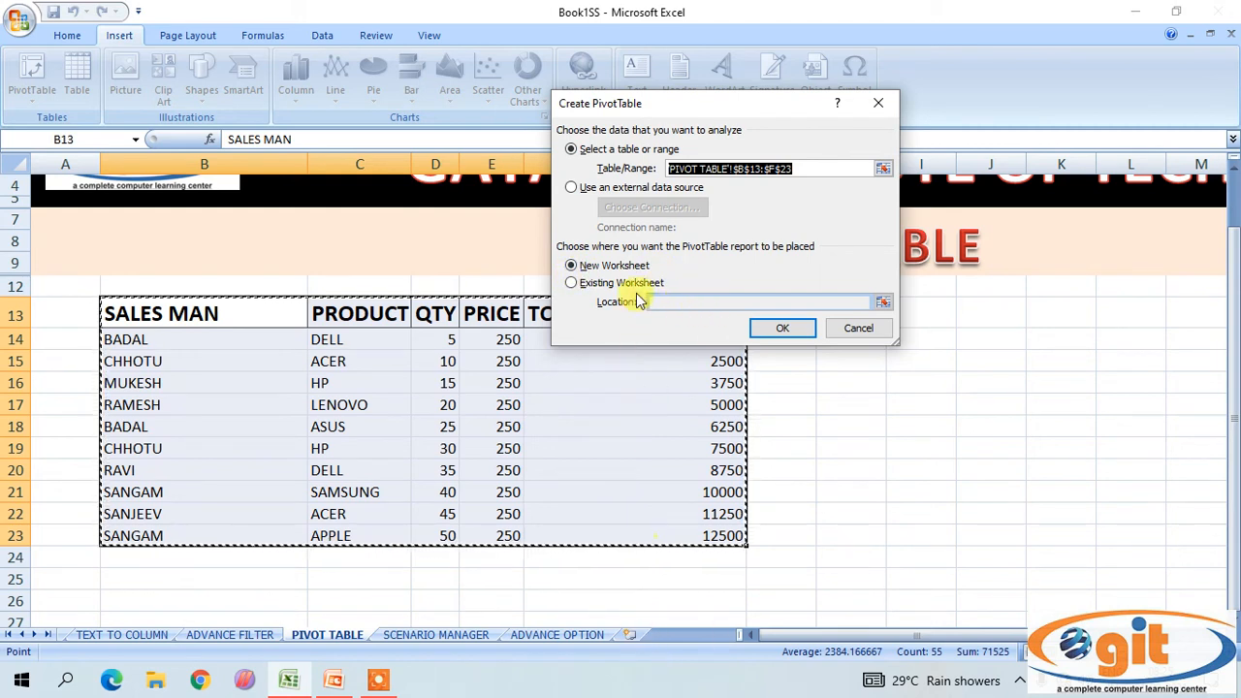
click(572, 284)
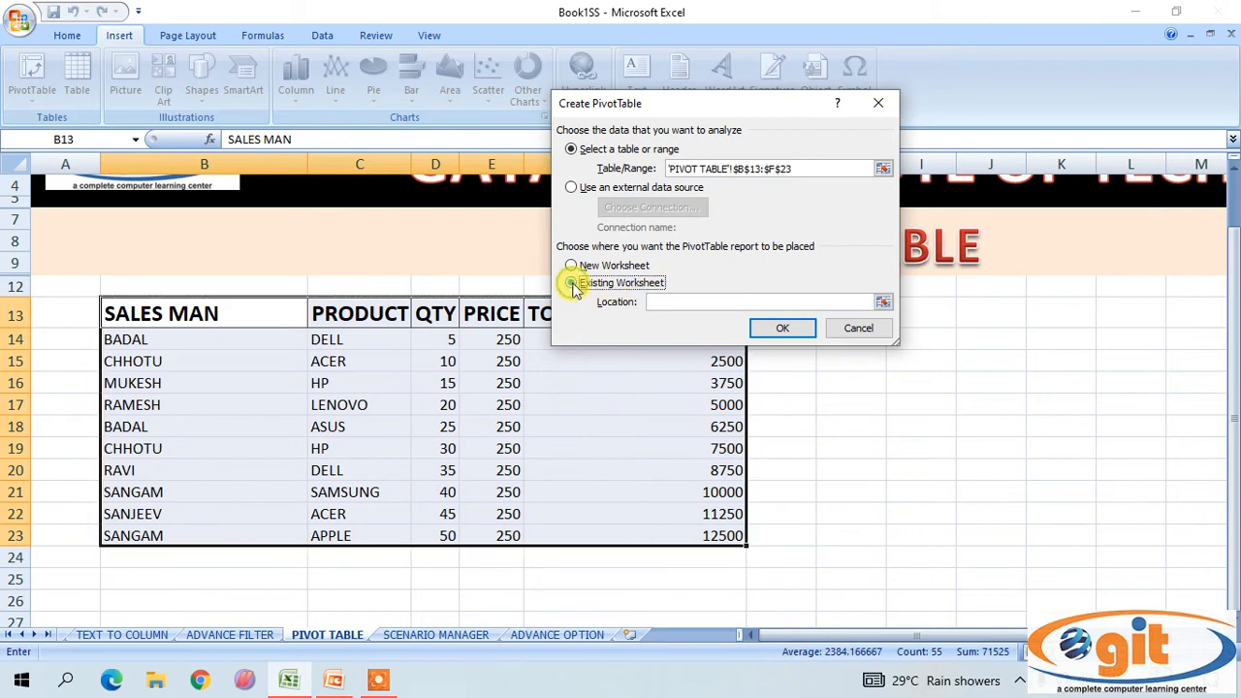
scroll(514, 550, down, 6)
click(166, 284)
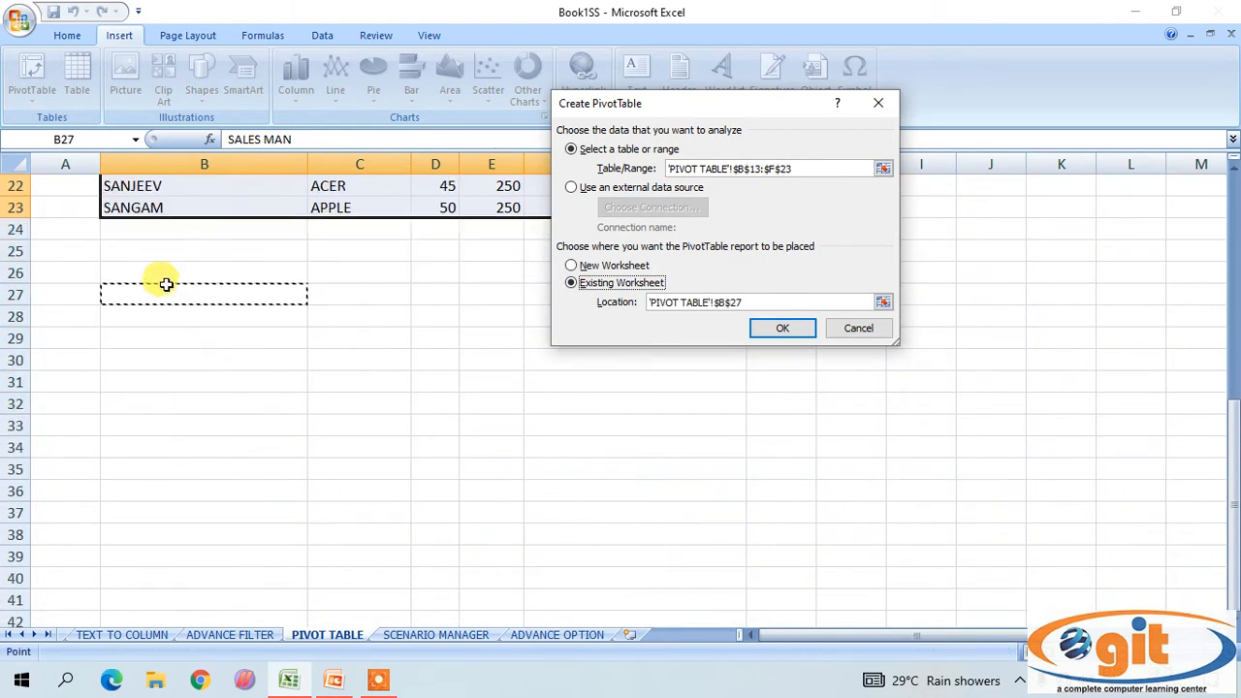
click(771, 325)
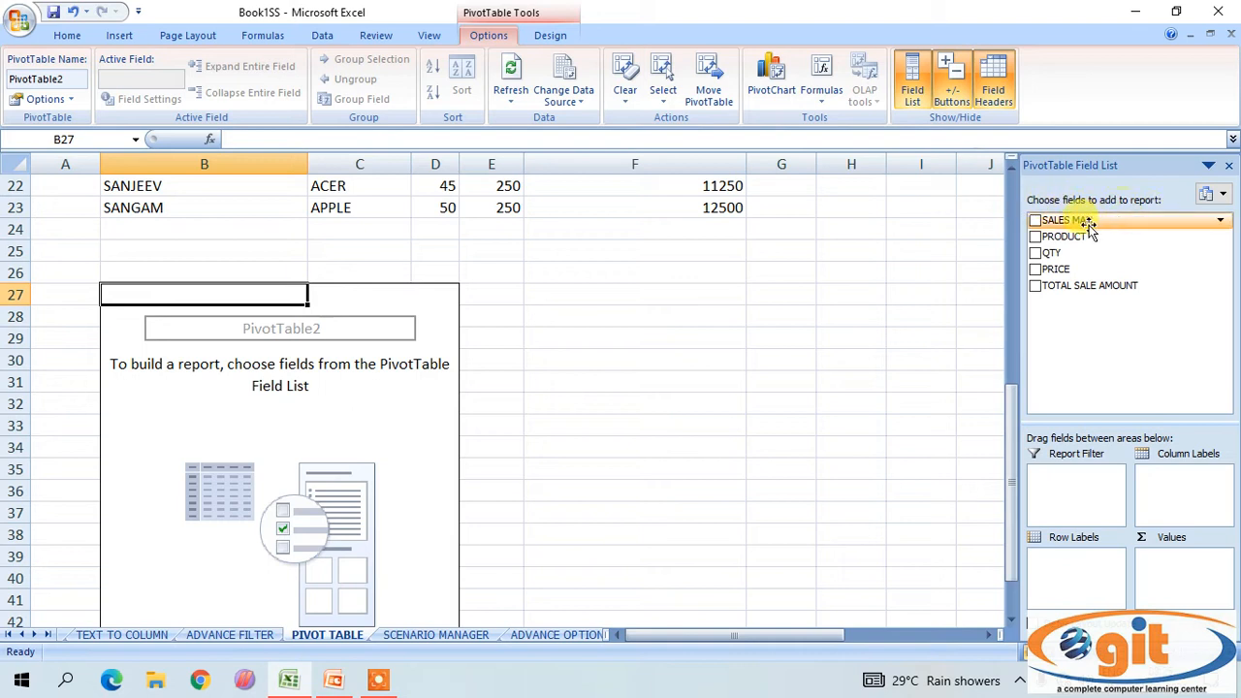
- Add the SALES MAN field to the PivotTable's row labels and compare with the repeated names in the source table
click(1035, 221)
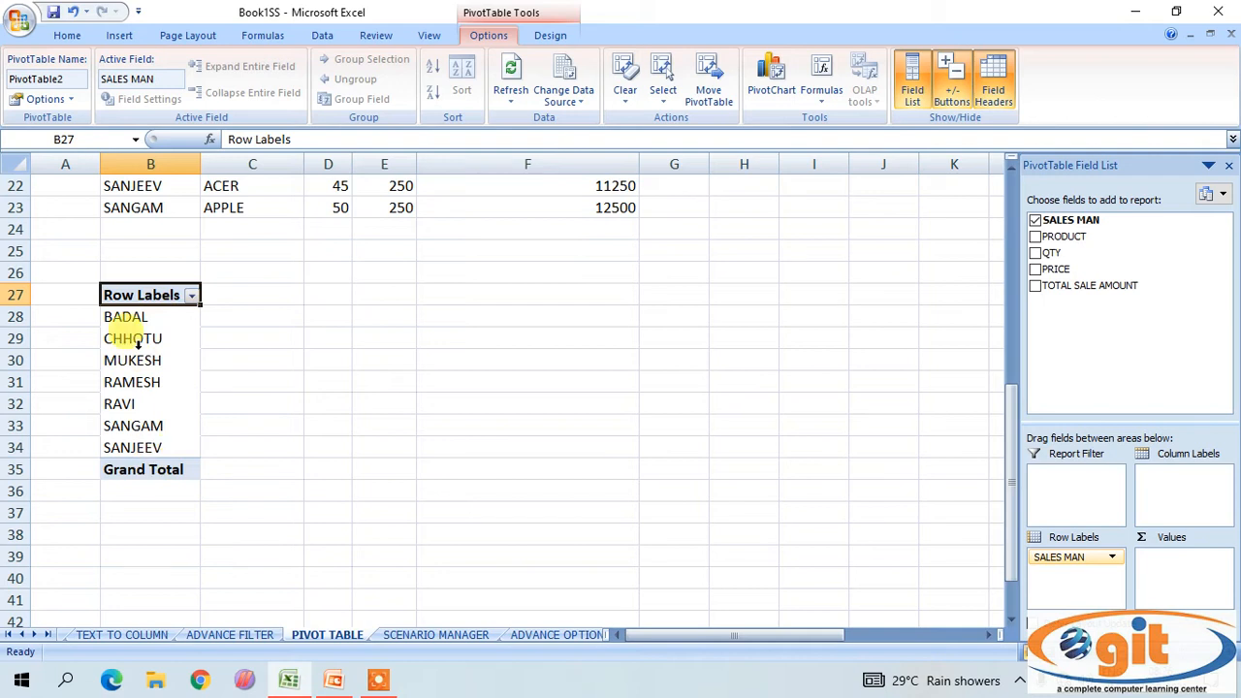
scroll(138, 324, up, 5)
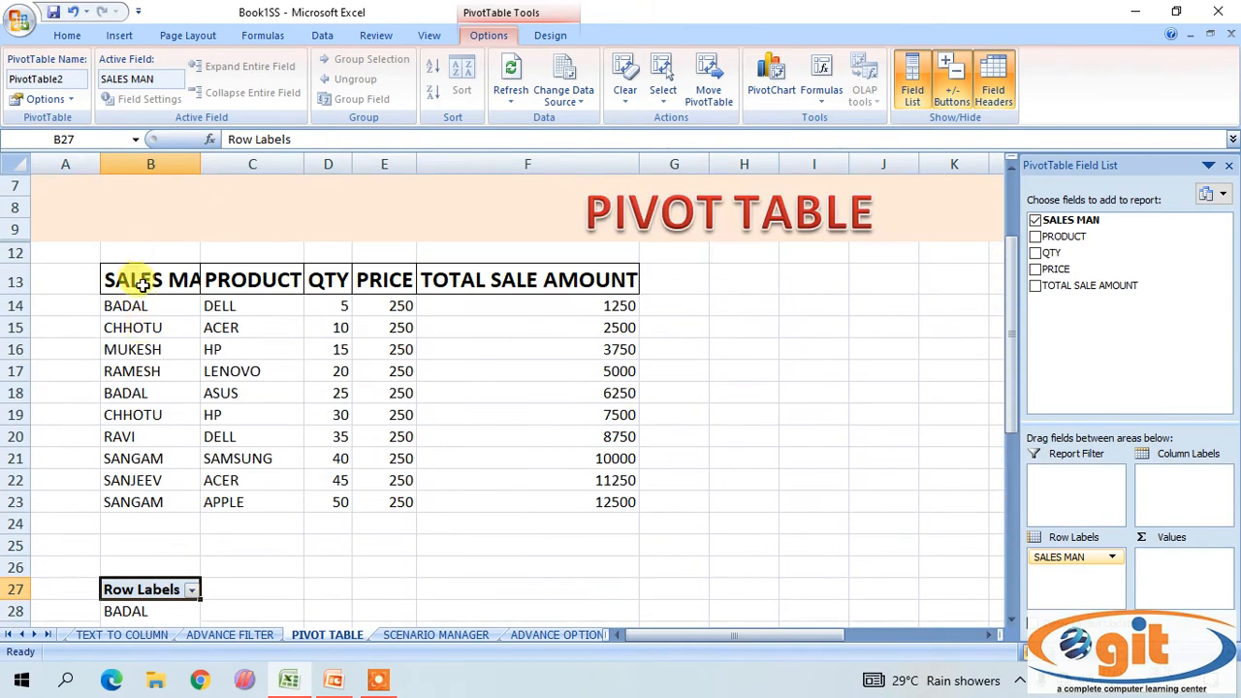
click(135, 304)
click(145, 392)
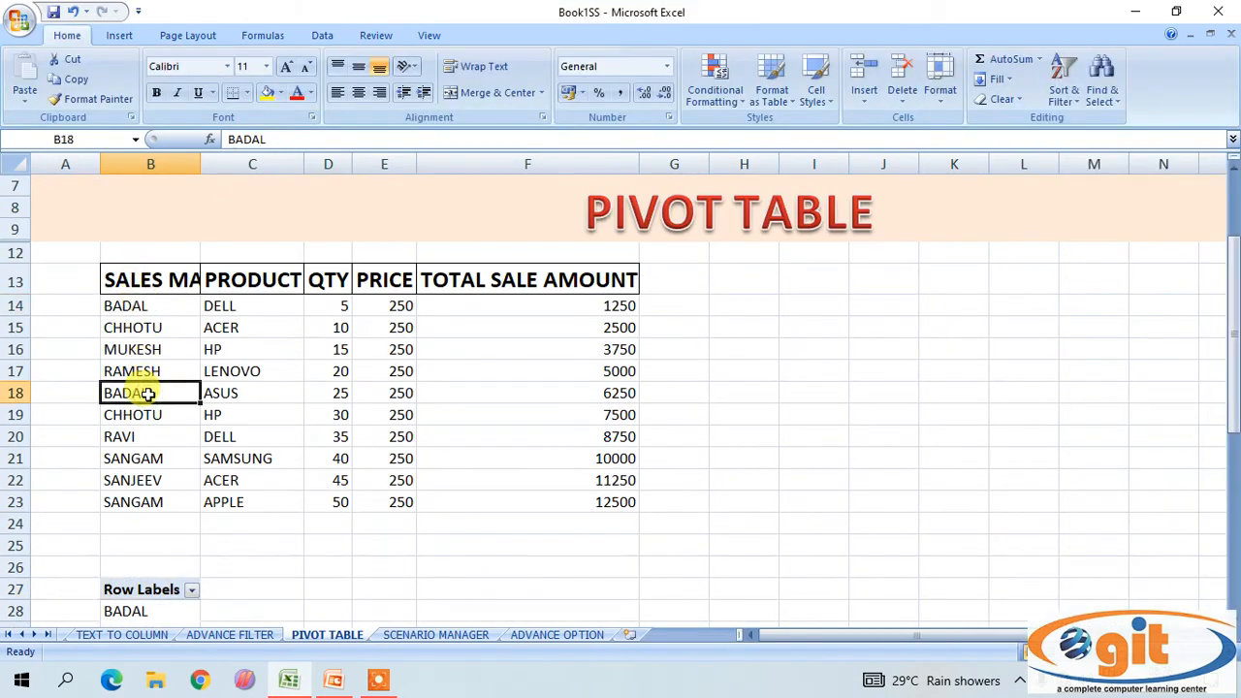
click(153, 417)
click(161, 327)
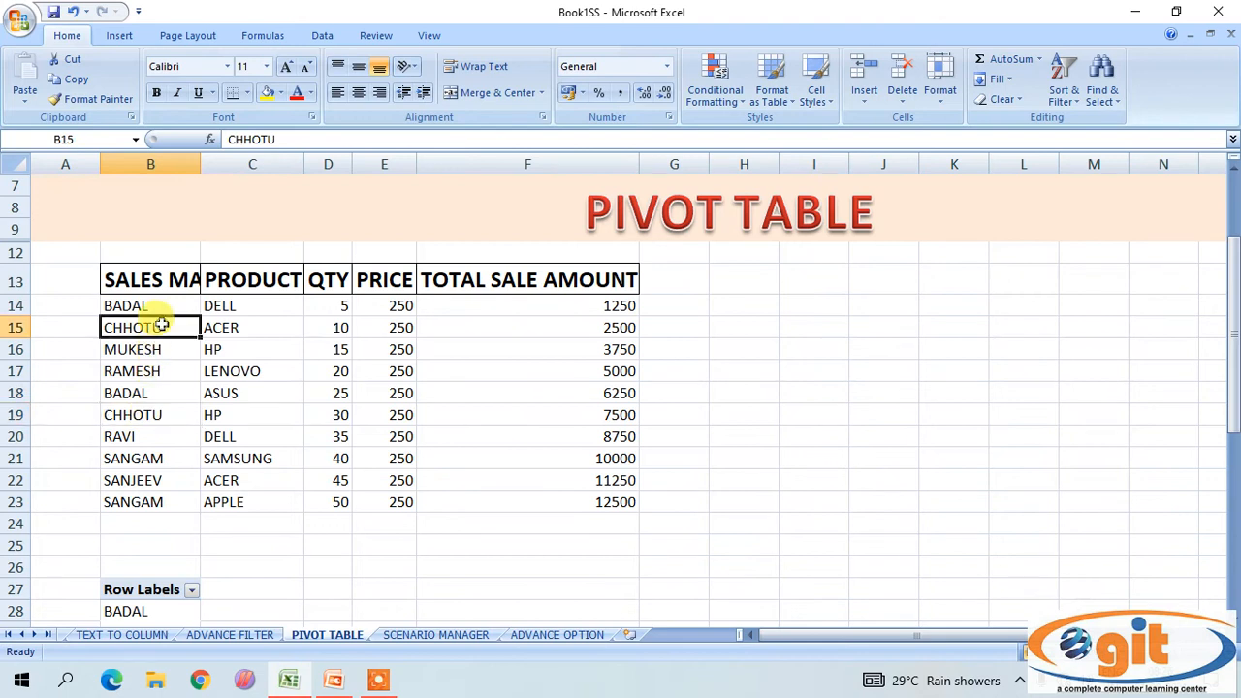
- Go through every entry of the source table's SALES MAN column, cells B14 to B23, to note the repeated names
click(122, 459)
click(126, 500)
scroll(133, 495, down, 1)
scroll(129, 490, down, 3)
scroll(125, 486, up, 3)
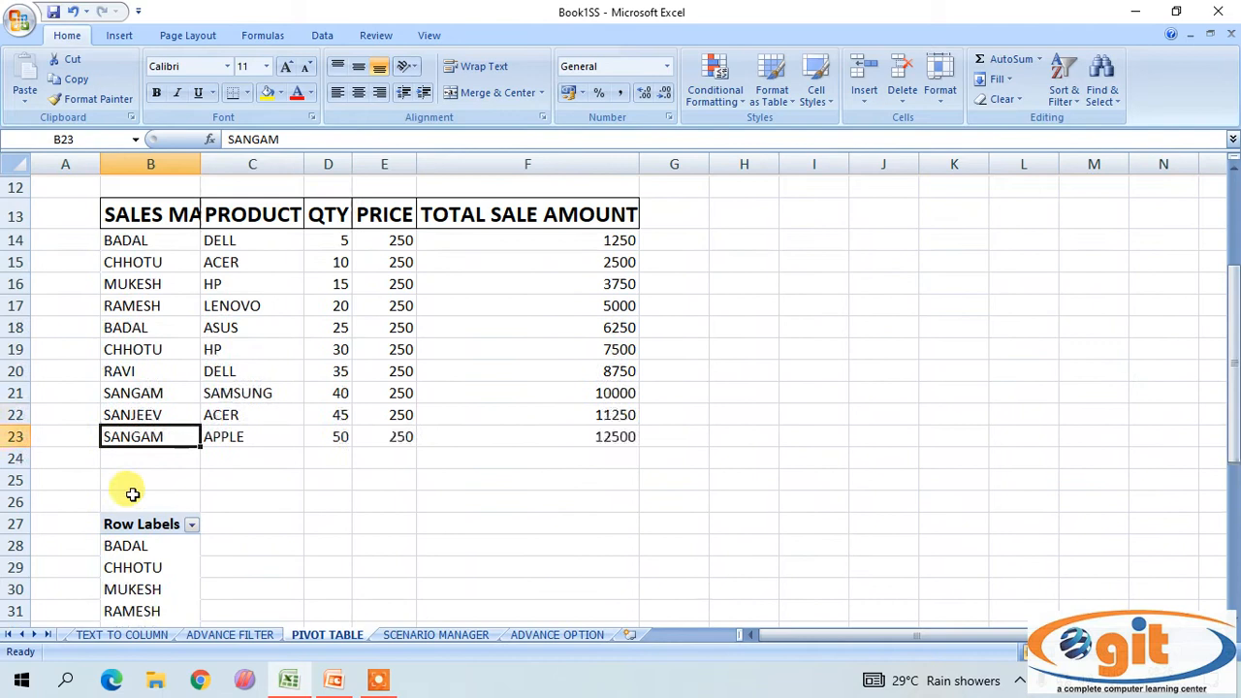
click(151, 237)
click(149, 260)
click(151, 279)
click(147, 307)
click(131, 328)
click(124, 349)
click(118, 370)
click(108, 392)
click(104, 413)
click(104, 434)
drag(132, 241, 143, 439)
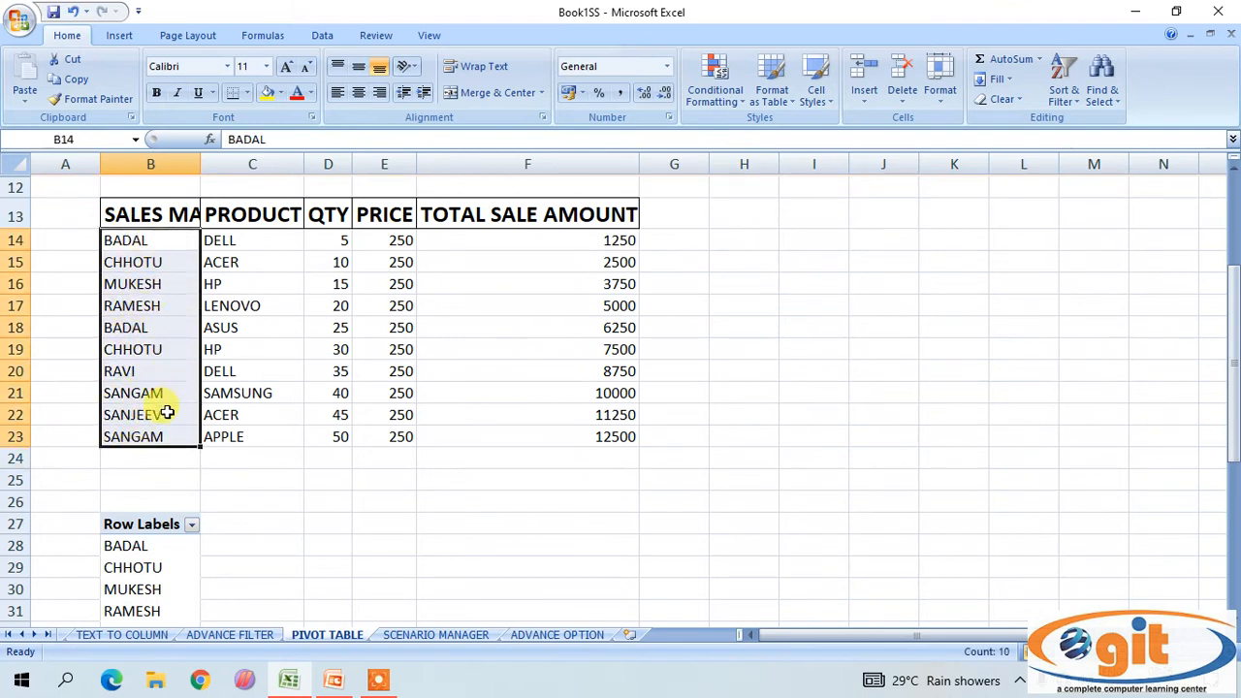
- Examine the PivotTable's row labels in B28 to B34 to see how the repeated salesmen are grouped
scroll(166, 411, down, 3)
click(152, 318)
click(152, 337)
click(151, 360)
click(131, 382)
click(108, 403)
click(109, 425)
click(108, 447)
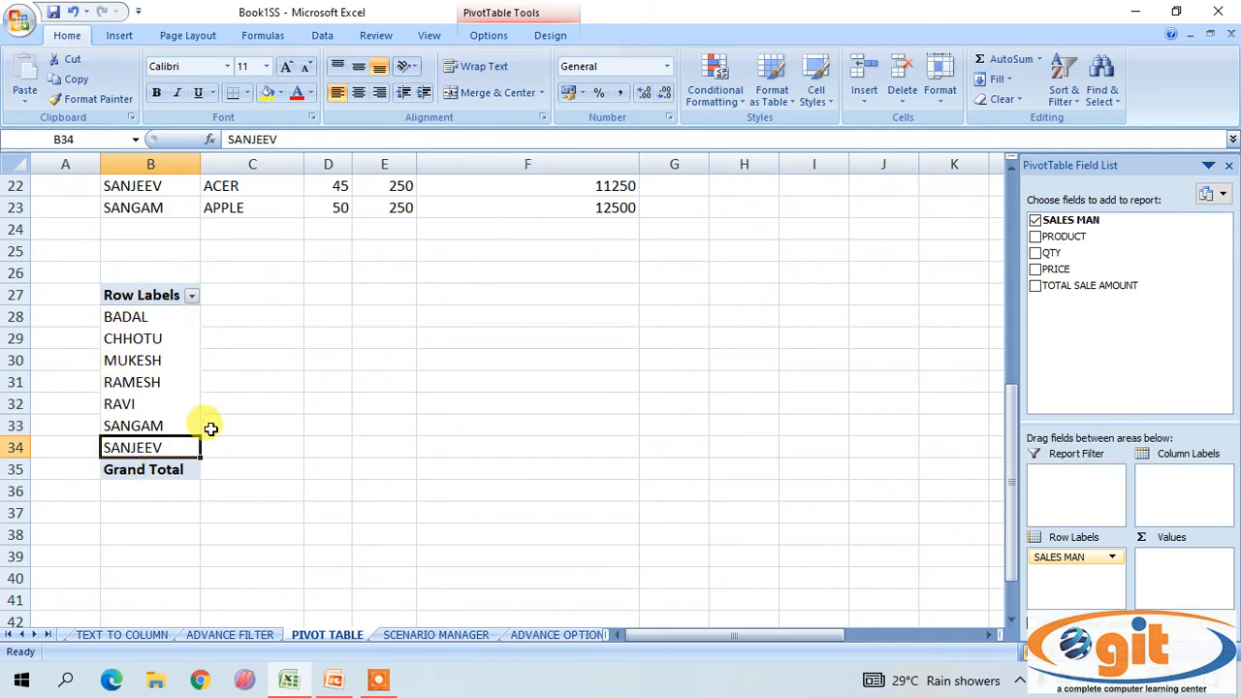
scroll(297, 352, up, 2)
scroll(296, 352, down, 3)
scroll(297, 352, up, 2)
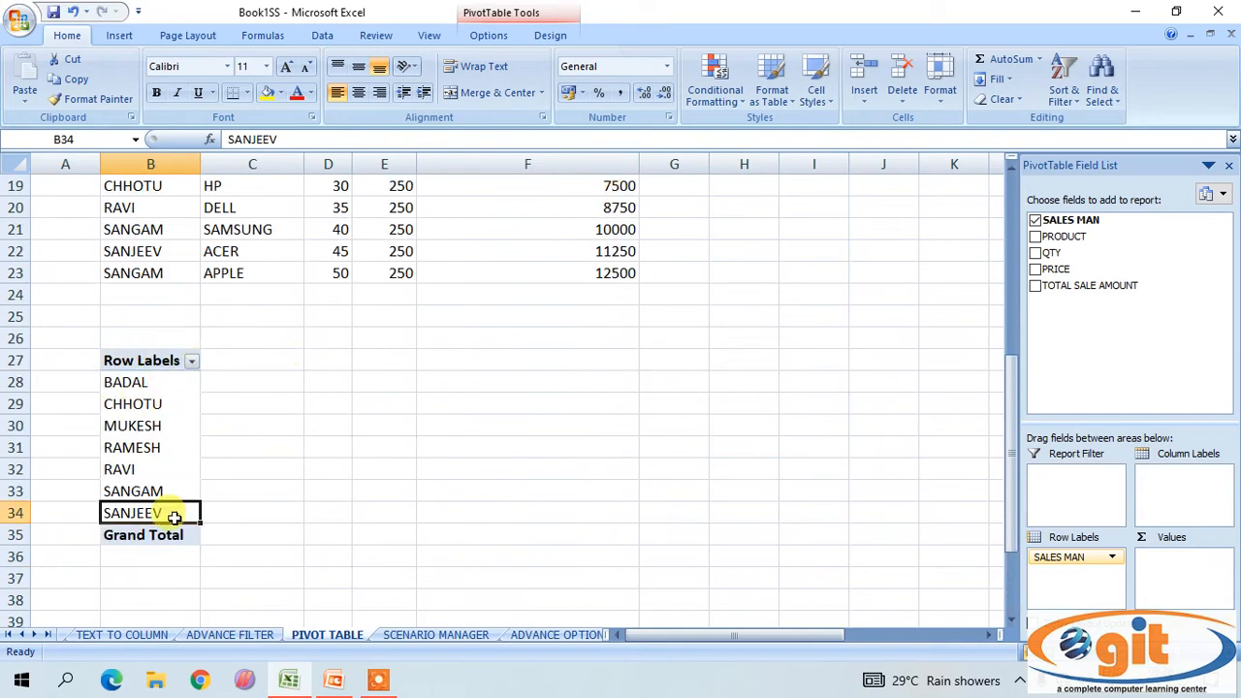
- Add the TOTAL SALE AMOUNT field to the PivotTable as a summed value for each salesman
click(321, 449)
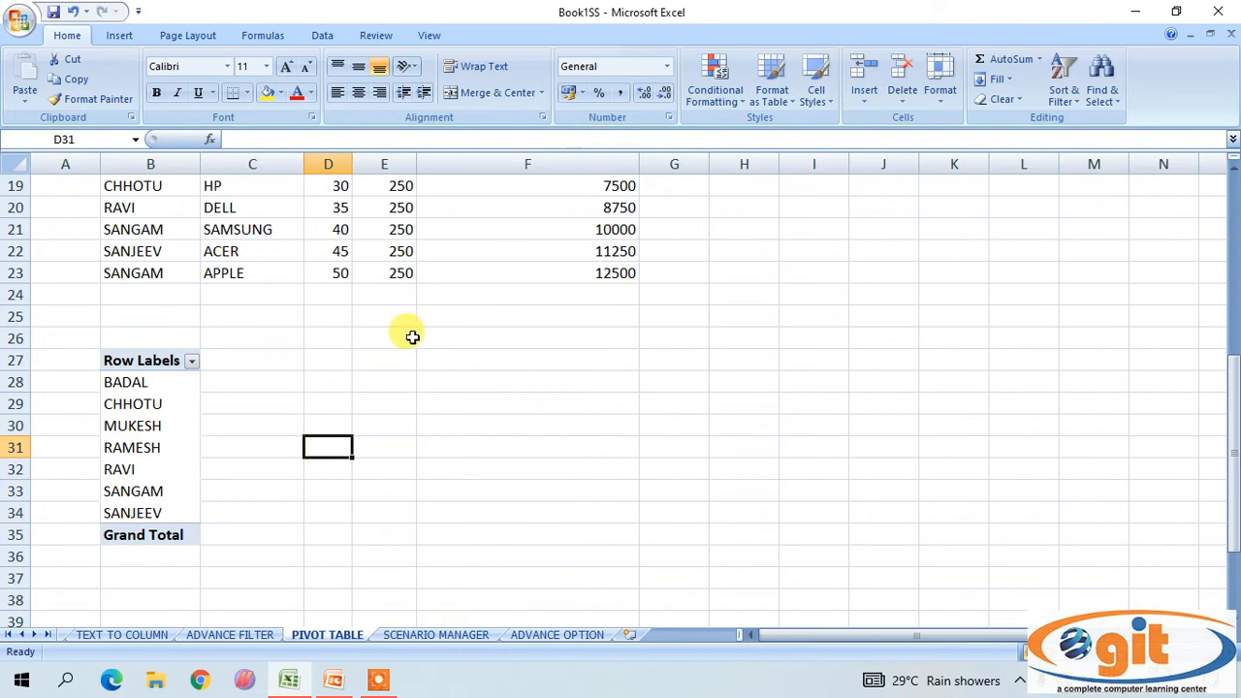
click(155, 442)
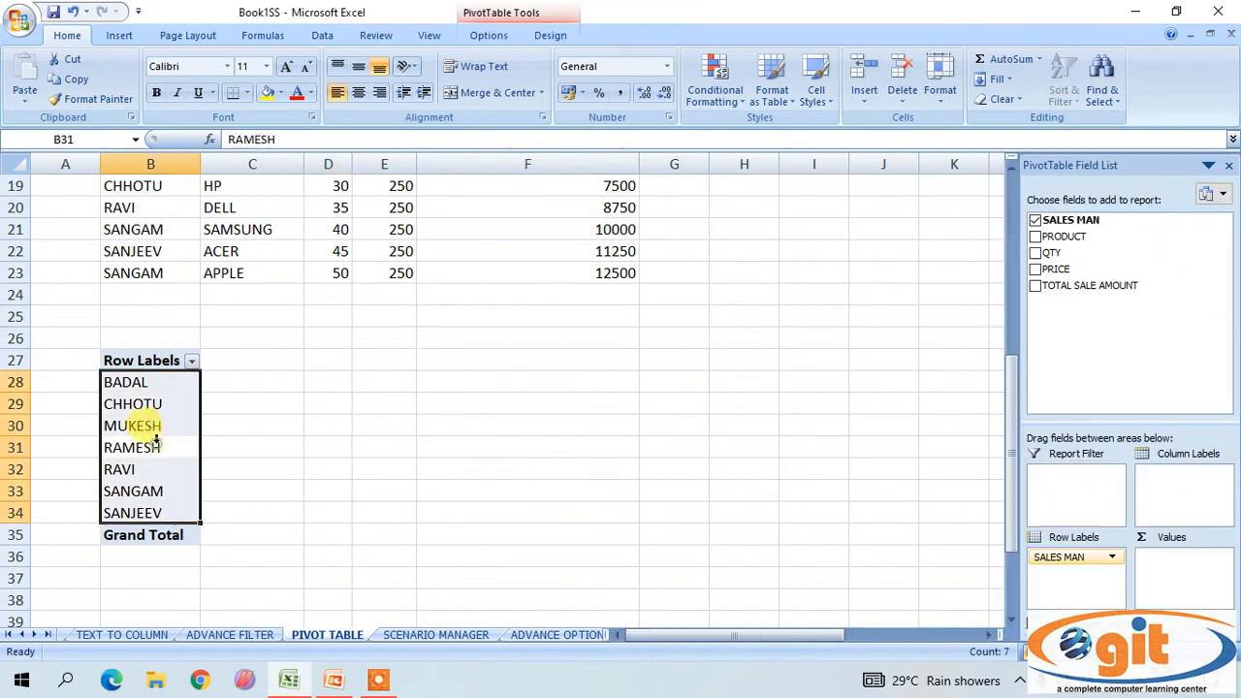
click(1037, 287)
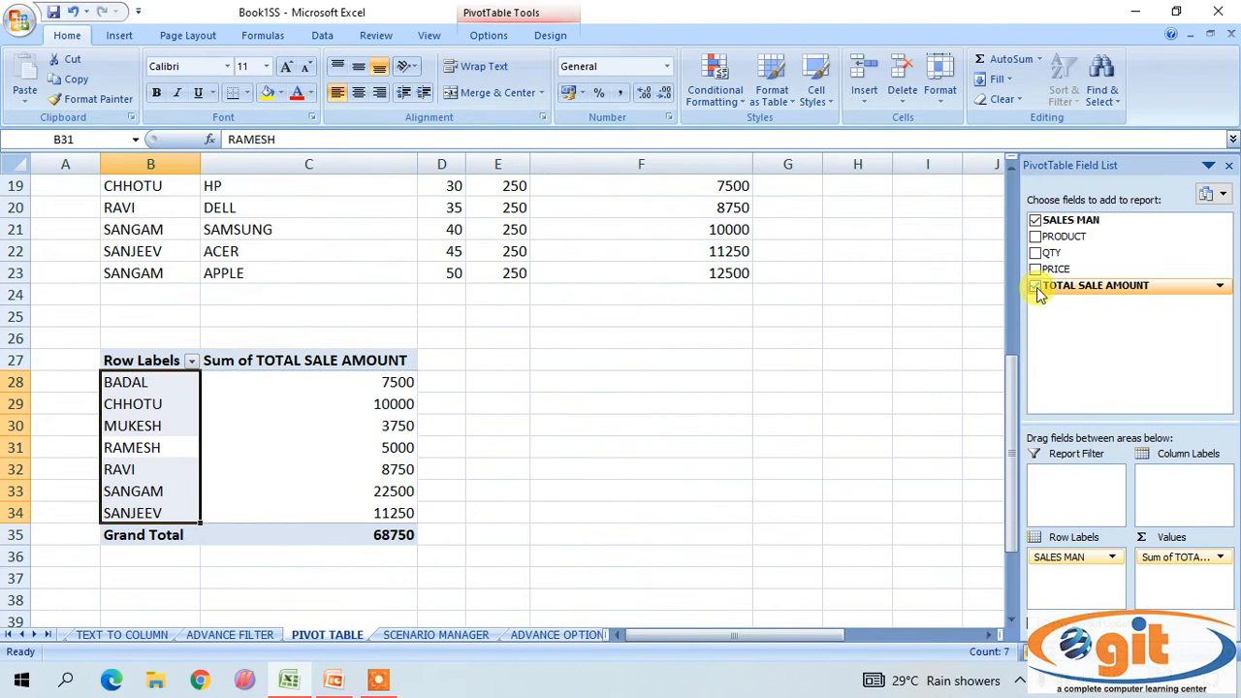
click(756, 446)
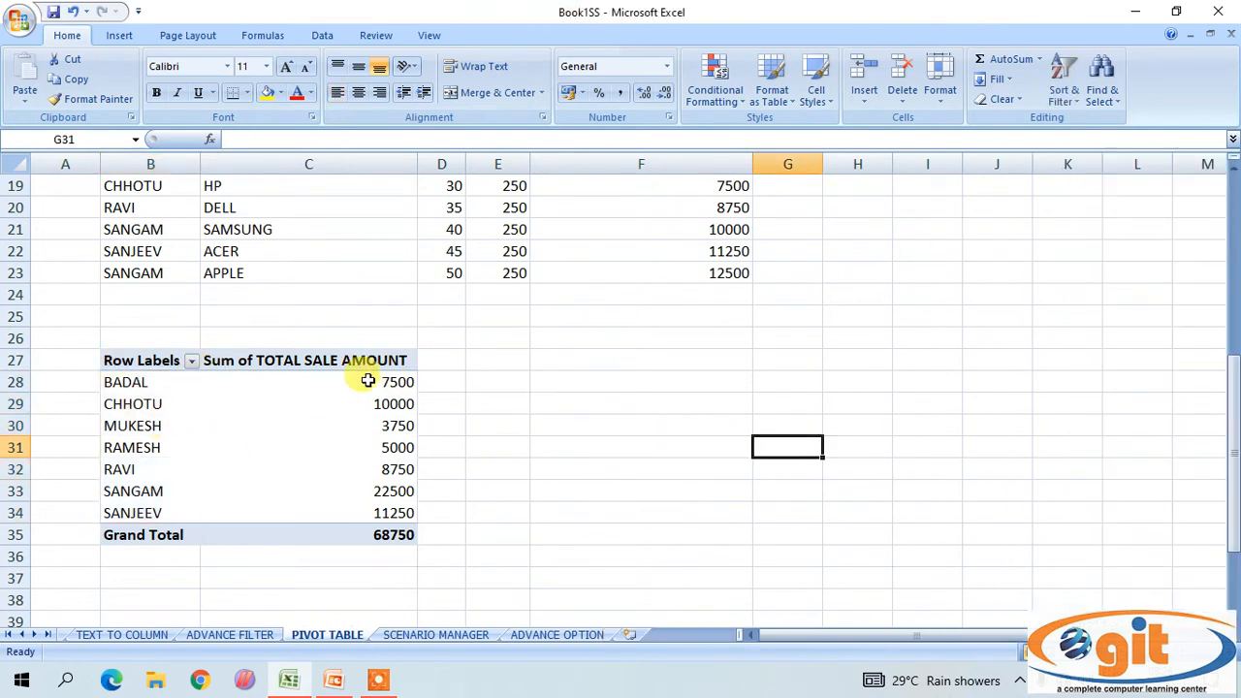
- Cross-check the first salesman's PivotTable total by entering =F14+F18 in cell H17 and comparing it with C28
click(133, 384)
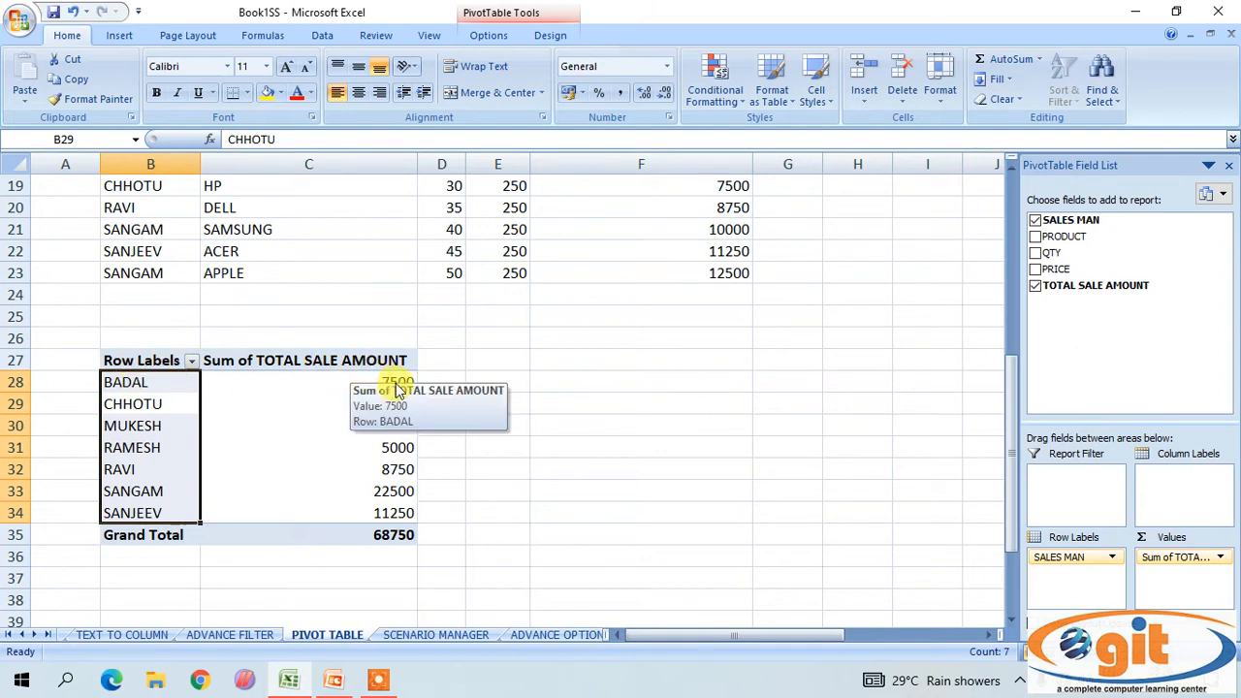
scroll(554, 355, up, 2)
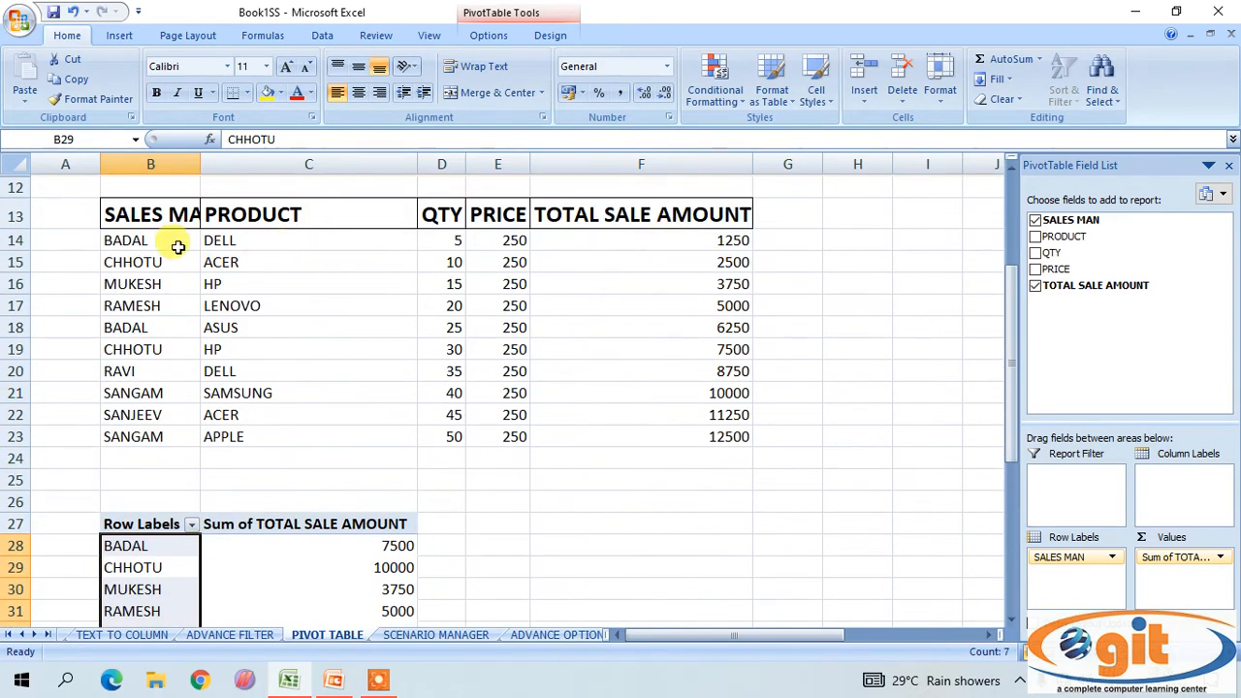
click(697, 241)
click(884, 309)
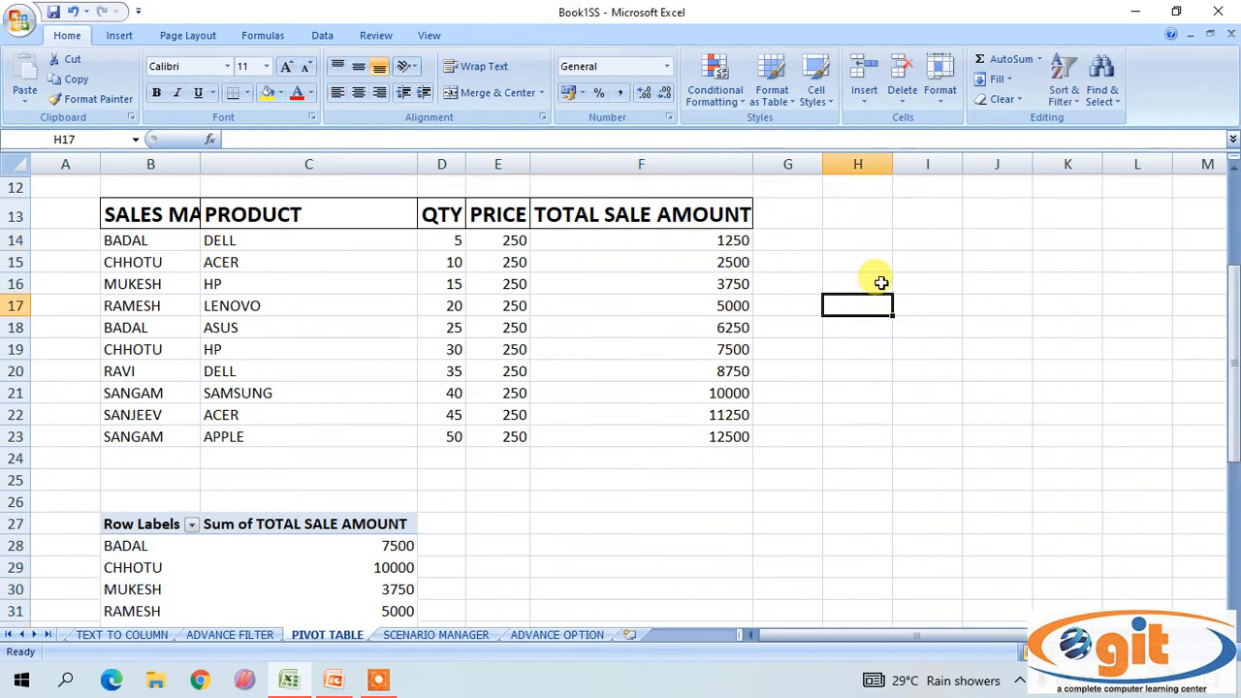
text(=)
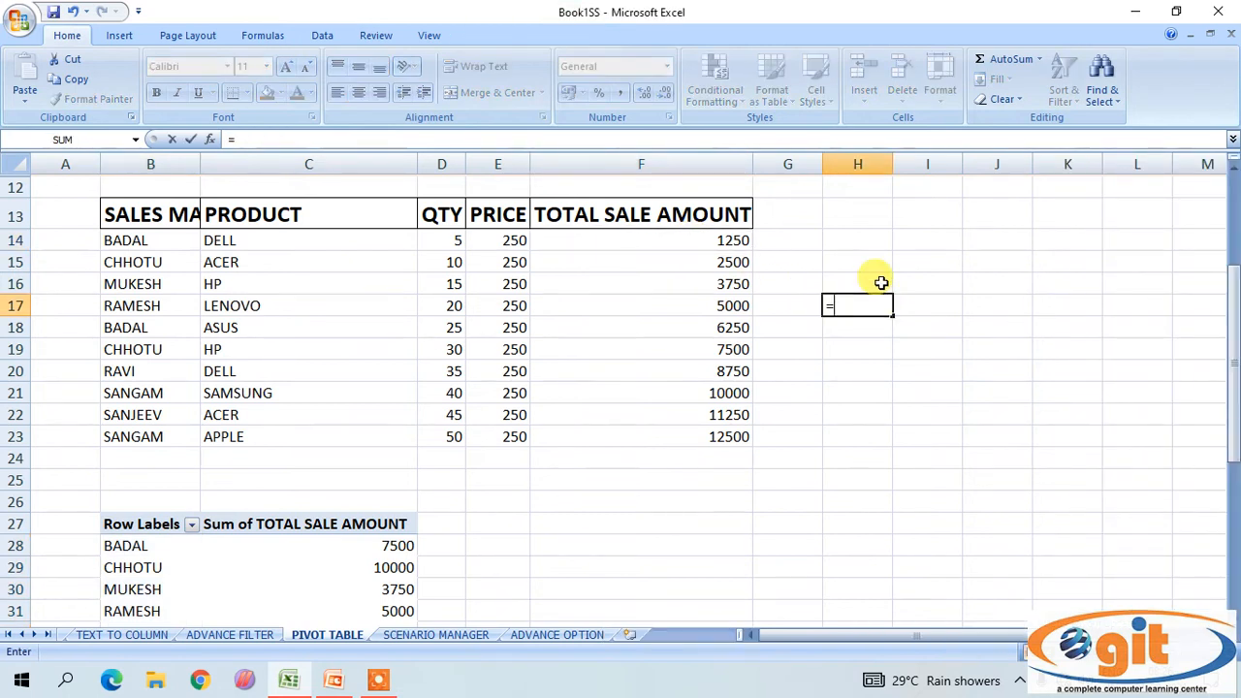
click(740, 240)
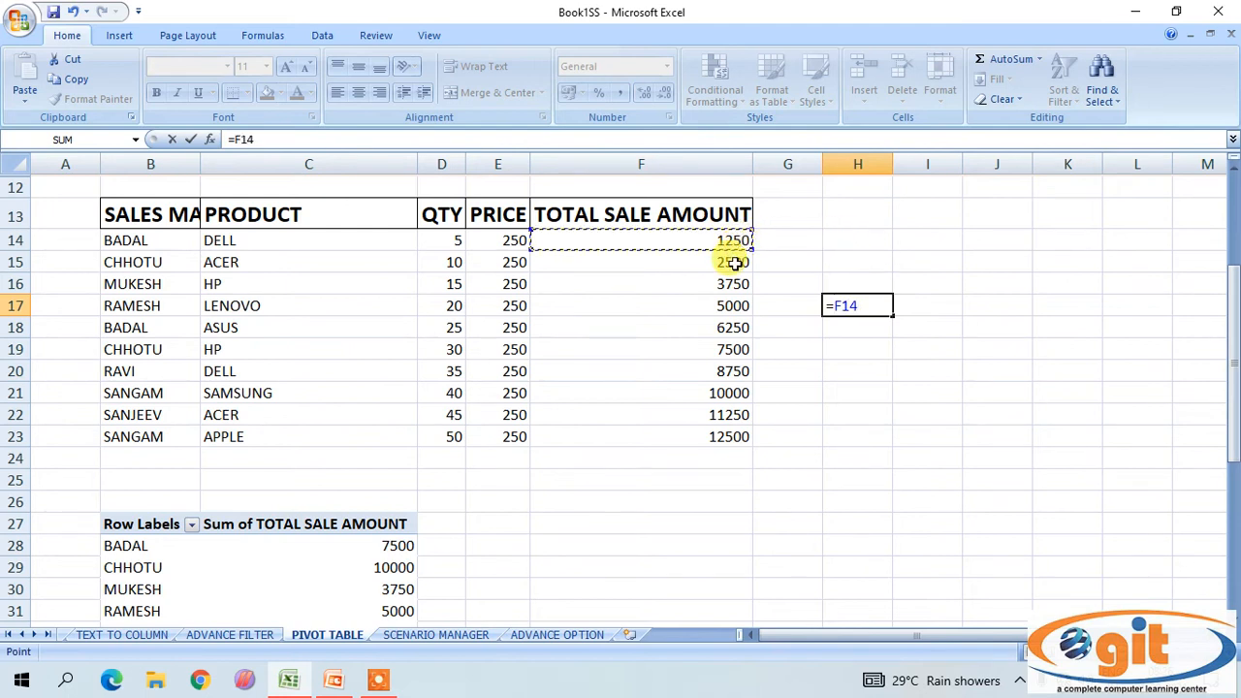
text(+)
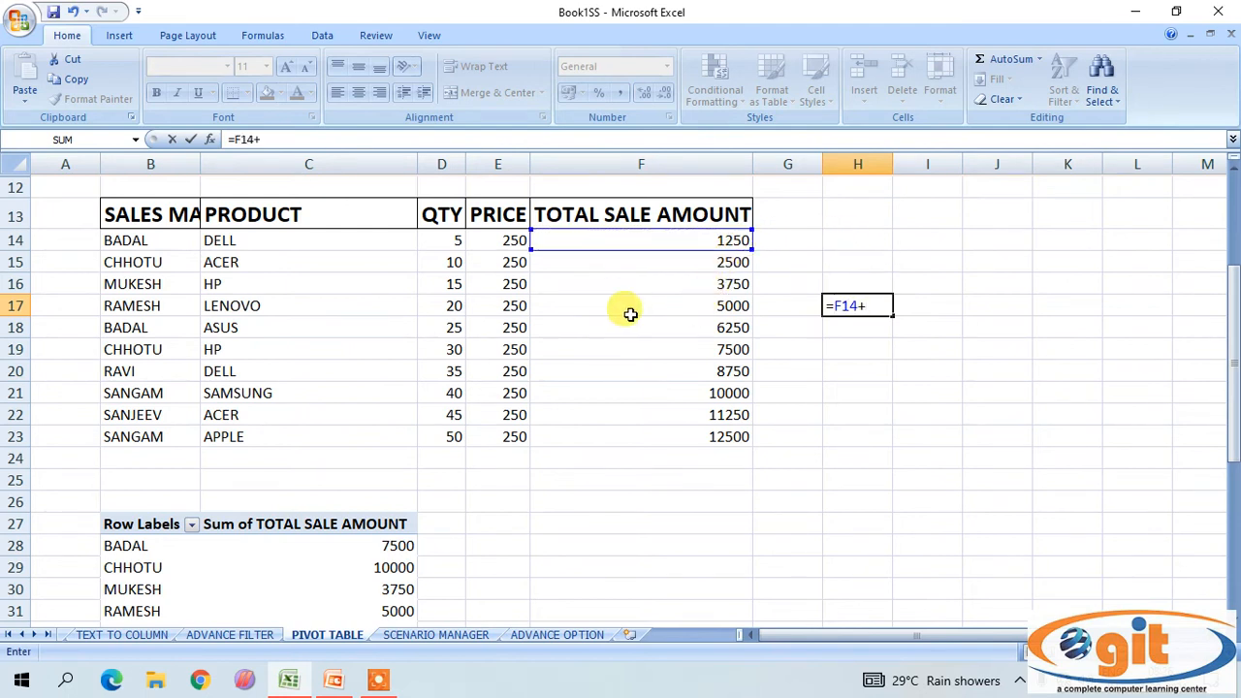
click(698, 321)
key(Return)
click(880, 302)
click(364, 545)
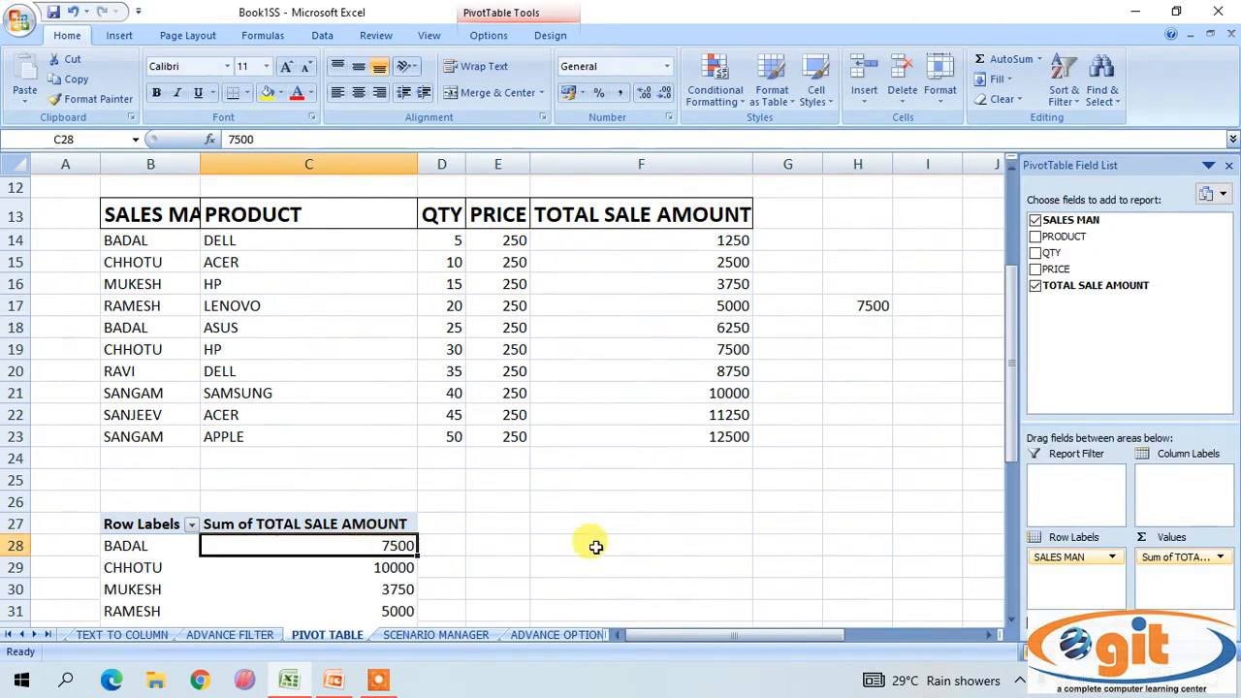
- Add the PRODUCT field to the PivotTable's row labels beneath SALES MAN and review each salesman's product breakdown
scroll(595, 547, down, 3)
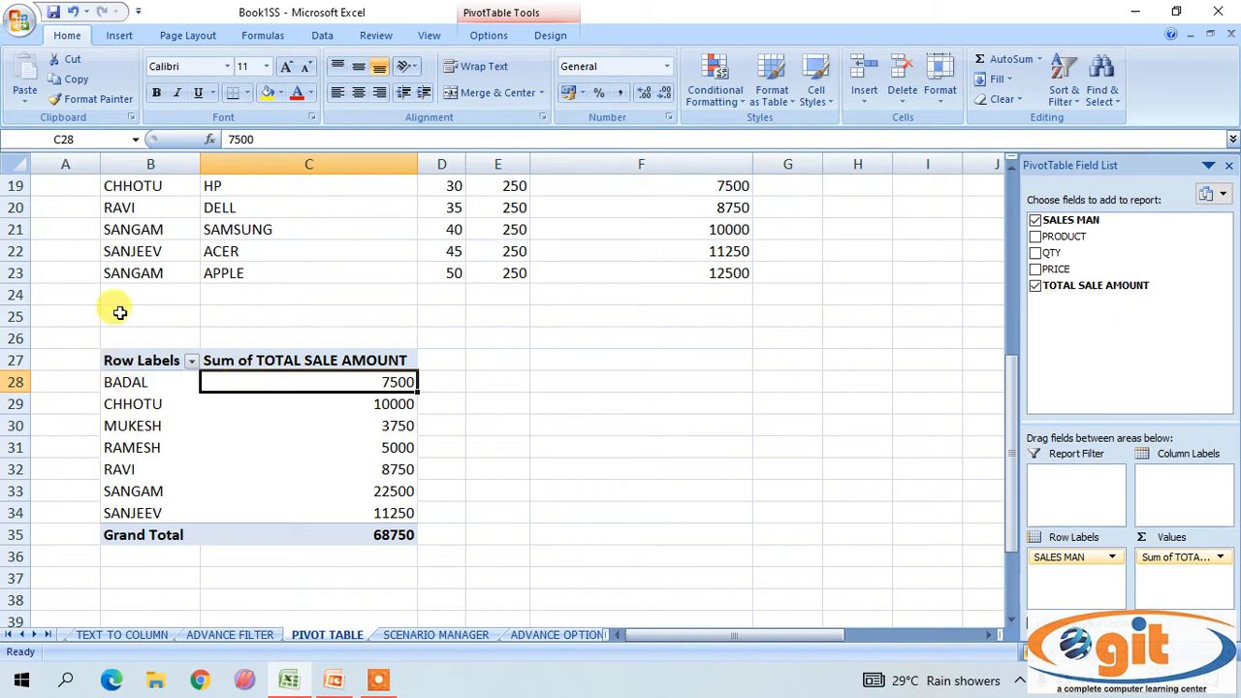
click(1035, 236)
scroll(843, 378, down, 1)
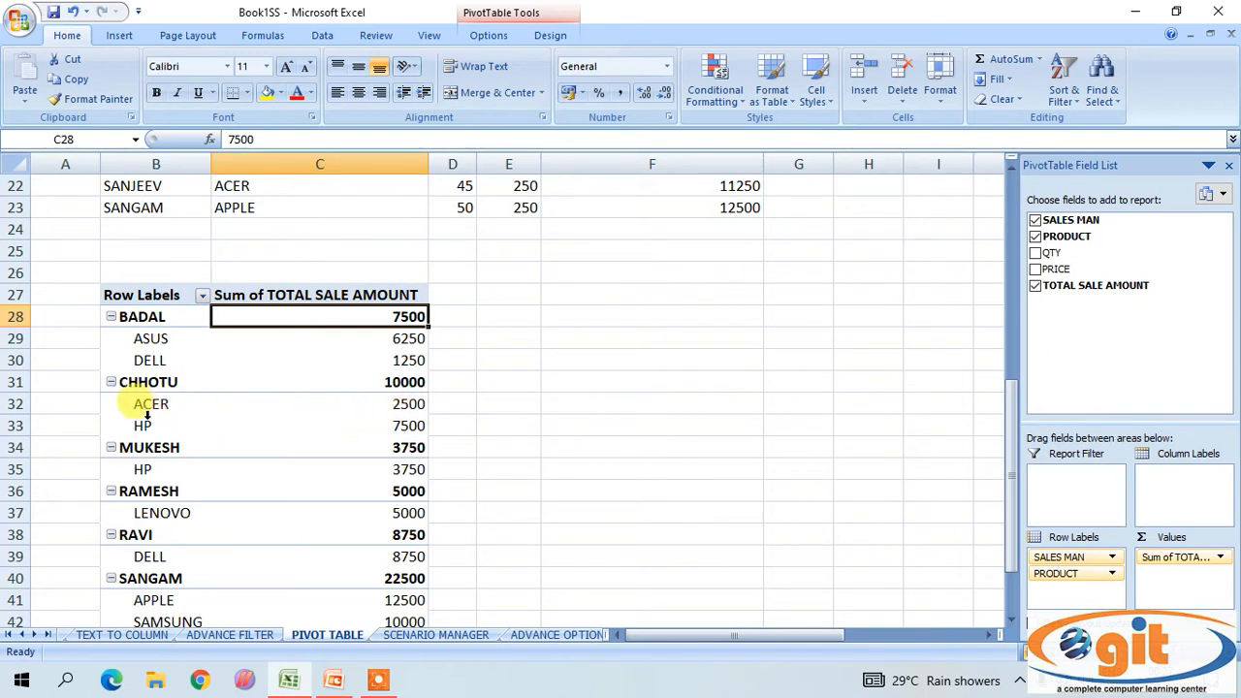
scroll(355, 456, down, 2)
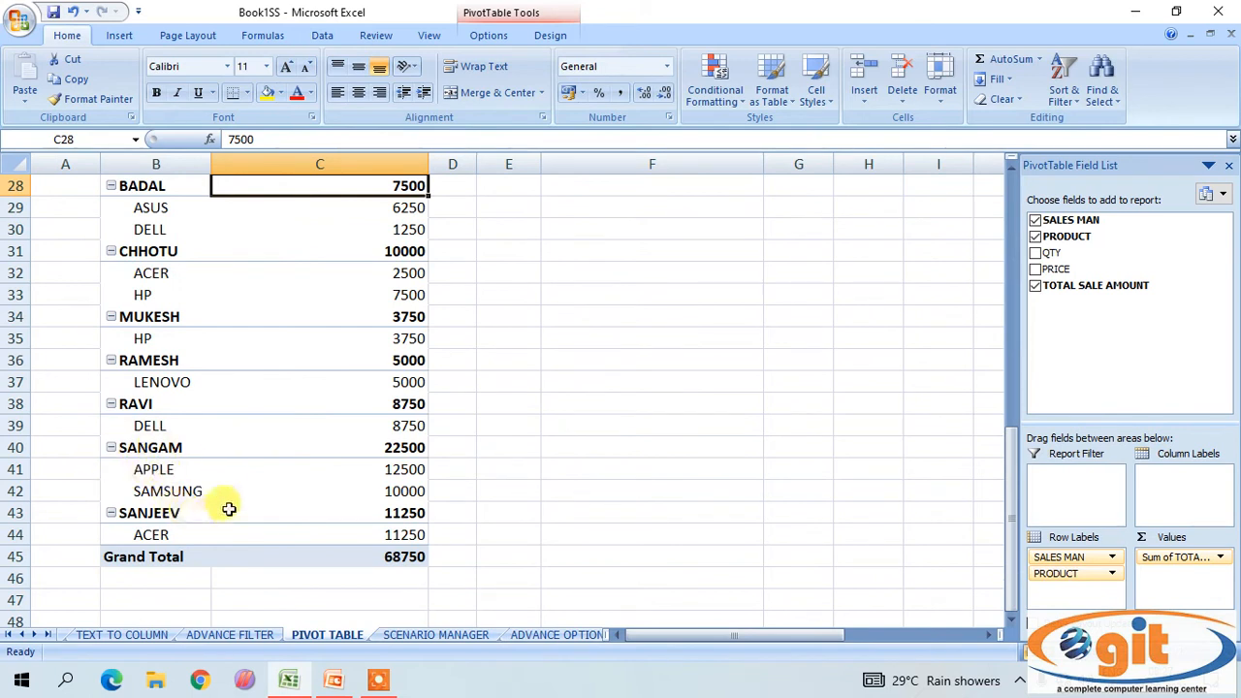
scroll(374, 310, up, 2)
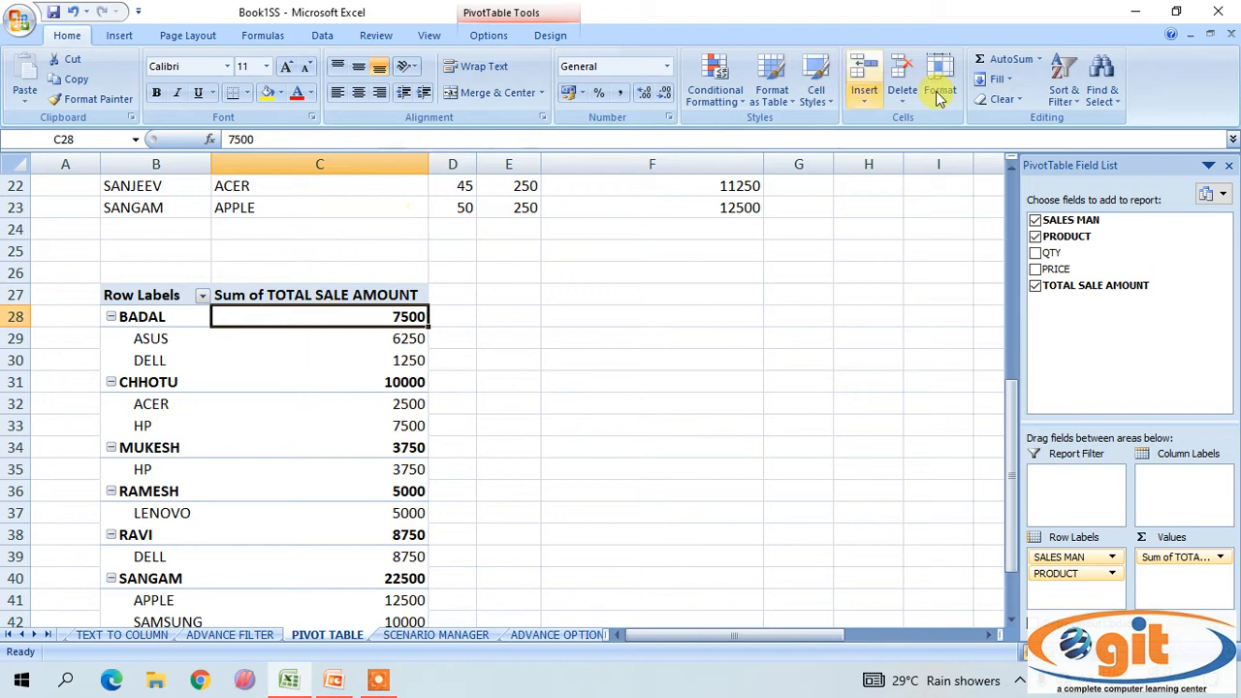
- Add the QTY field to the PivotTable as a summed value and review the quantities per salesman and product
click(1035, 254)
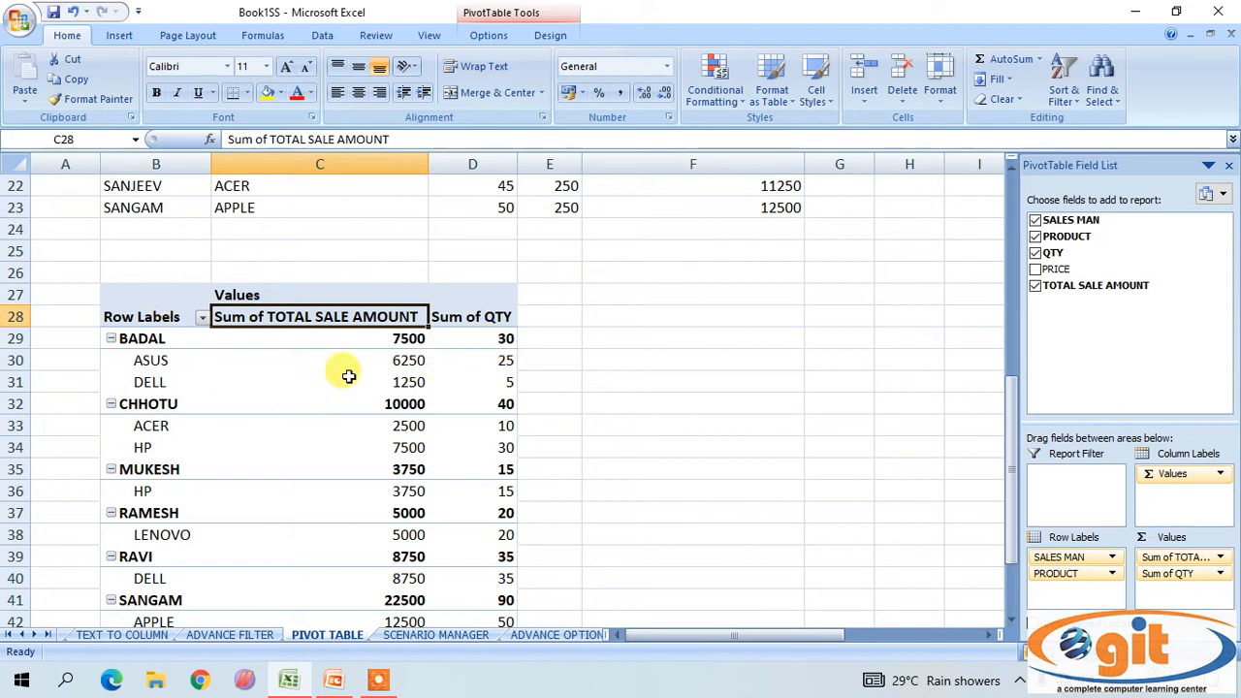
mouse_move(486, 347)
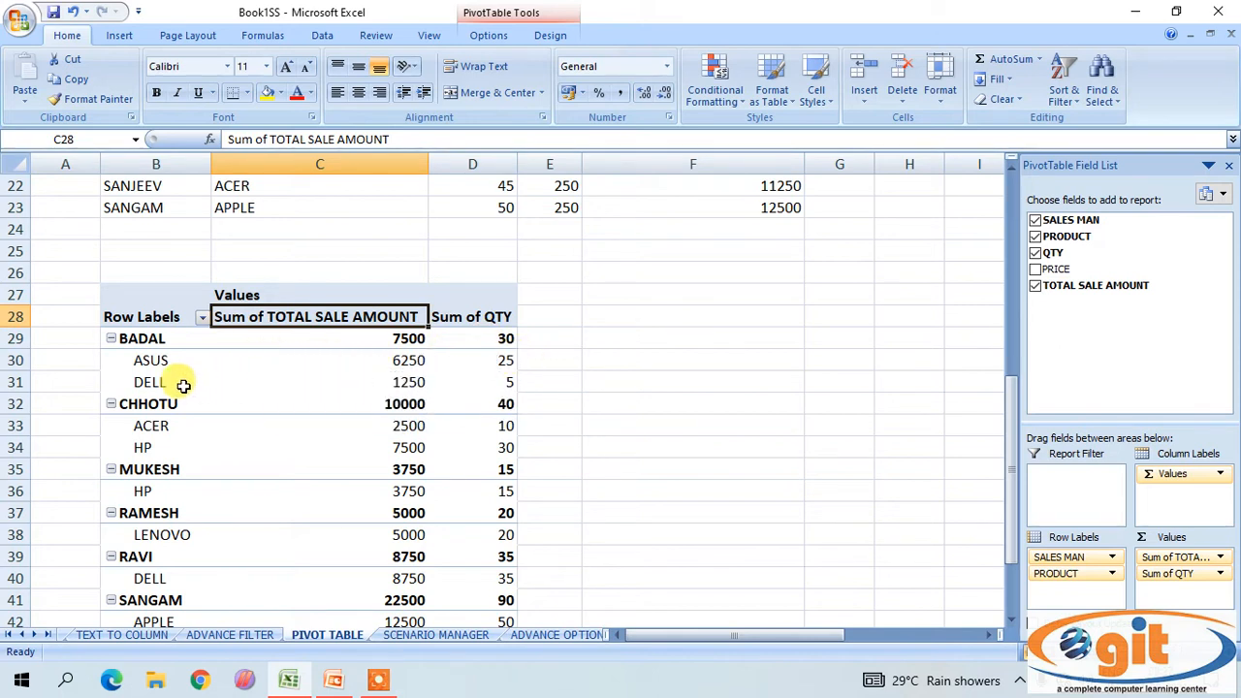
mouse_move(480, 385)
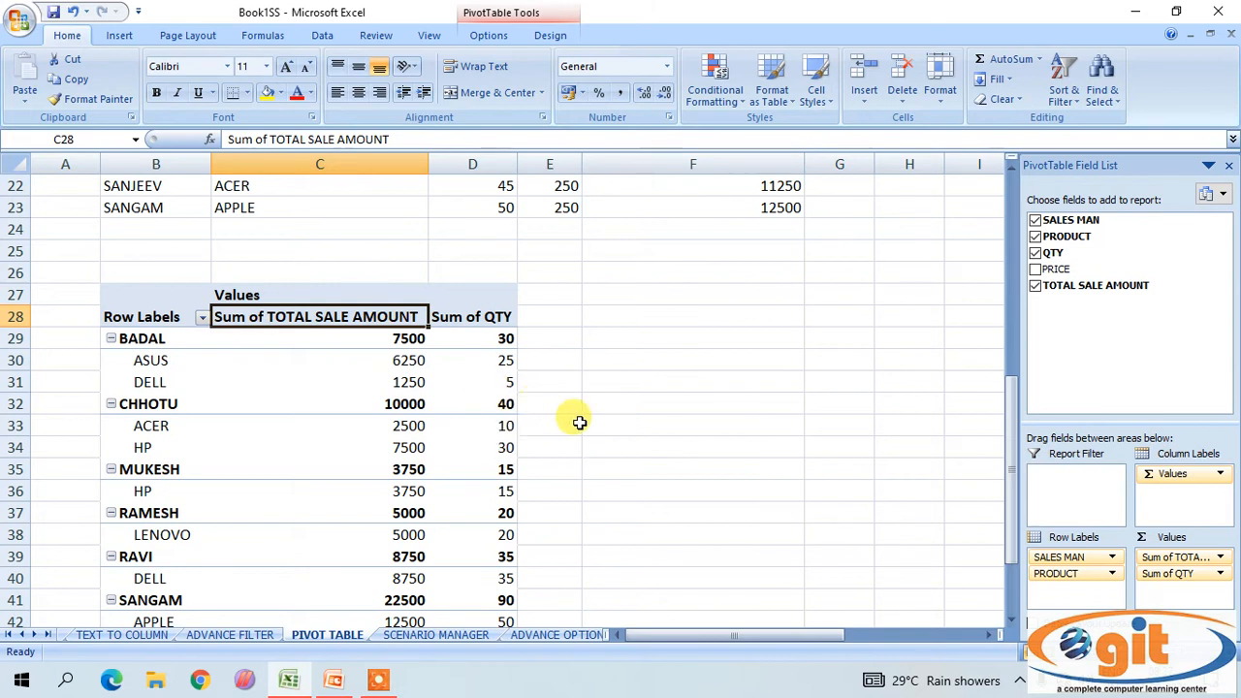
scroll(579, 423, down, 2)
scroll(579, 423, up, 2)
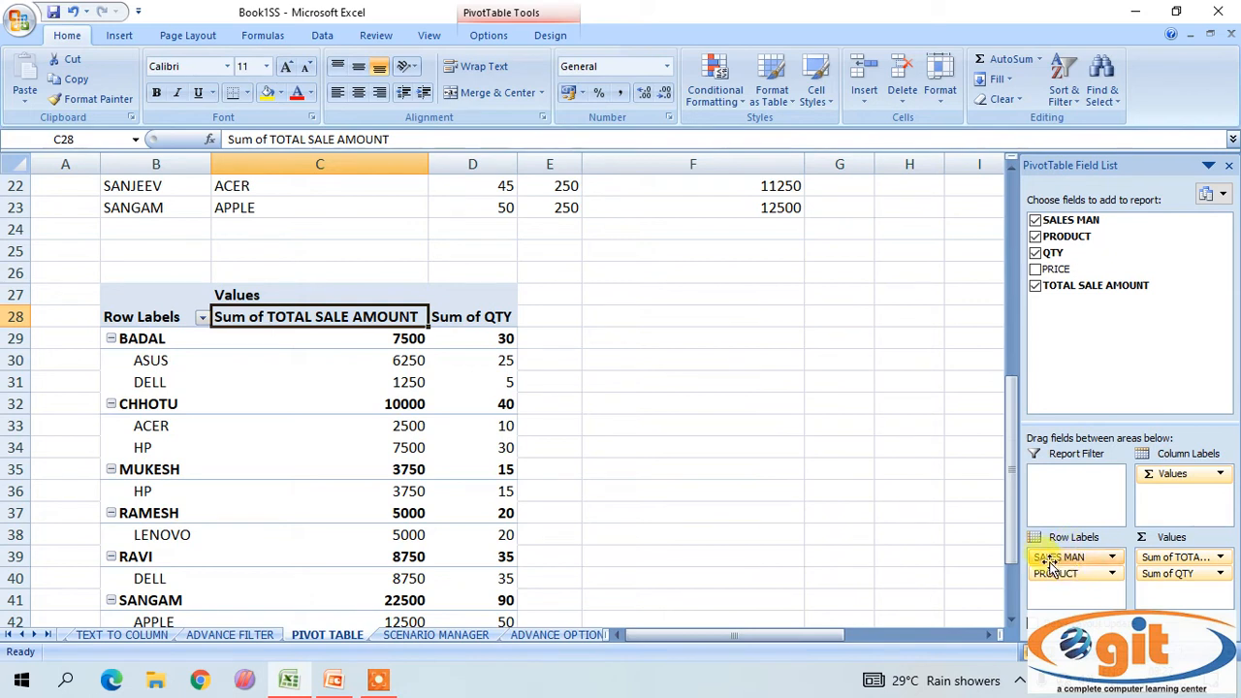
- Move the SALES MAN and PRODUCT fields from the PivotTable's row labels to its report filter
drag(1051, 564, 1059, 480)
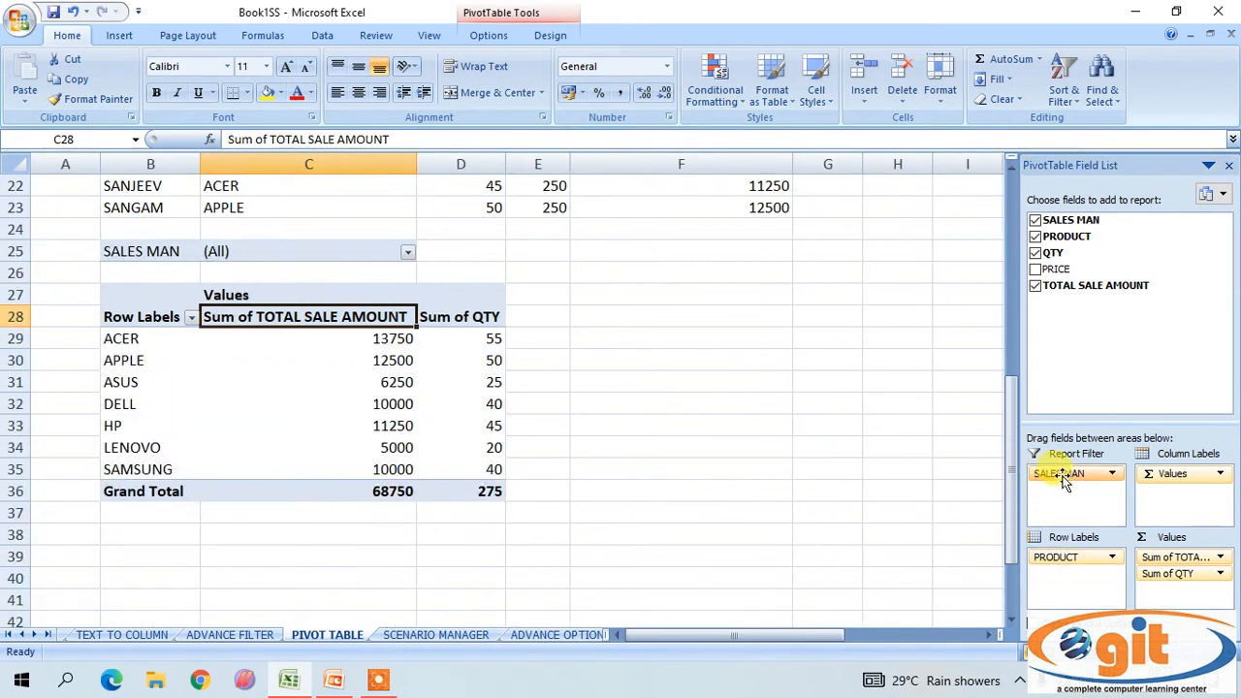
click(1054, 559)
click(1051, 554)
drag(1051, 553, 1061, 494)
scroll(567, 427, up, 1)
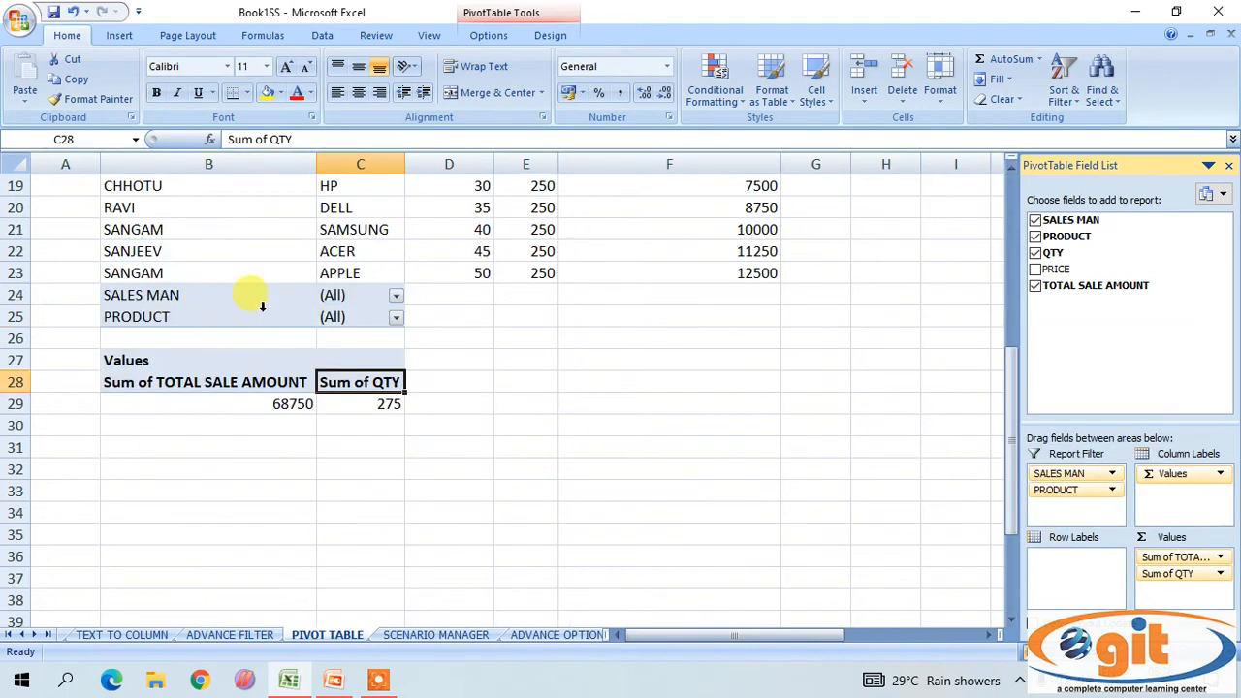
- Filter the PivotTable to only the first salesman, with multiple item selection enabled, and check the amount and quantity sums
click(397, 297)
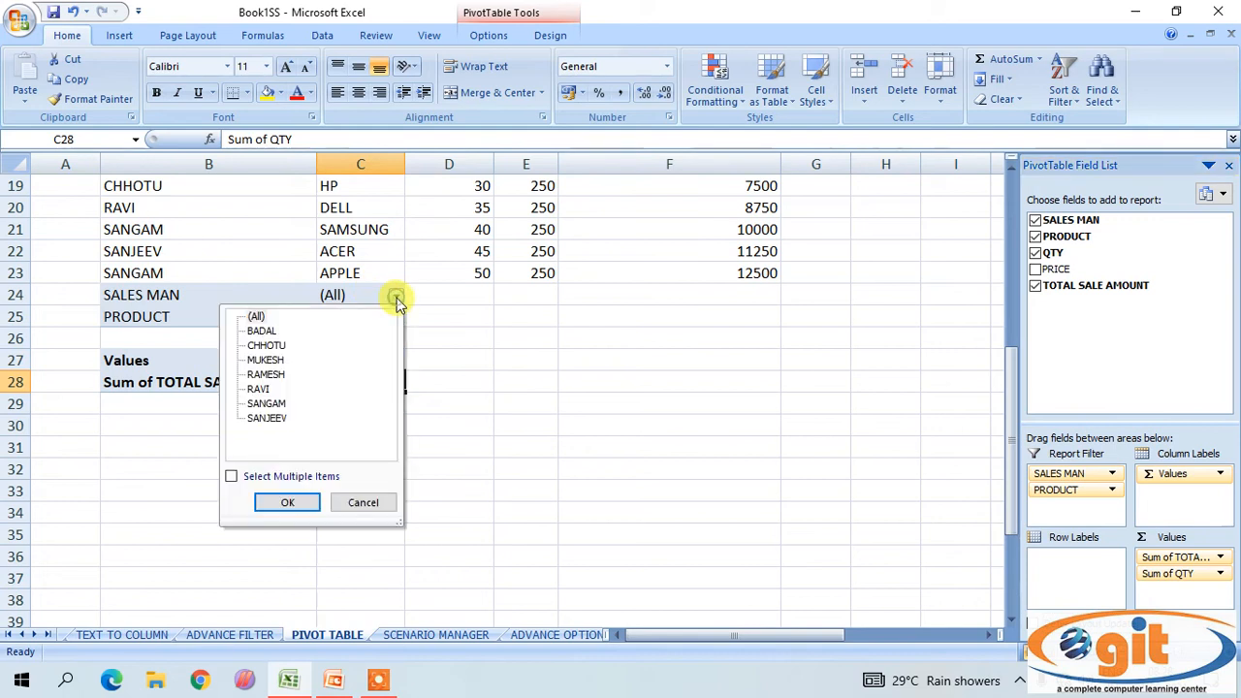
click(231, 477)
click(244, 319)
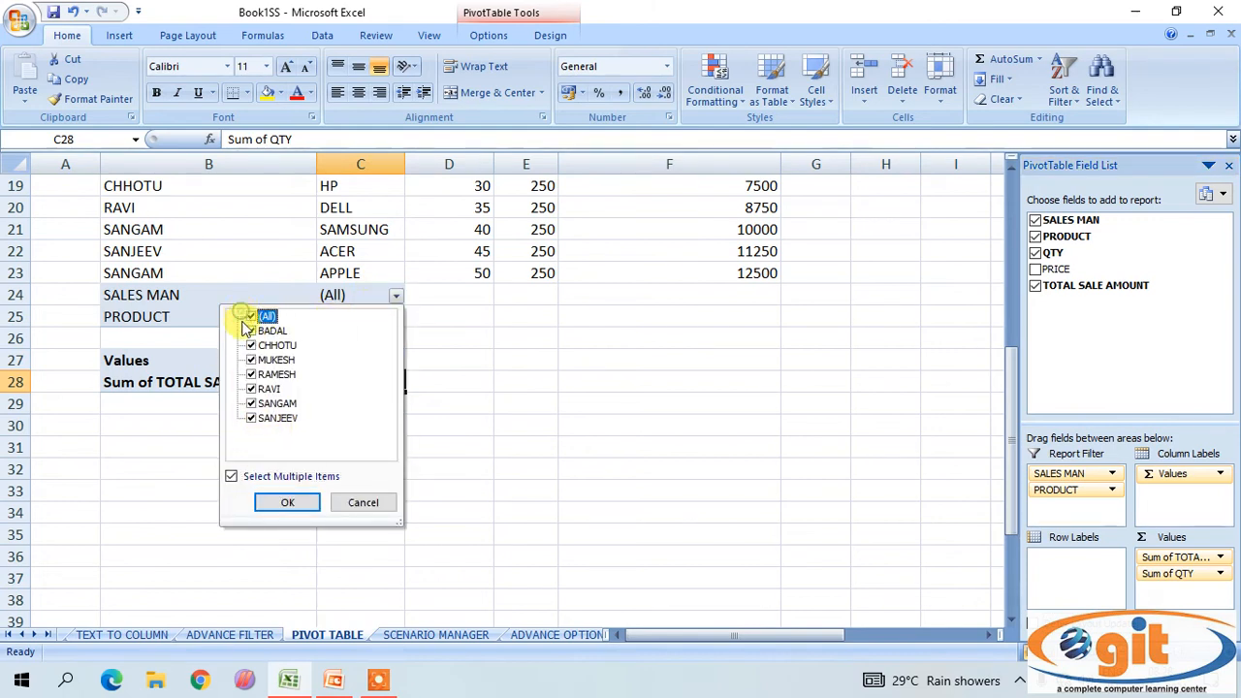
click(251, 330)
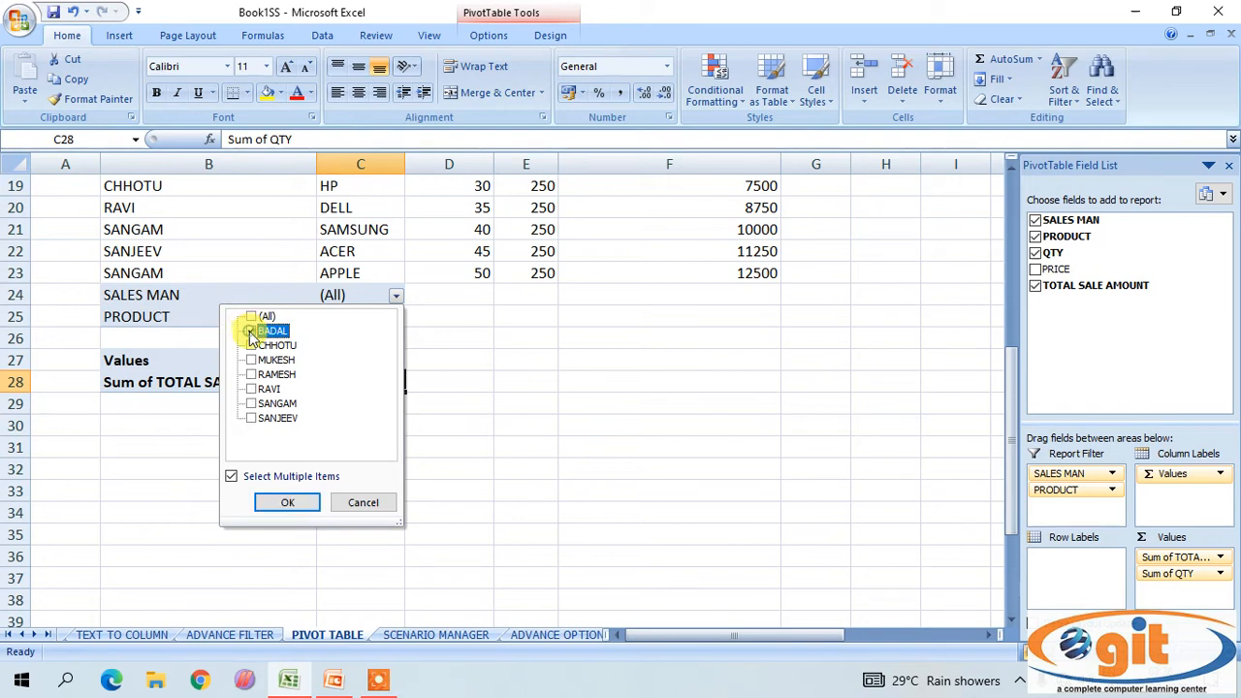
click(286, 502)
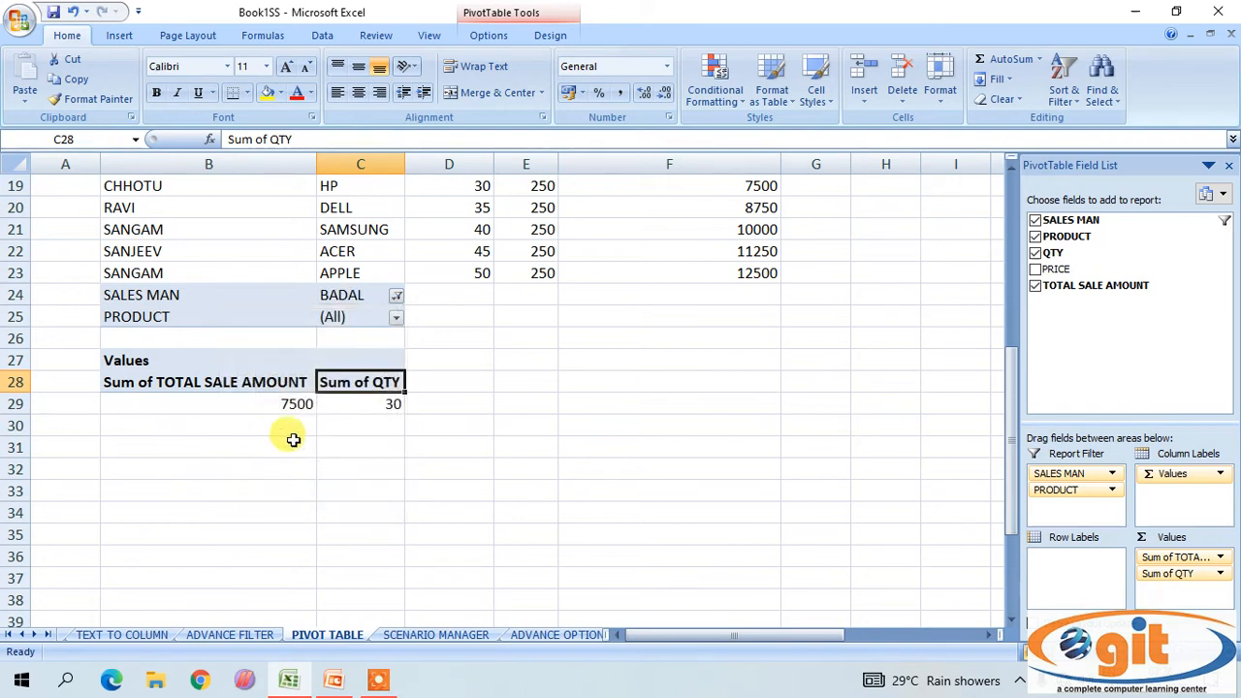
click(374, 430)
click(292, 404)
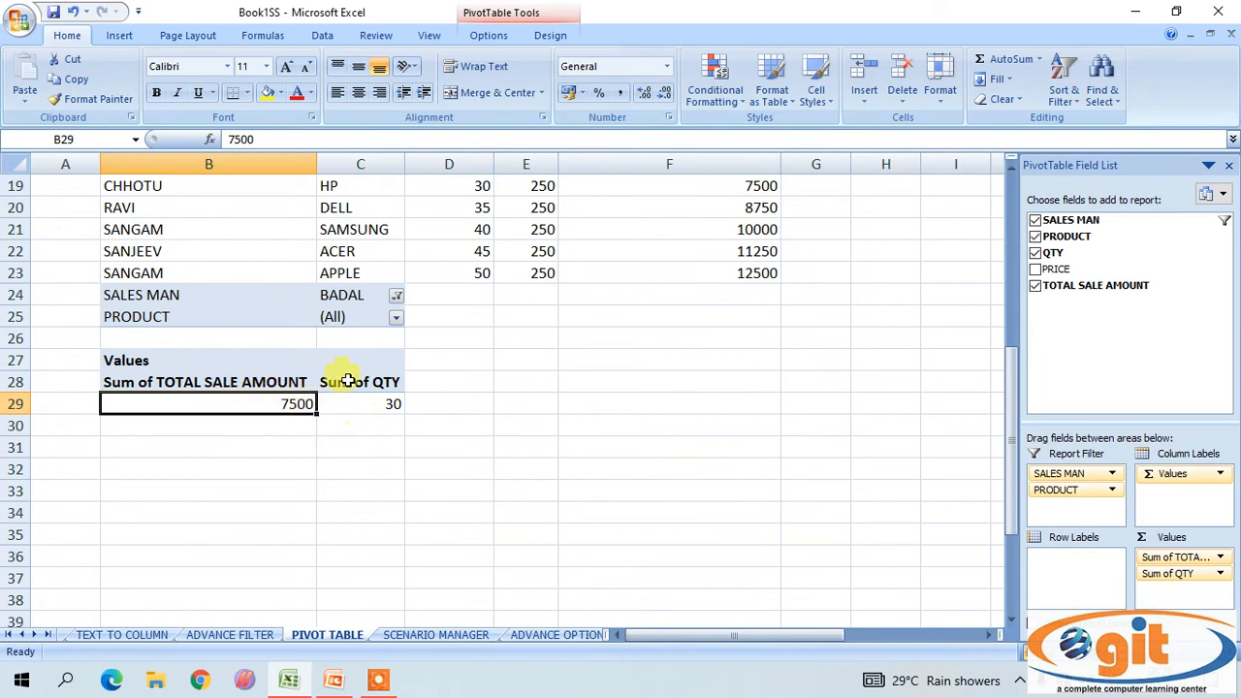
click(376, 406)
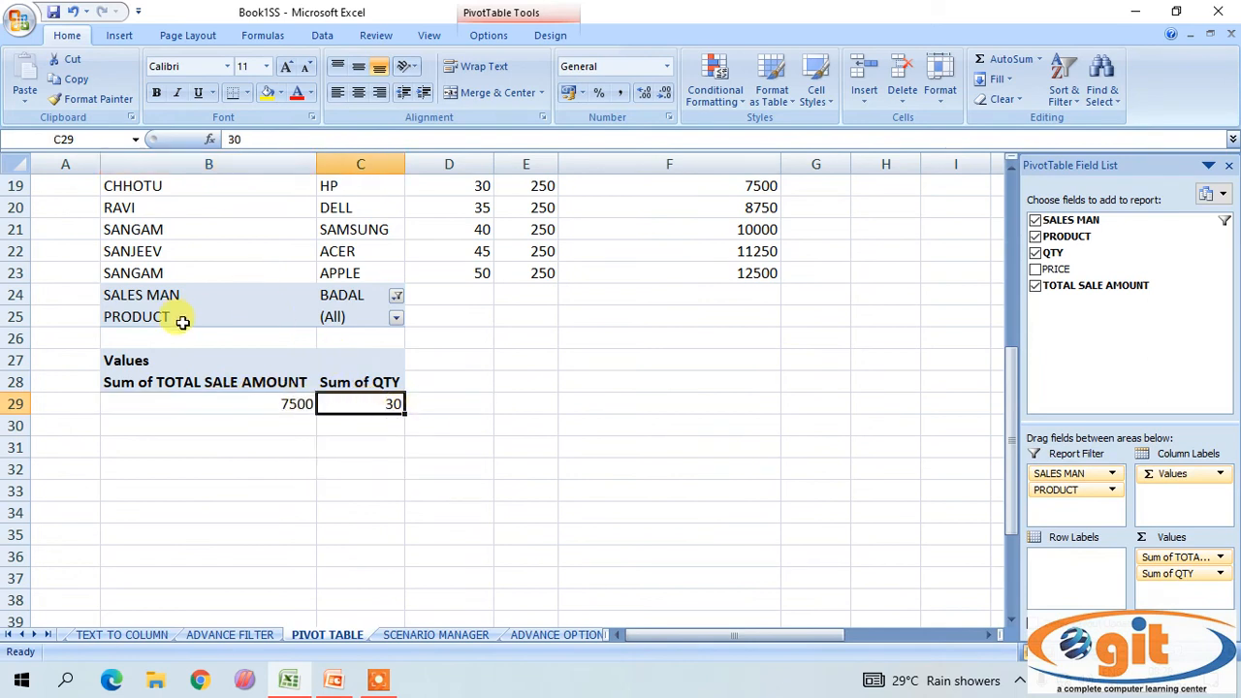
- Filter the PivotTable's PRODUCT field to ACER only, with multiple item selection enabled
click(396, 319)
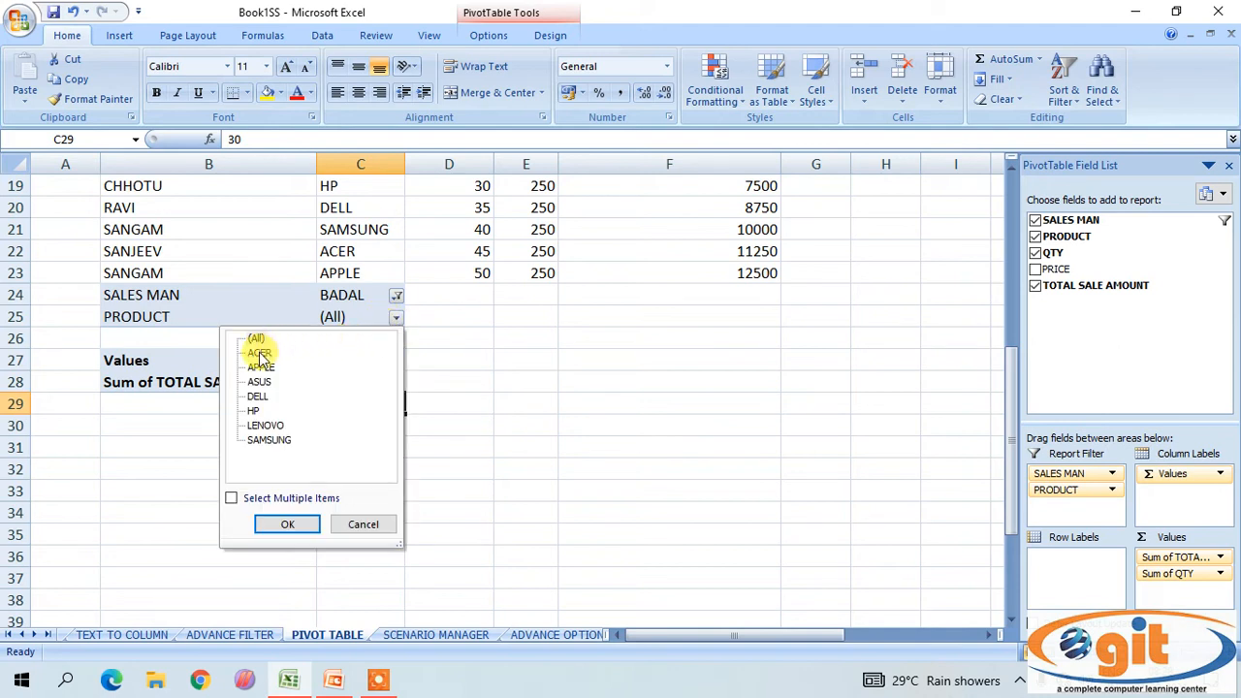
click(231, 497)
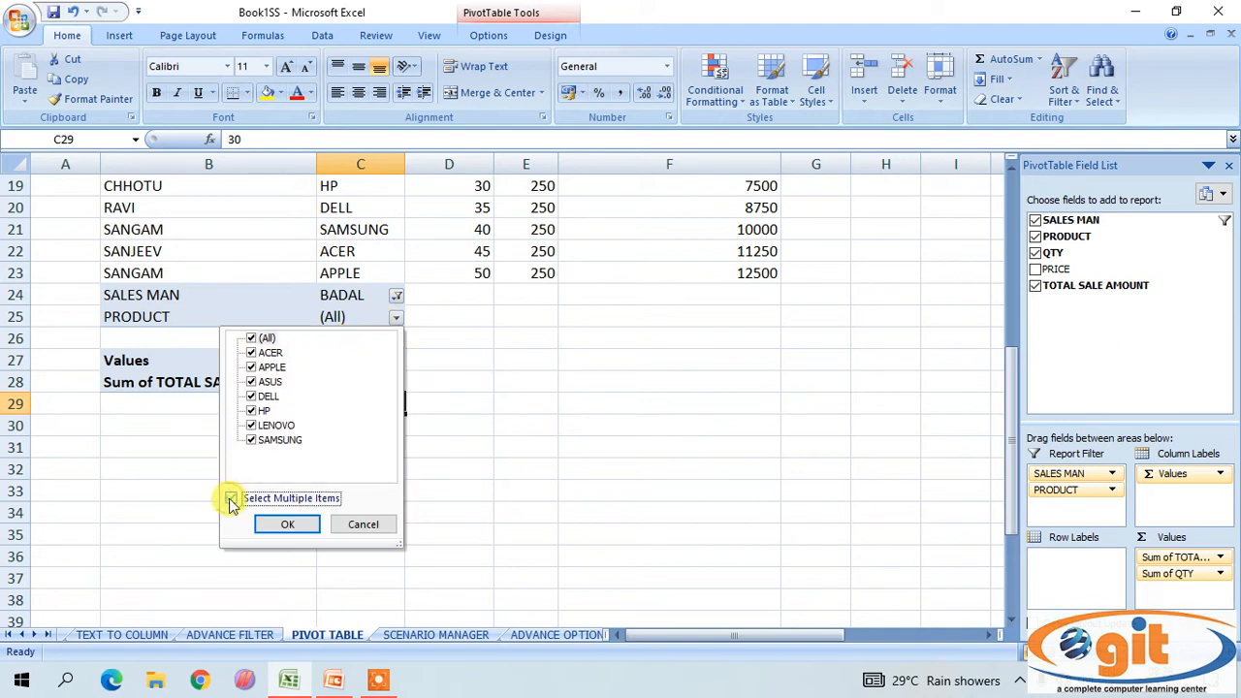
click(251, 338)
click(252, 353)
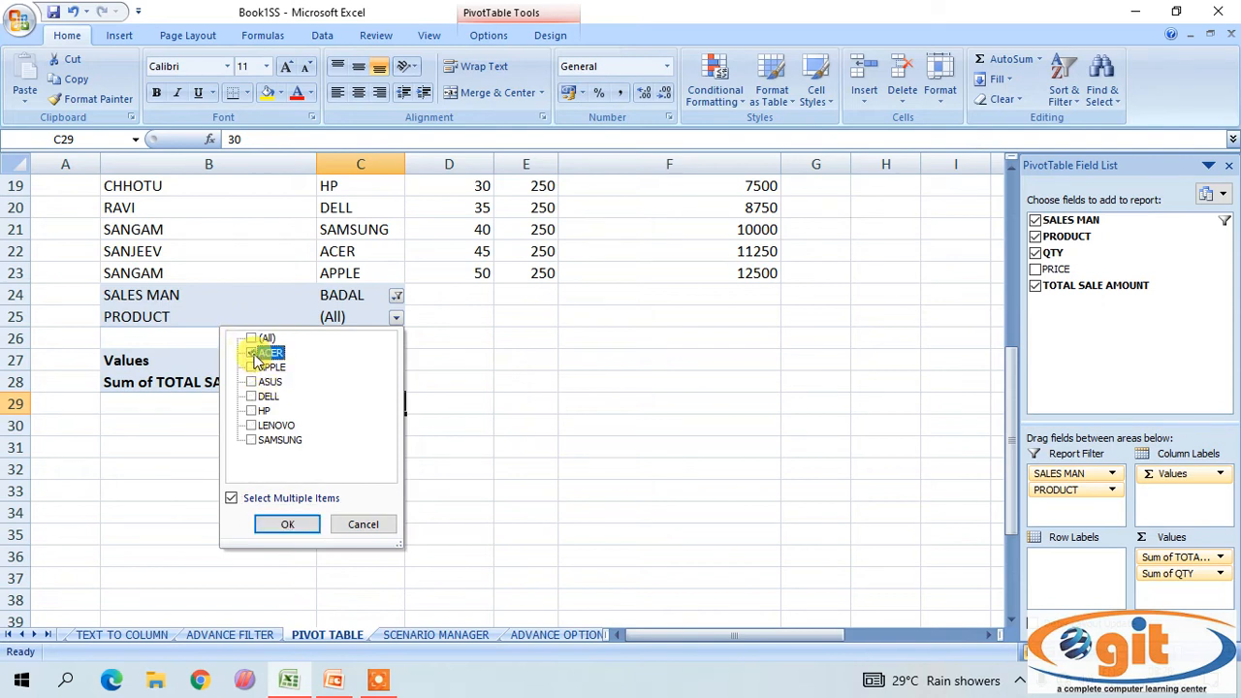
click(294, 524)
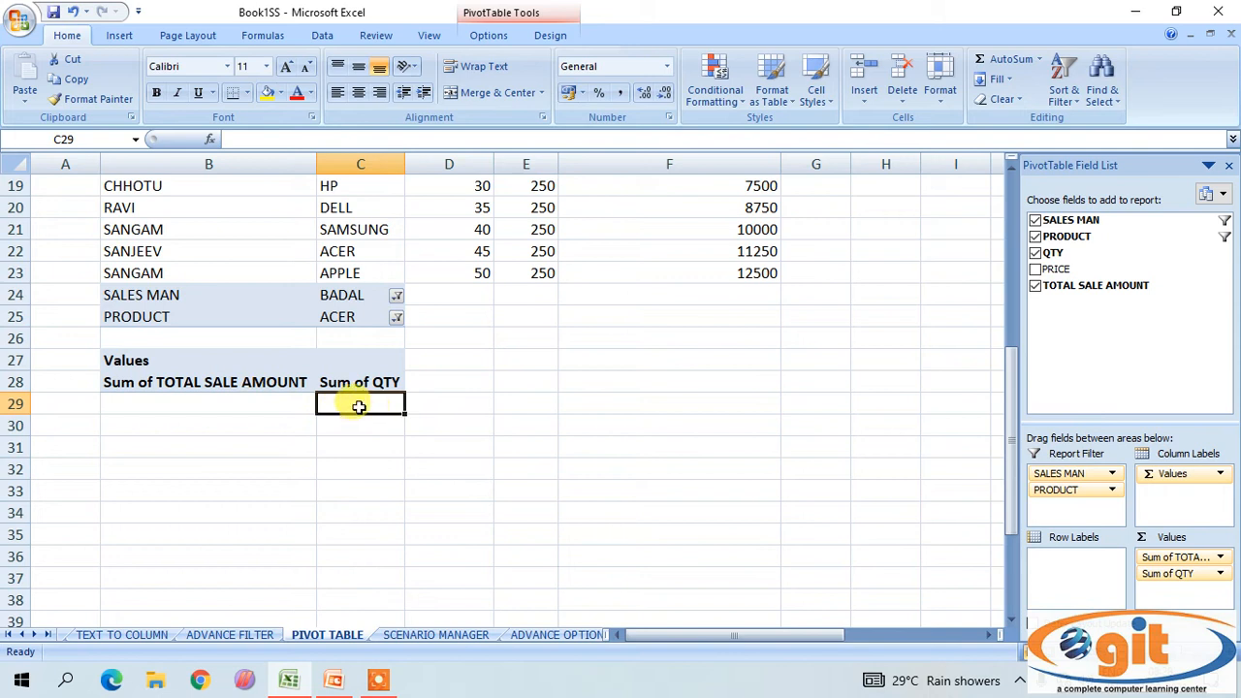
- Filter the PivotTable's PRODUCT field to DELL only and check the amount and quantity sums
click(396, 317)
click(254, 338)
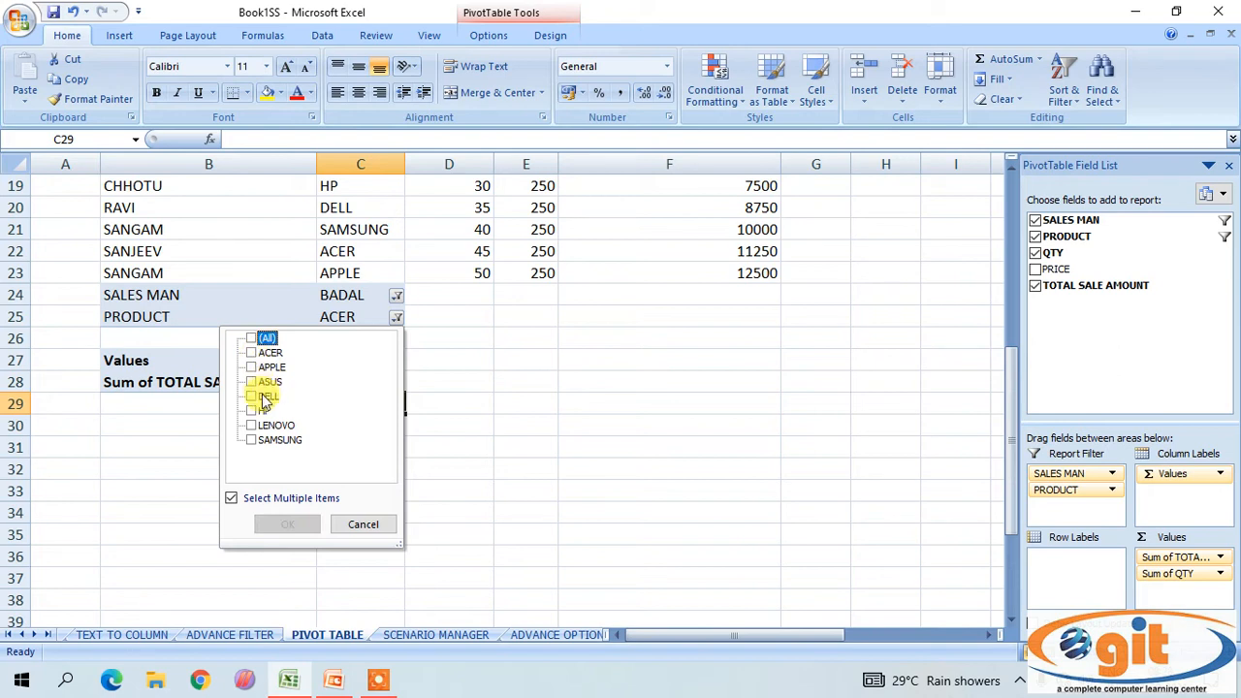
click(252, 396)
click(284, 524)
click(283, 402)
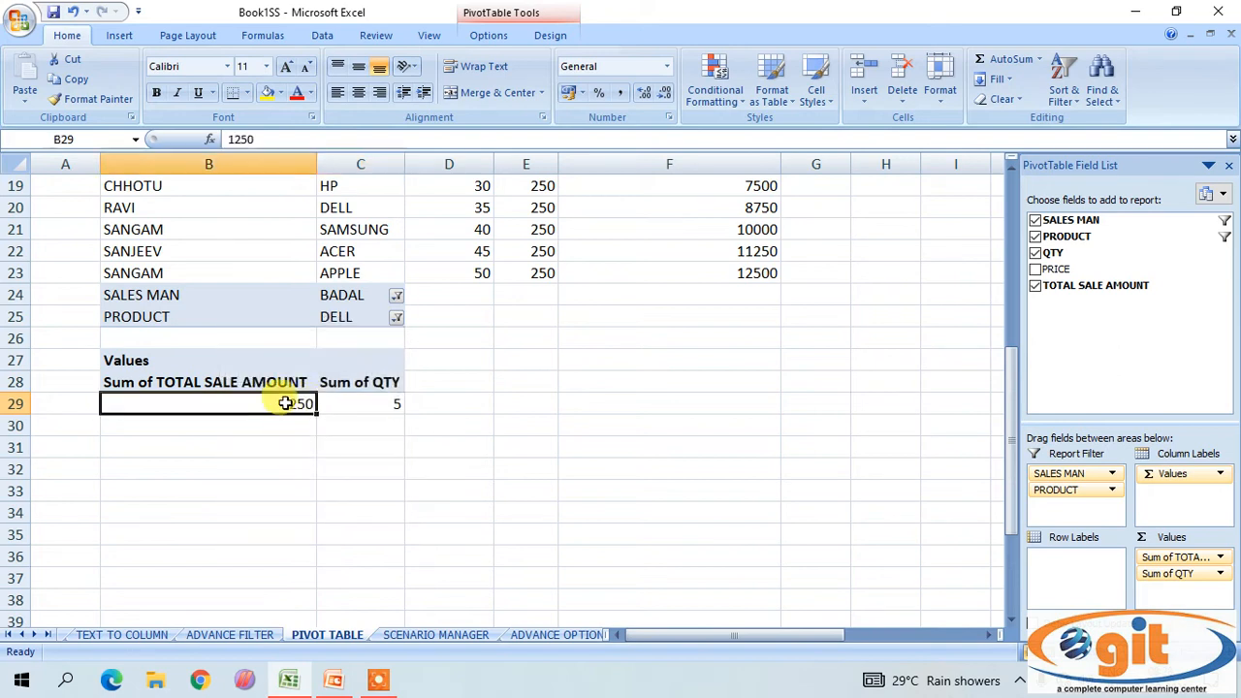
click(374, 413)
click(287, 403)
- Compare the PivotTable's DELL sums with the first salesman's DELL quantity and total sale amount in the sales table
scroll(491, 500, up, 2)
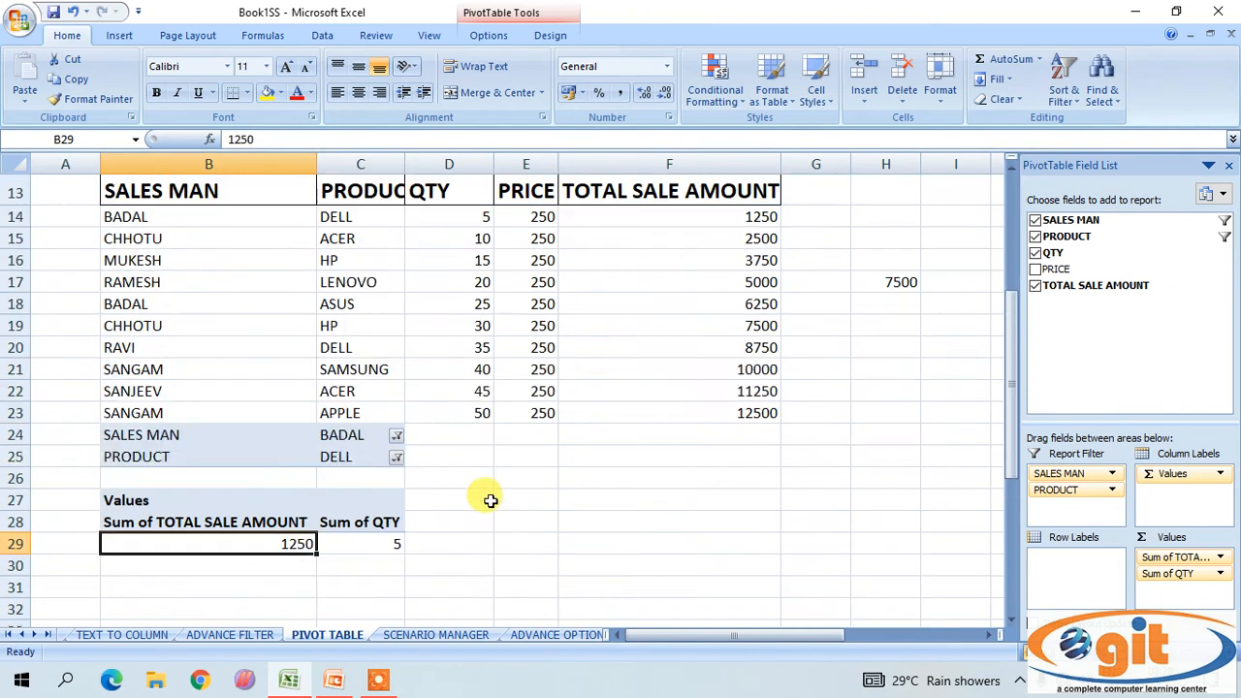
scroll(491, 501, up, 2)
click(334, 282)
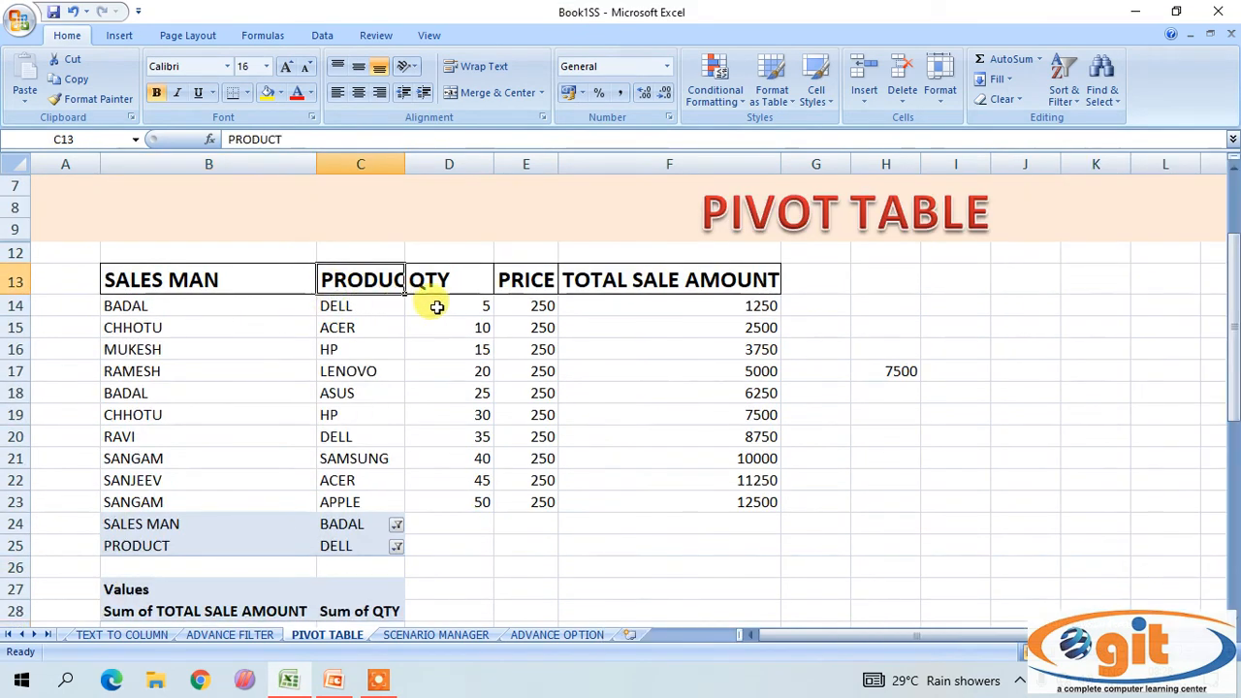
click(375, 302)
click(474, 305)
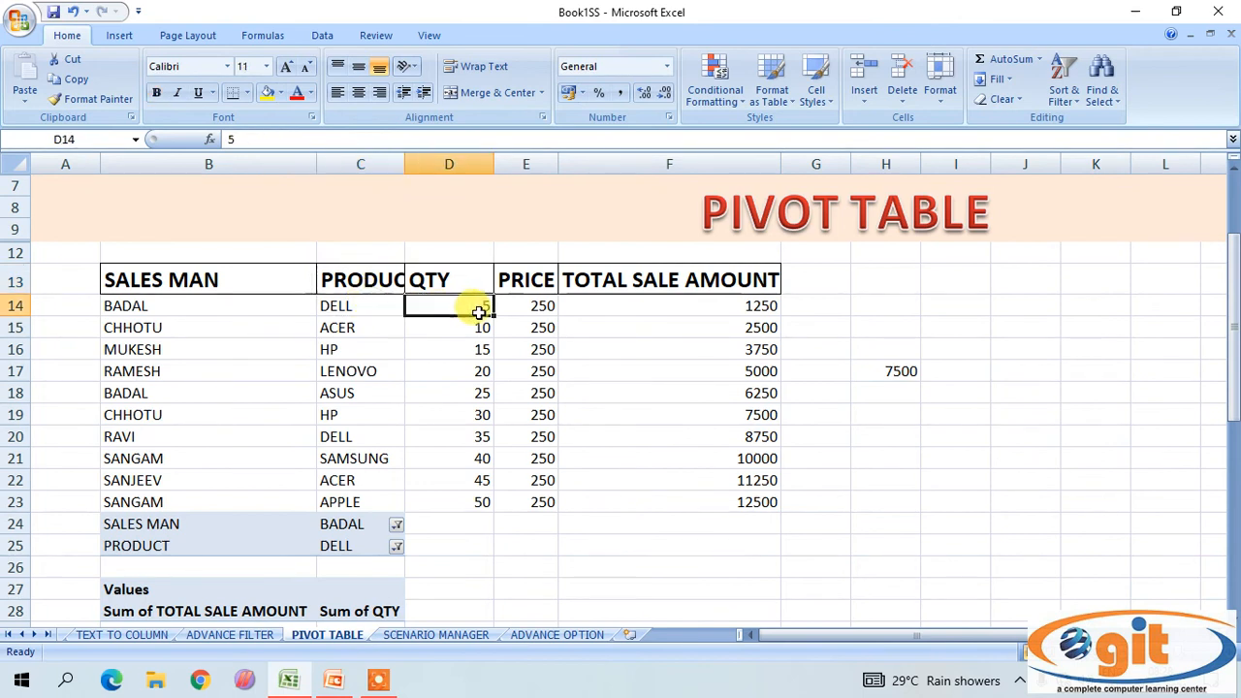
click(669, 304)
scroll(595, 427, down, 6)
scroll(512, 403, up, 1)
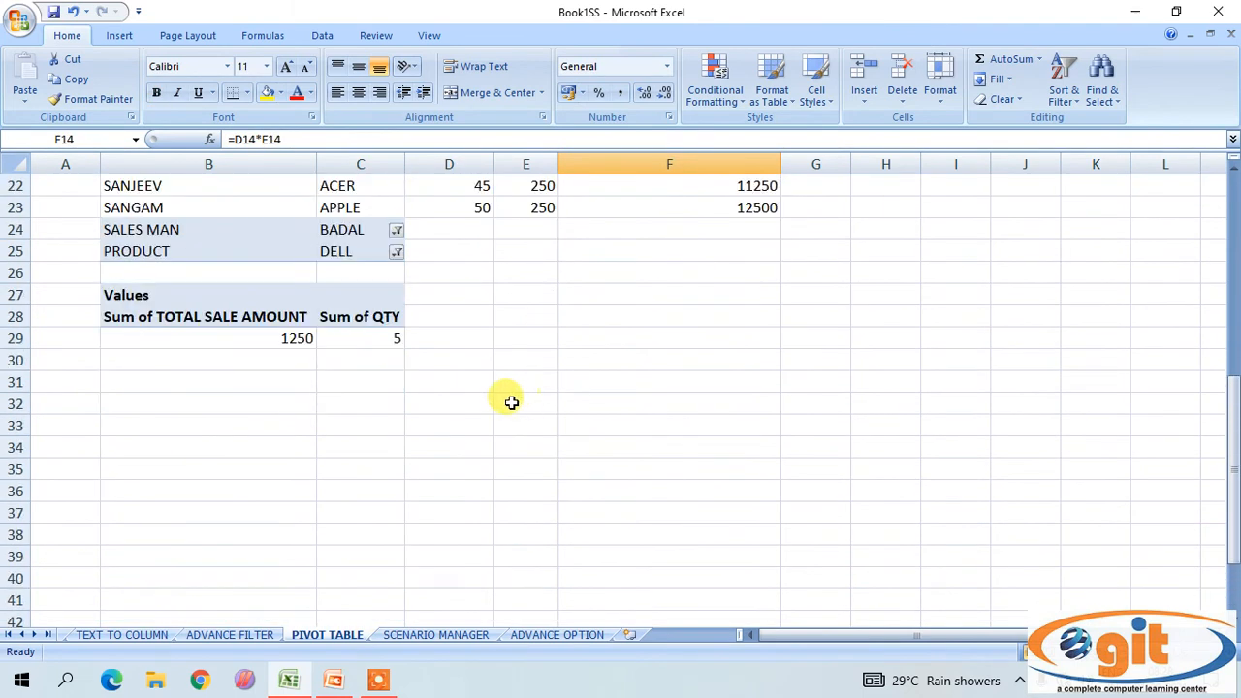
- Change the PivotTable's PRODUCT filter to ASUS only and check the amount and quantity sums
click(397, 251)
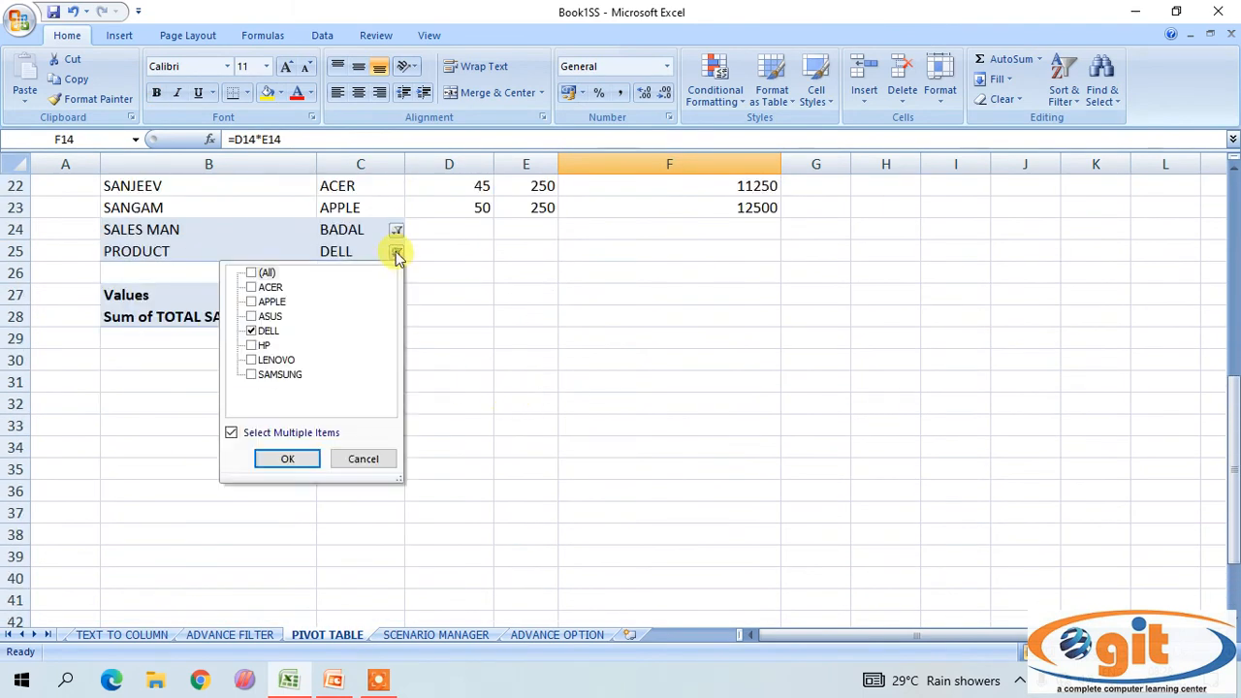
click(251, 274)
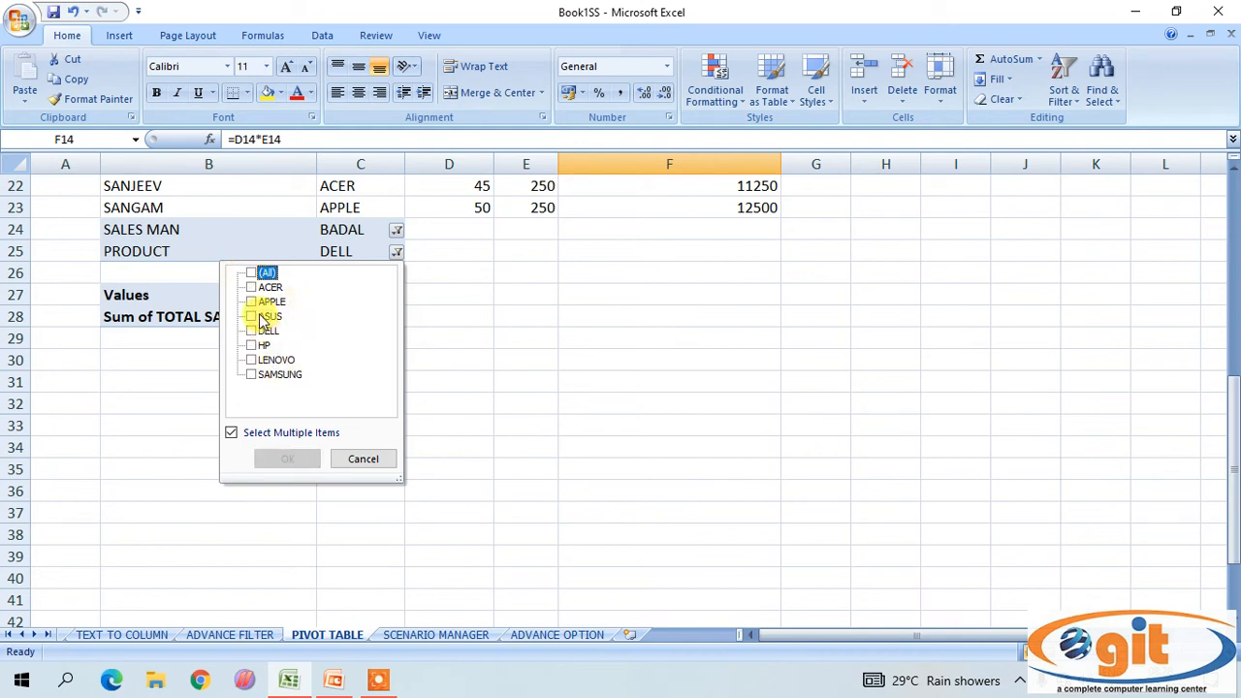
click(252, 317)
click(285, 458)
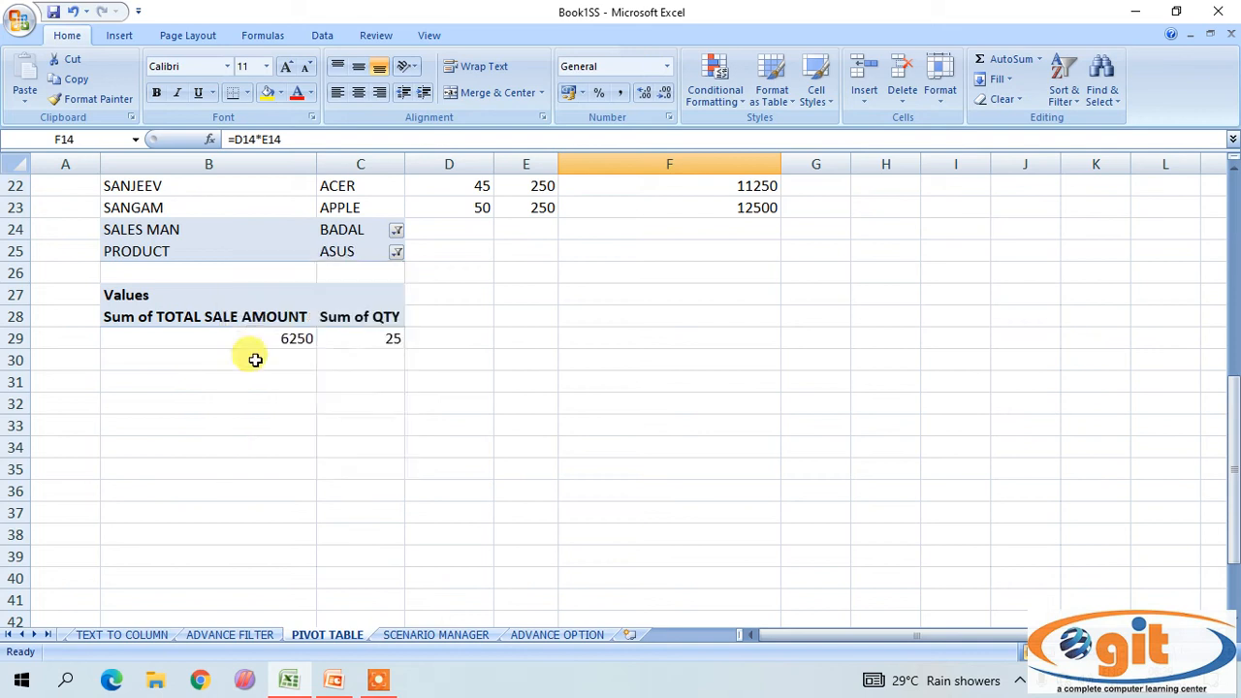
click(222, 339)
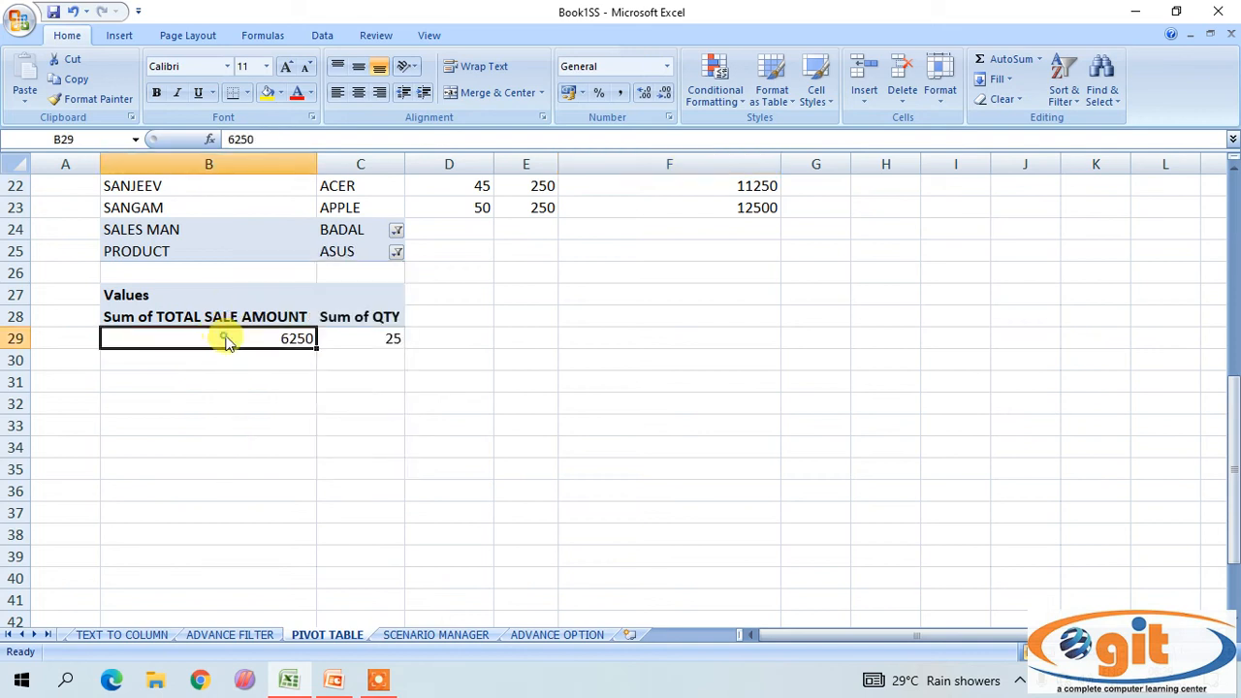
click(371, 339)
- Compare the PivotTable's ASUS sums with the first salesman's ASUS quantity and total sale amount in the sales table
scroll(427, 354, up, 3)
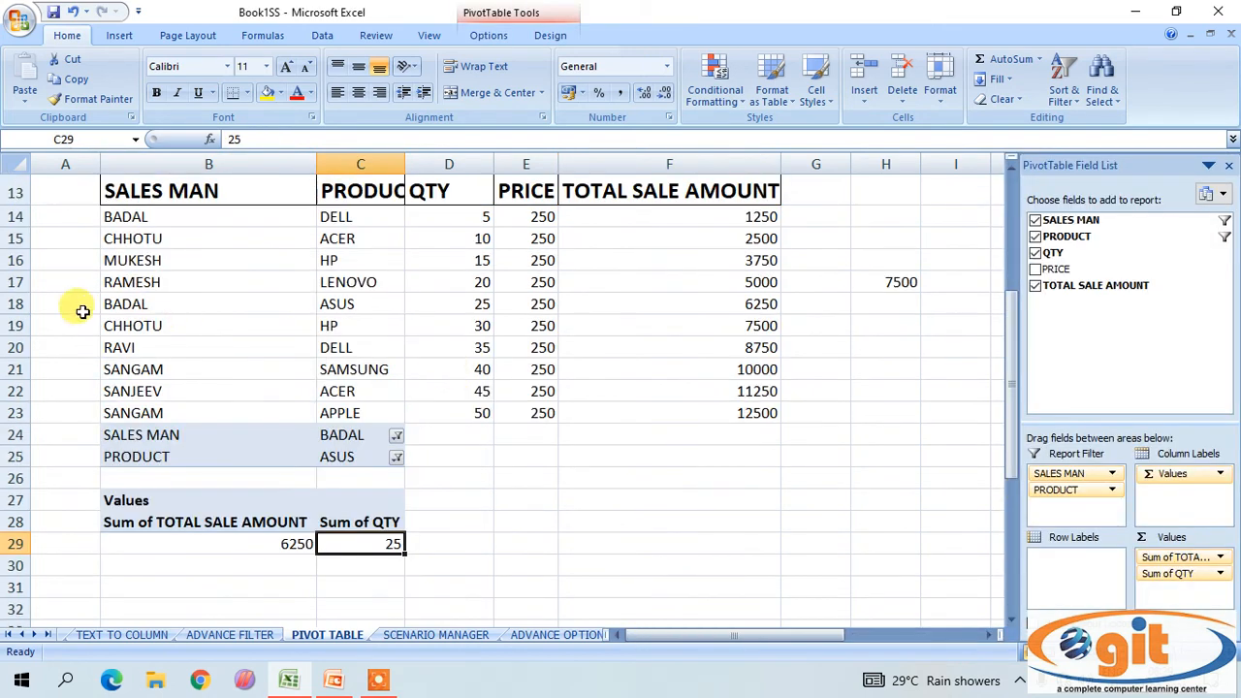
click(126, 307)
click(339, 305)
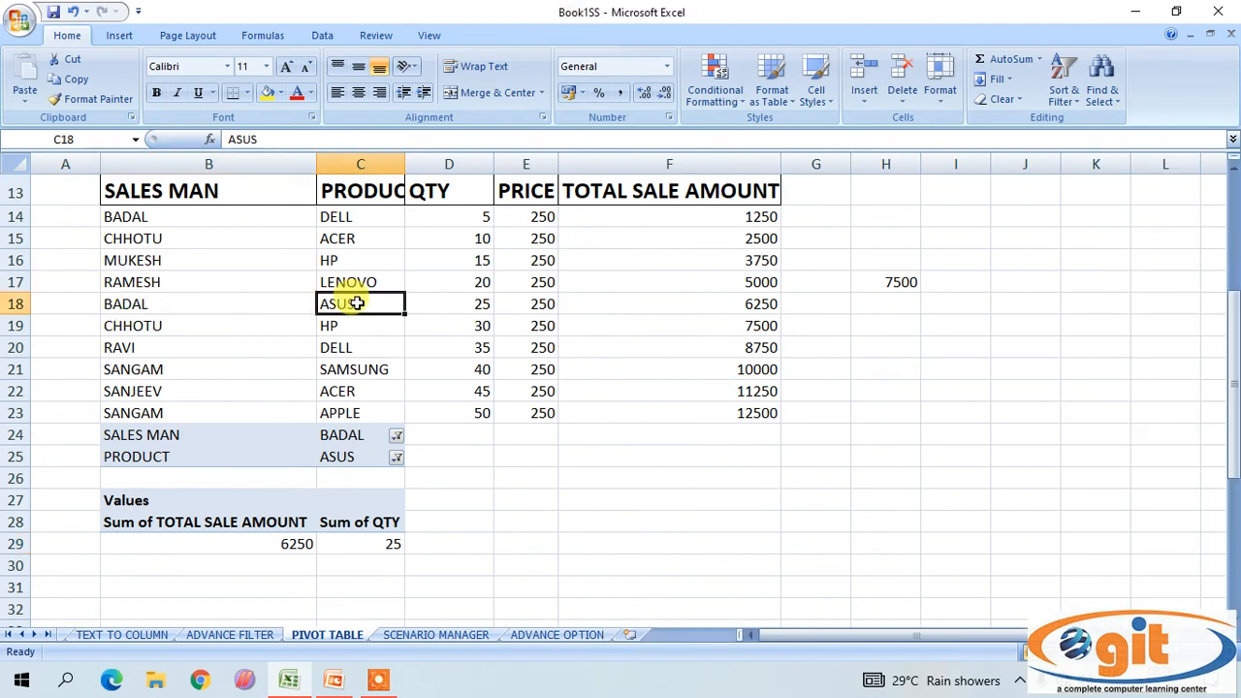
click(447, 306)
click(692, 305)
scroll(610, 410, down, 3)
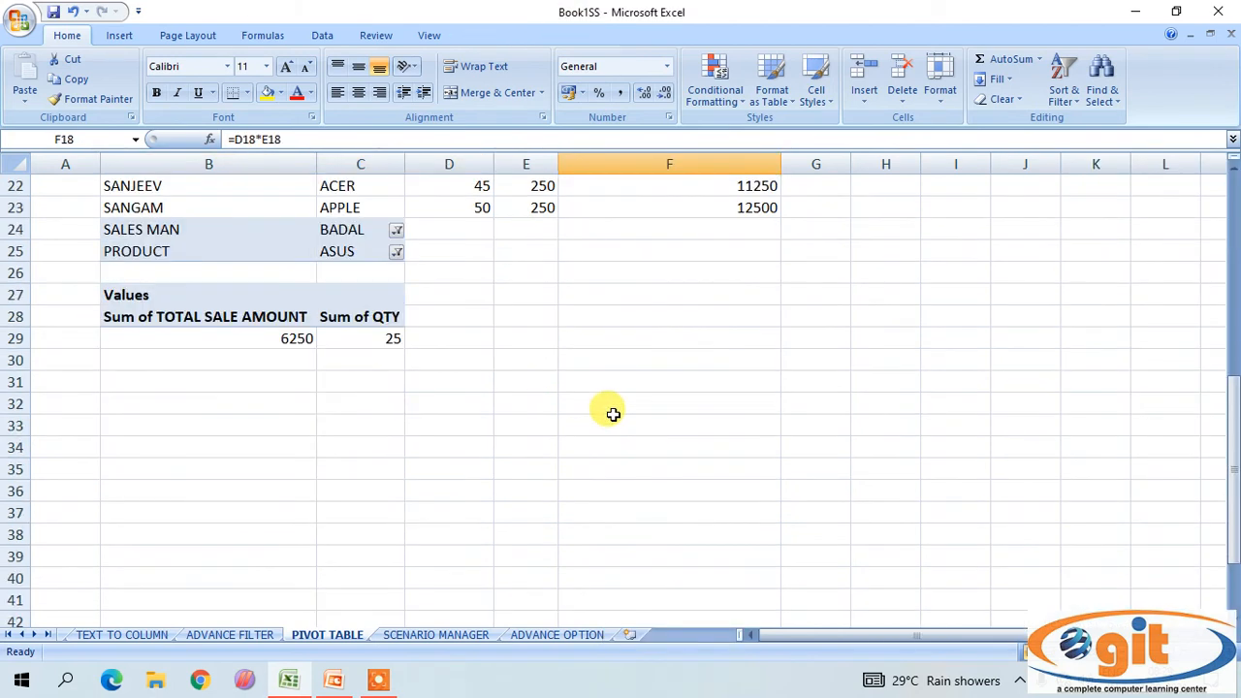
scroll(371, 320, up, 1)
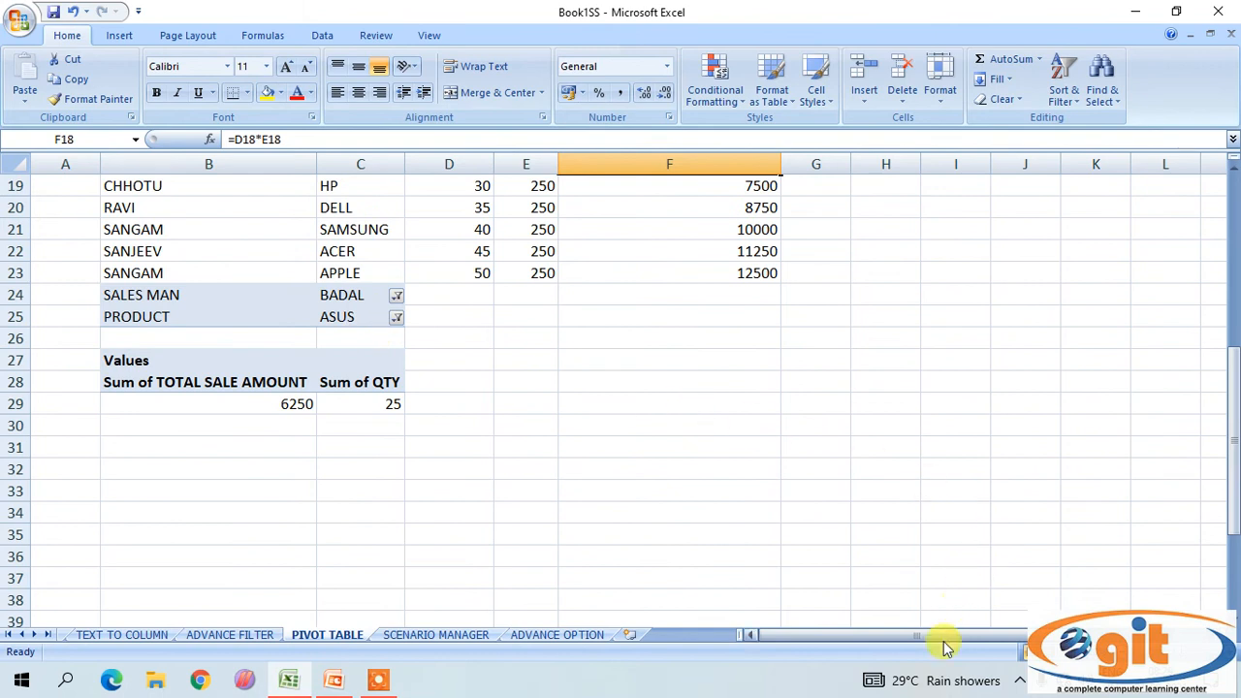
- Move the SALES MAN and PRODUCT fields from the report filter back to the row labels, with PRODUCT below SALES MAN
click(306, 339)
click(291, 293)
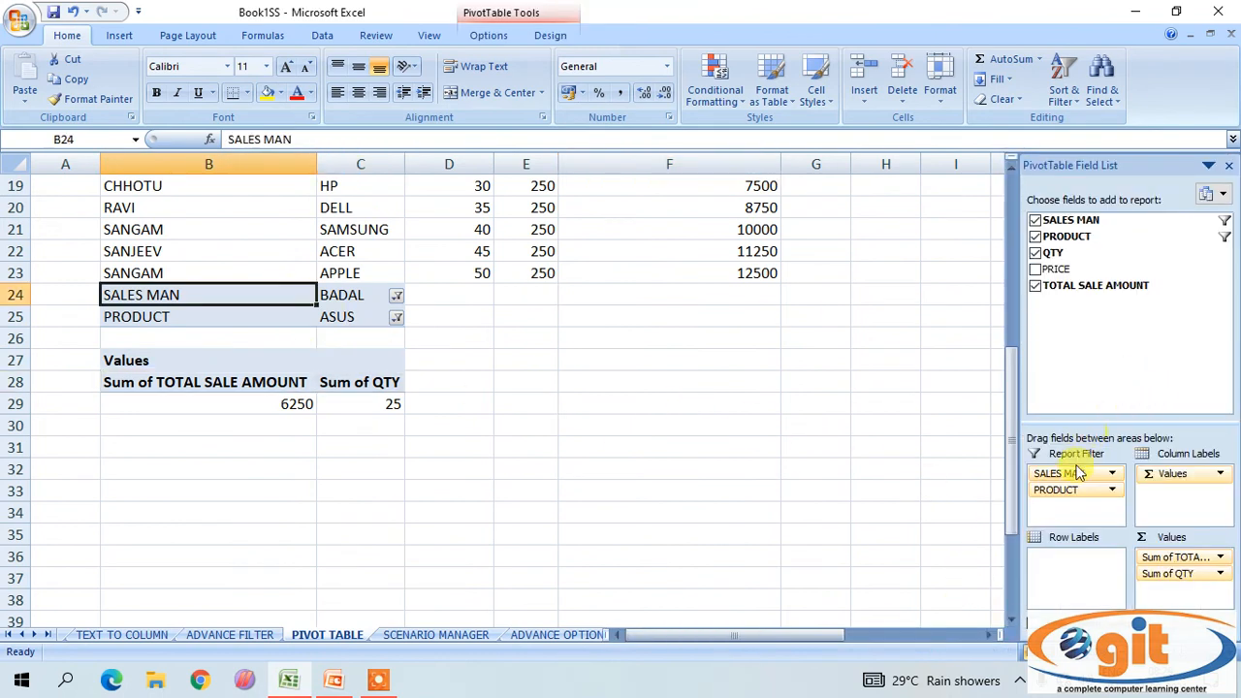
drag(1064, 475, 1064, 562)
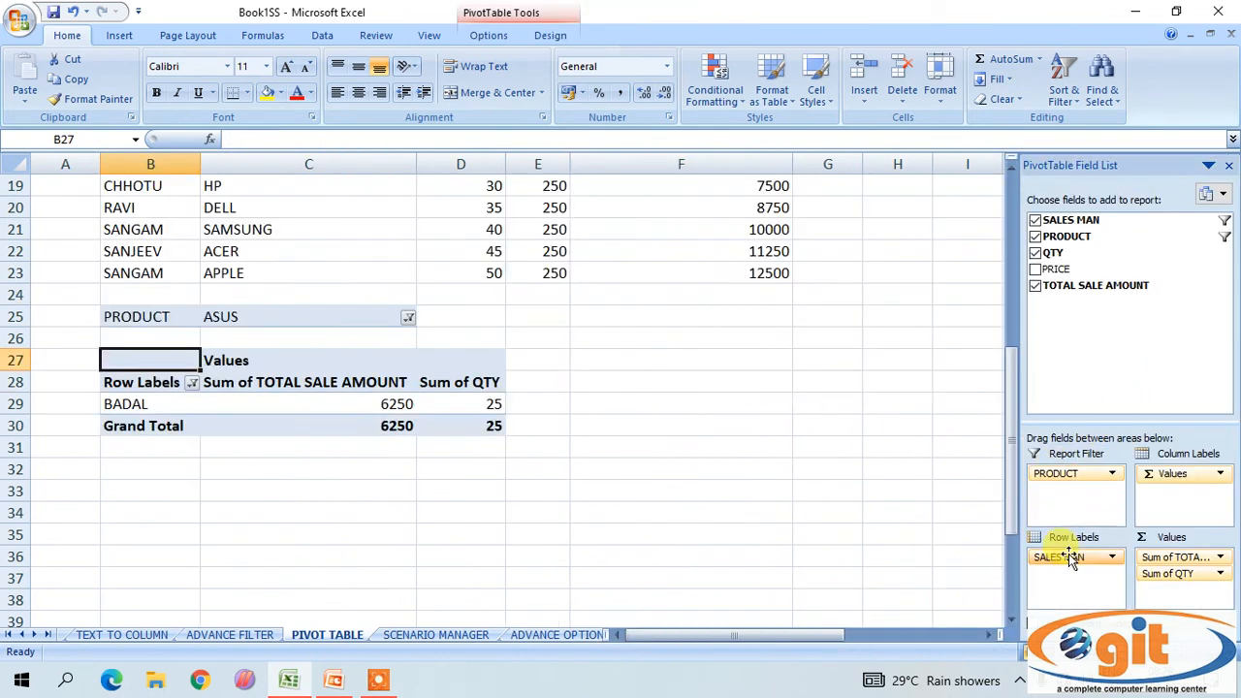
drag(1060, 474, 1063, 576)
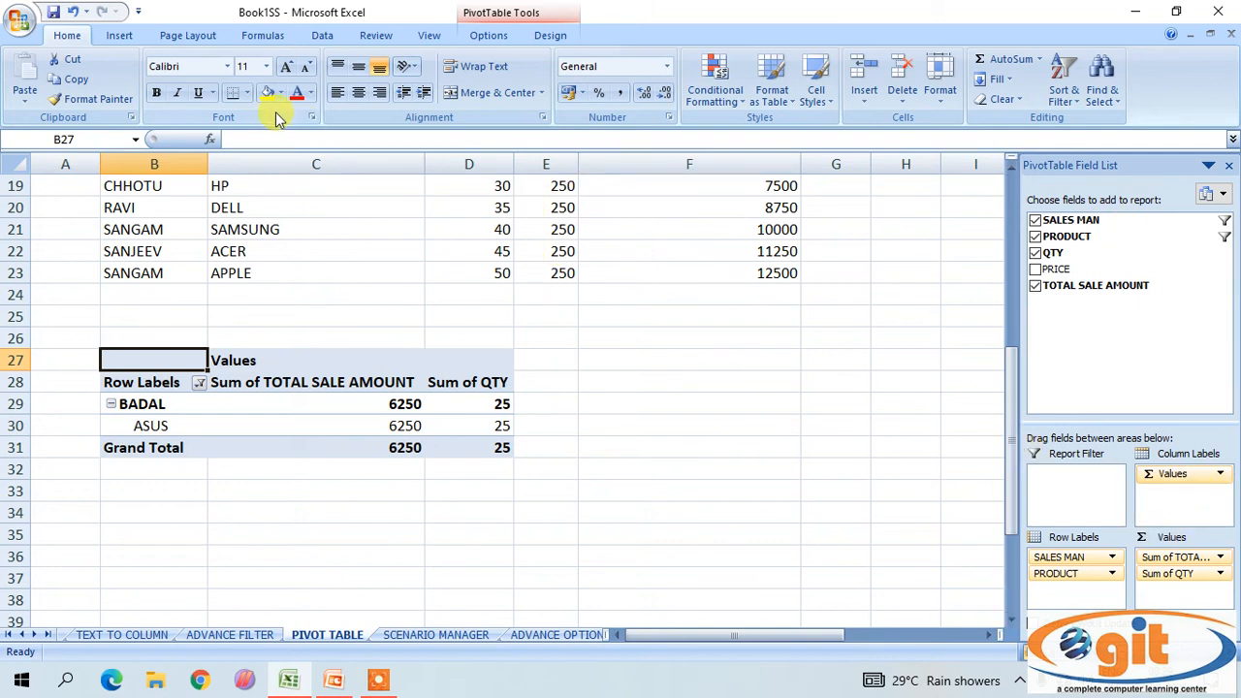
- Select all salesmen in the row labels' SALES MAN filter and check the rows of the PivotTable
click(199, 383)
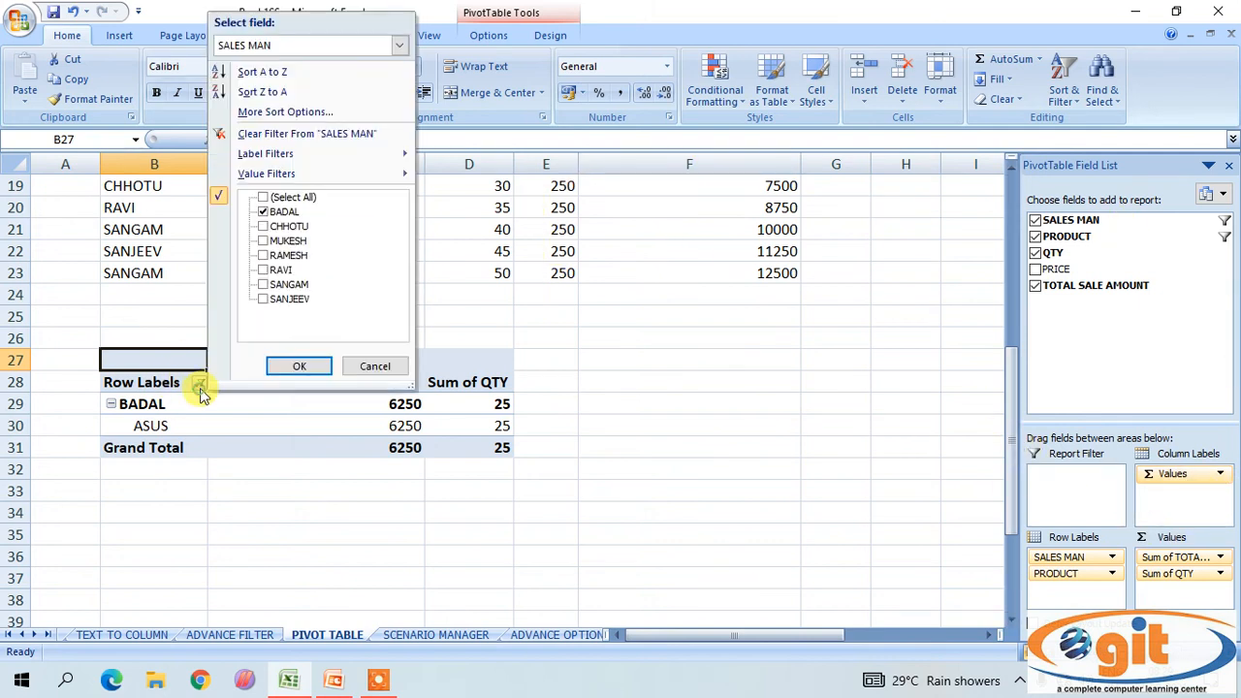
click(263, 198)
click(292, 366)
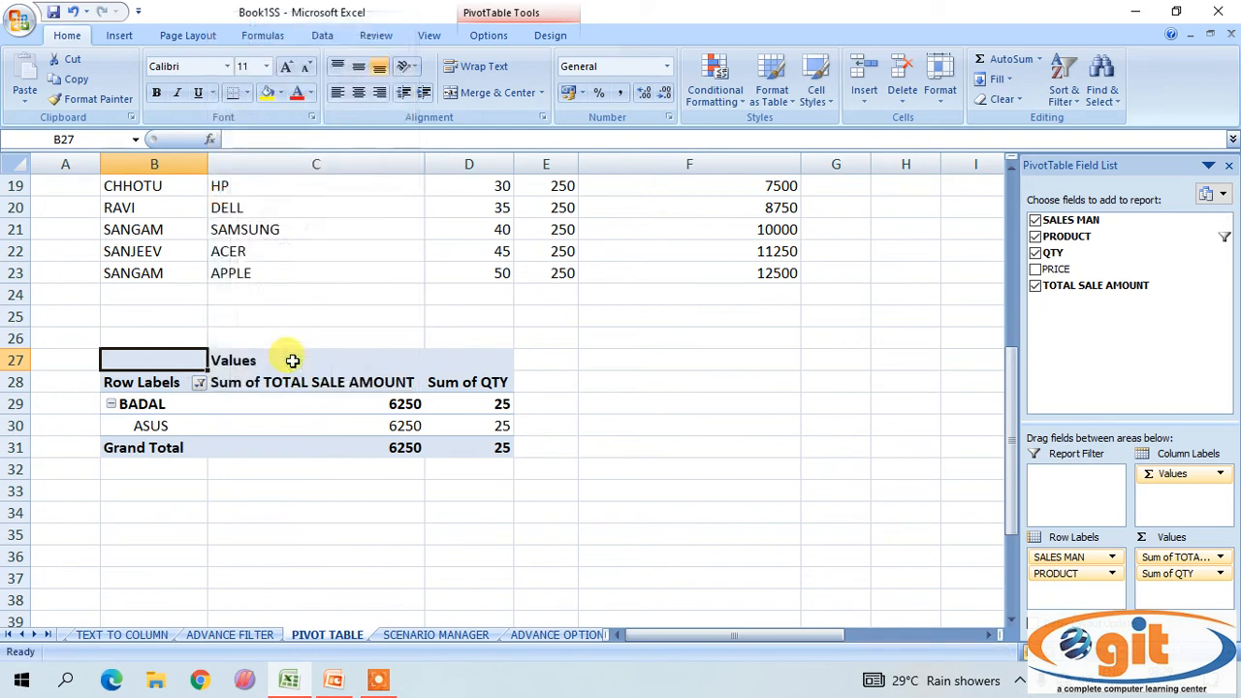
click(199, 383)
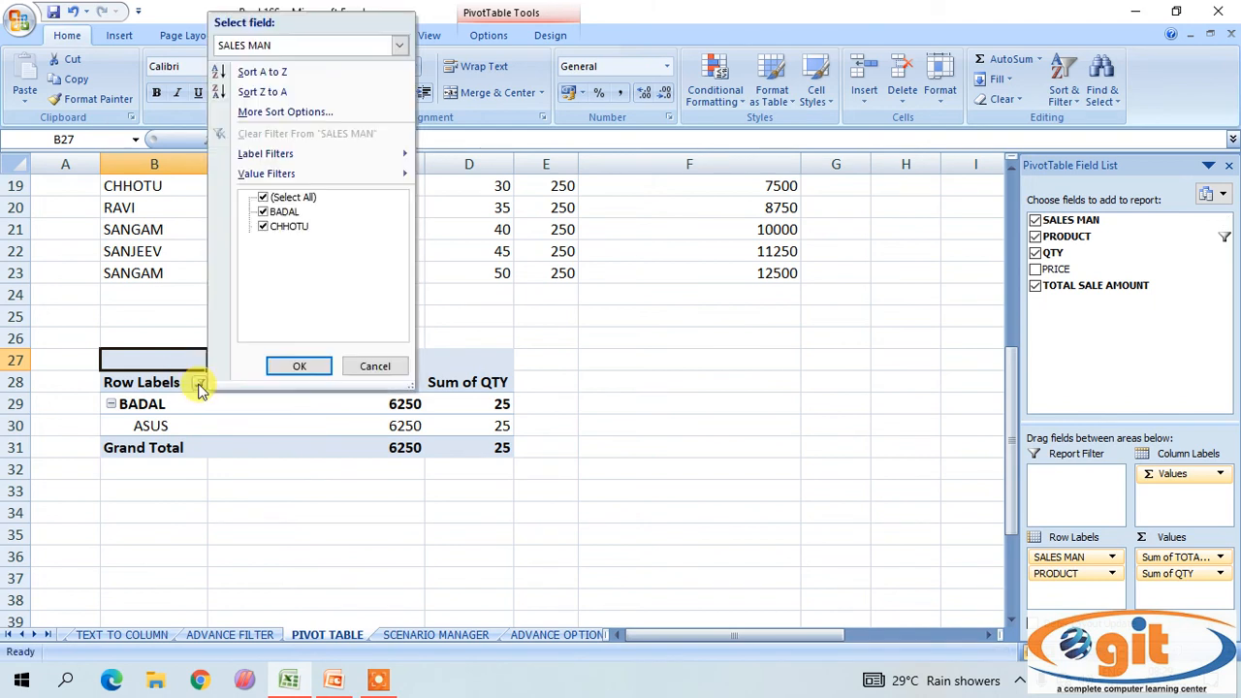
click(291, 368)
click(335, 398)
click(411, 385)
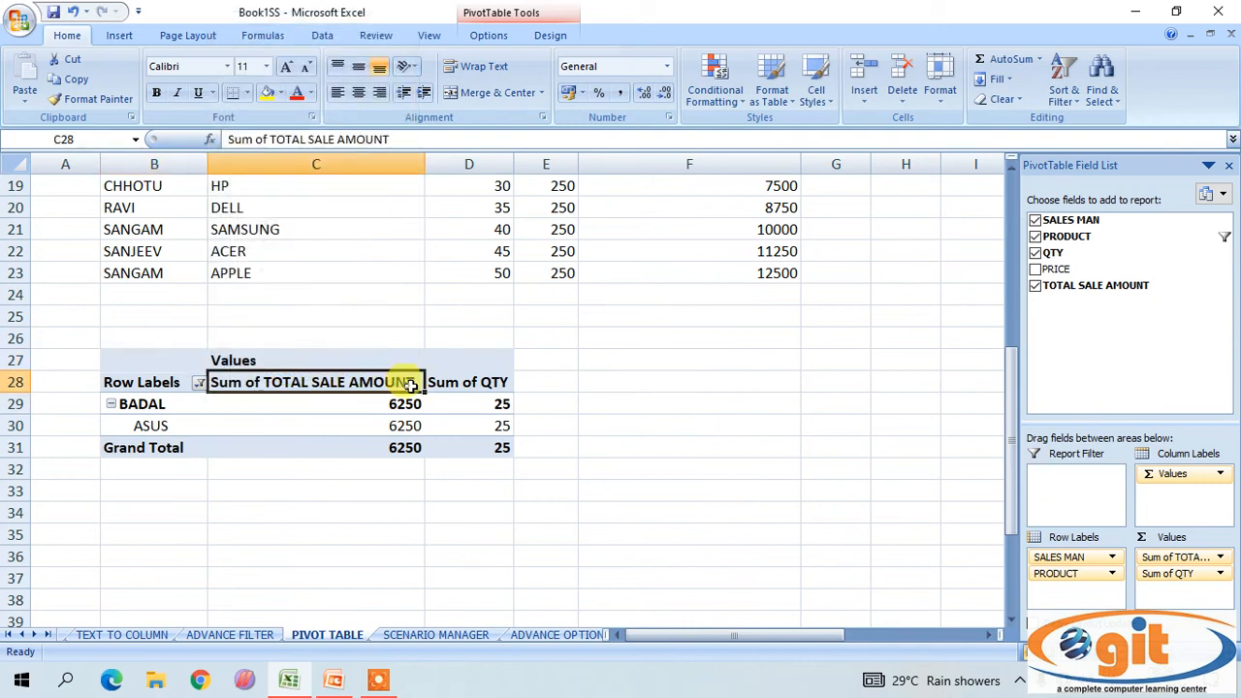
click(669, 384)
click(548, 446)
click(301, 381)
click(228, 400)
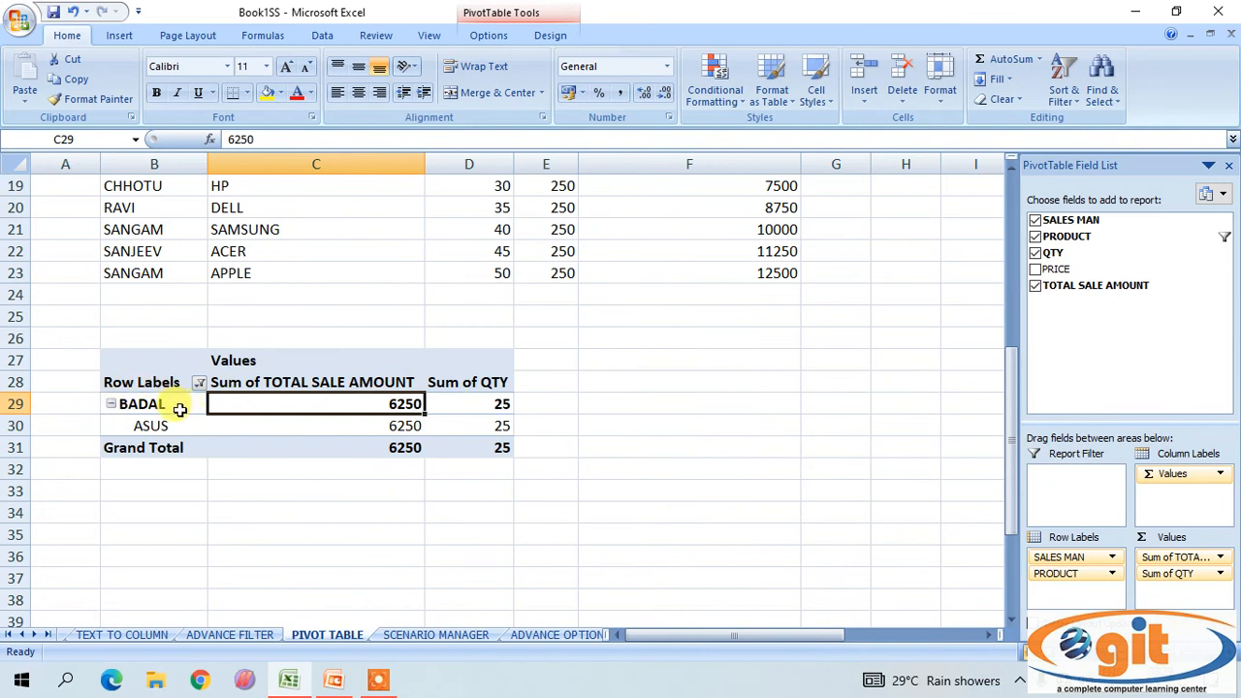
- Select all products in the row labels' PRODUCT filter and review the sums per salesman and product
click(198, 384)
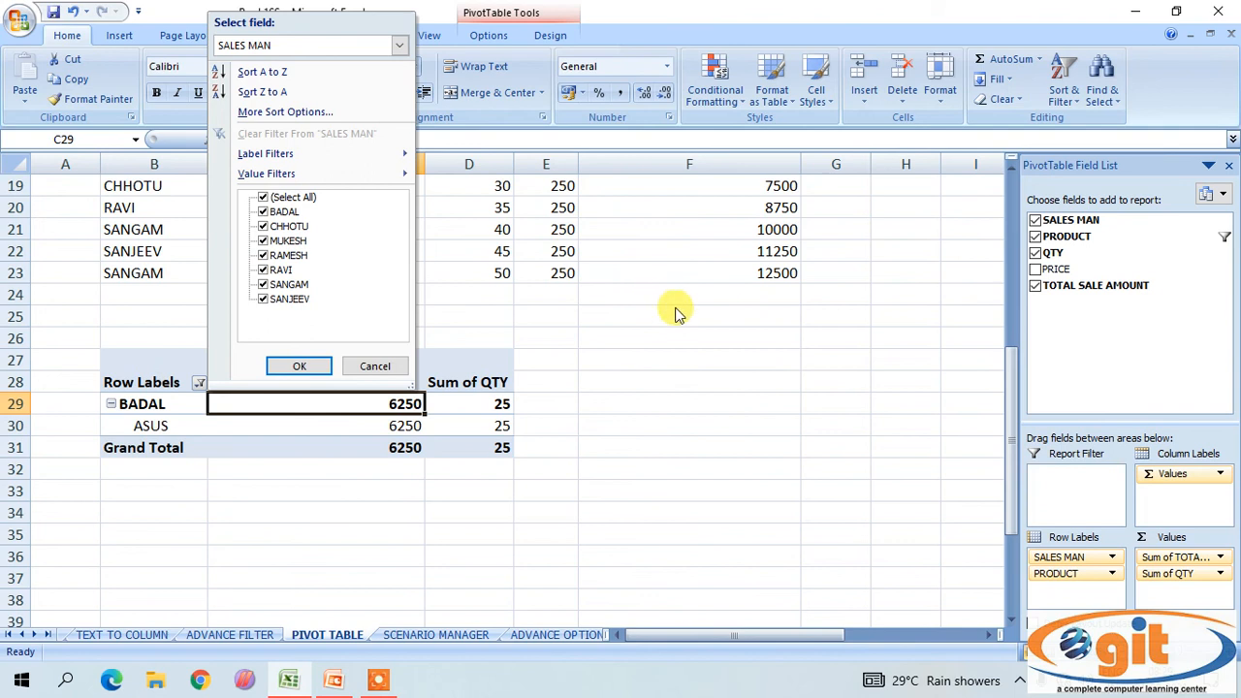
click(402, 45)
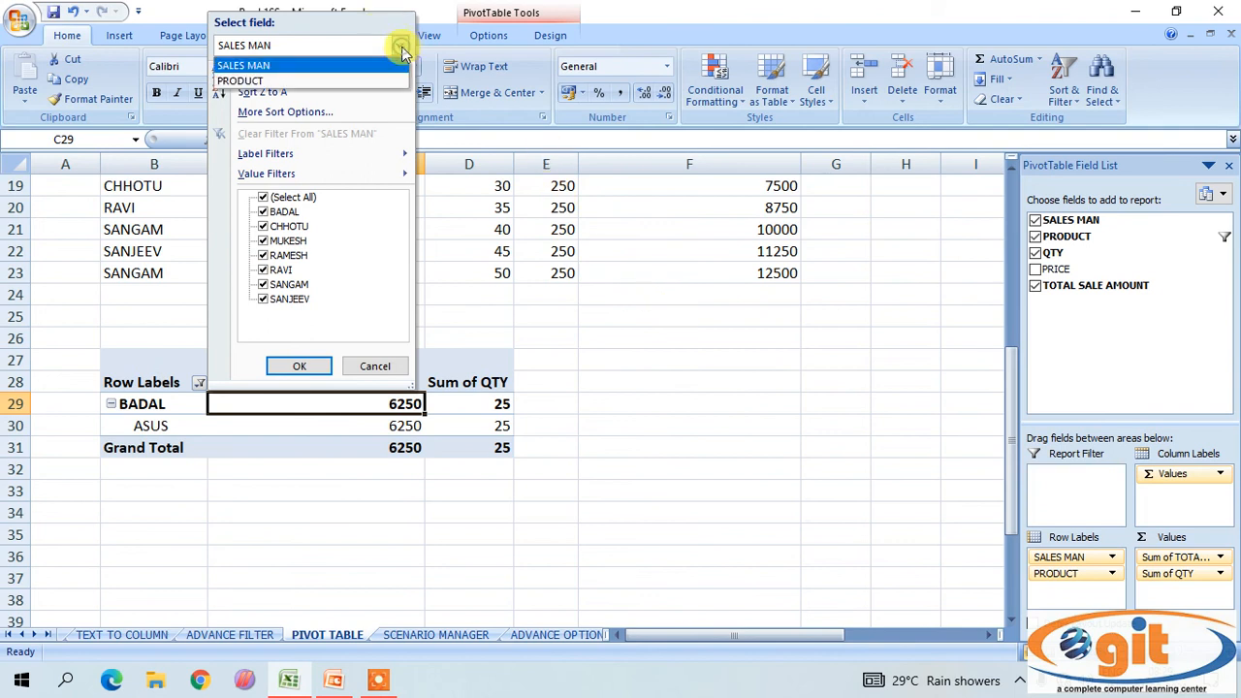
click(251, 78)
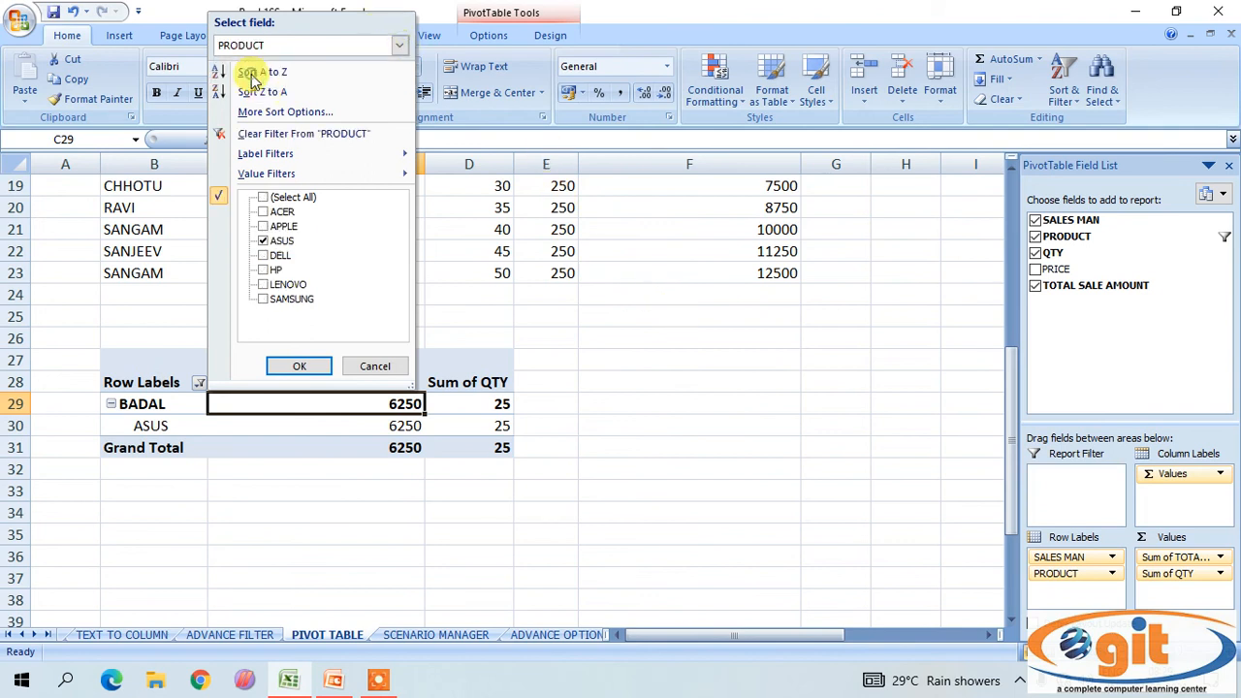
click(263, 197)
click(312, 372)
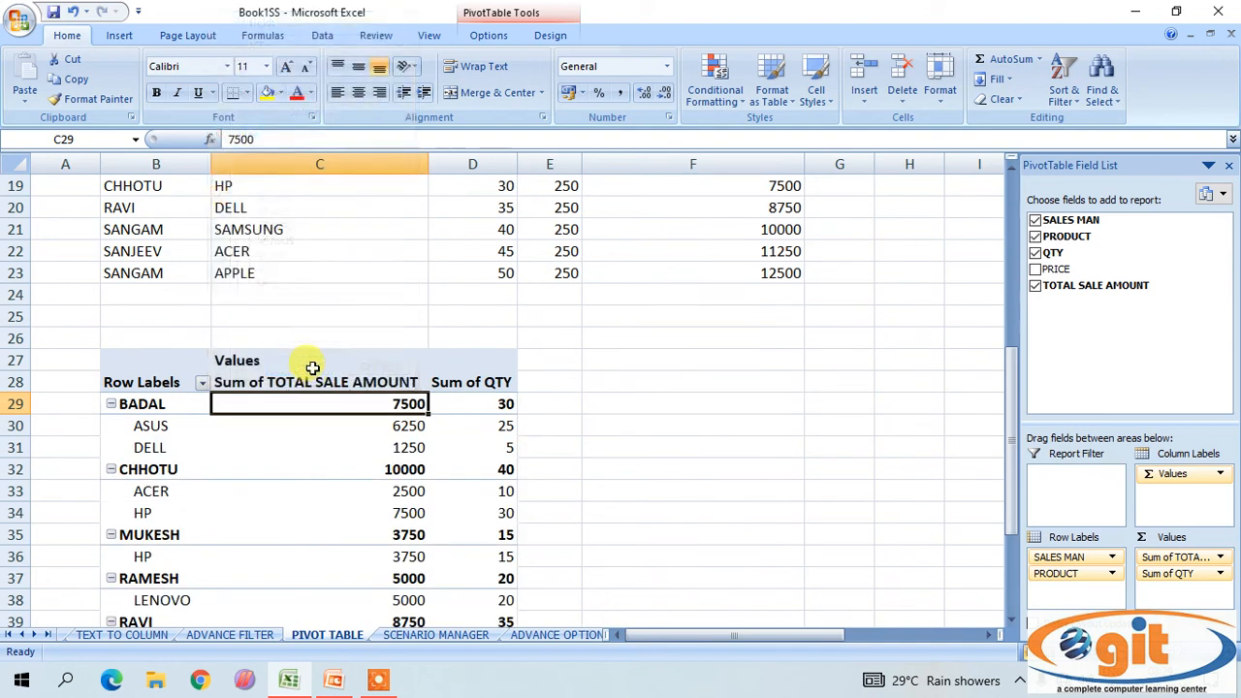
scroll(637, 448, down, 2)
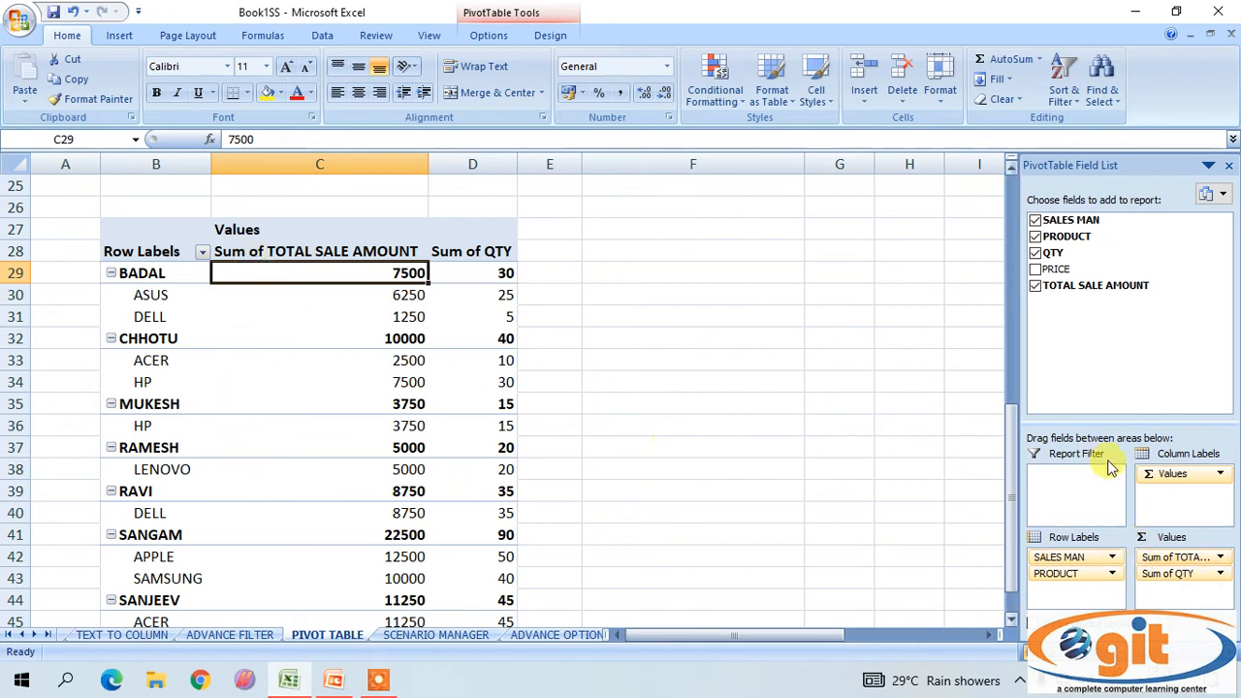
- Try SALES MAN as column labels, and settle on PRODUCT in the column labels with SALES MAN in the row labels
drag(1070, 560, 1169, 496)
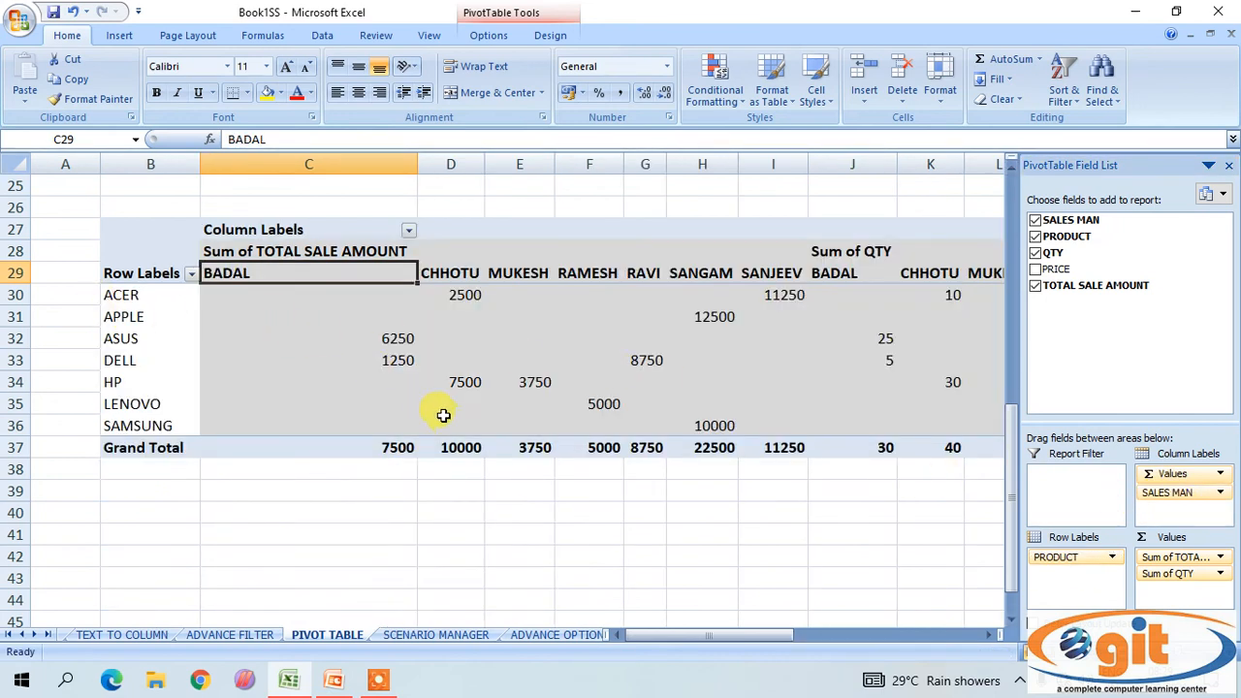
mouse_move(1169, 493)
mouse_down()
mouse_move(1061, 572)
mouse_move(1066, 582)
mouse_move(1074, 553)
mouse_move(1169, 516)
mouse_move(1173, 499)
mouse_up()
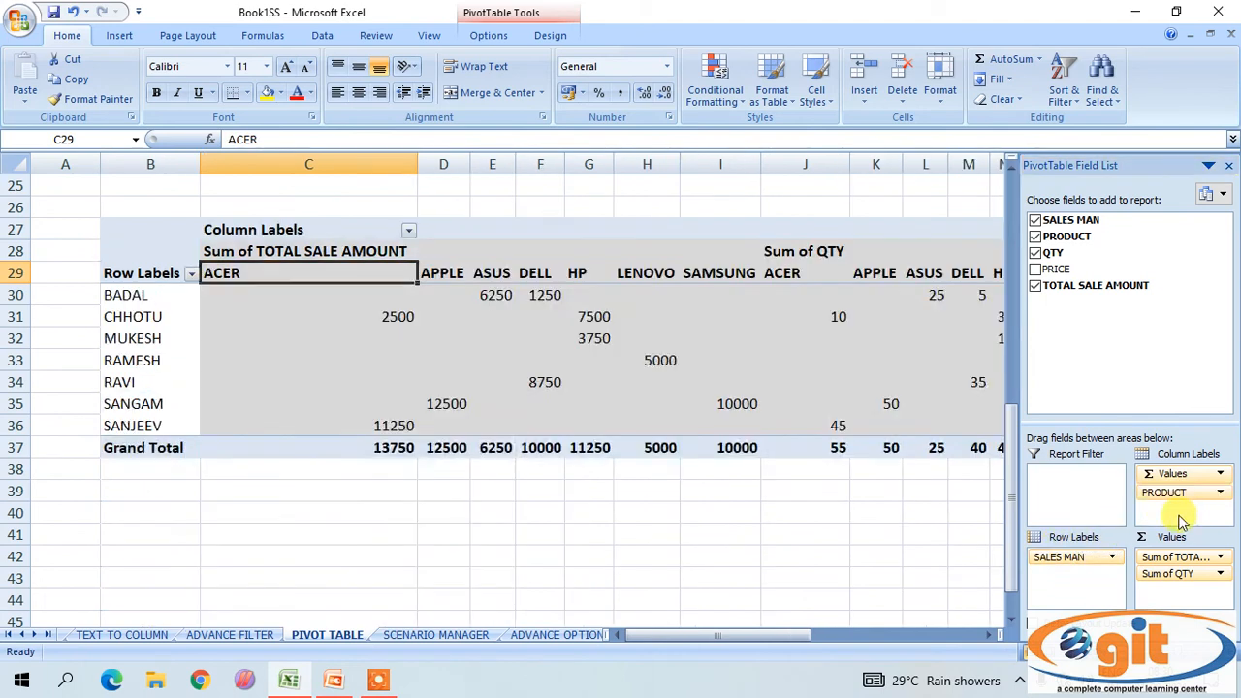
- Examine the first salesman's sale amounts and quantities across the product columns of the PivotTable
click(411, 339)
click(126, 295)
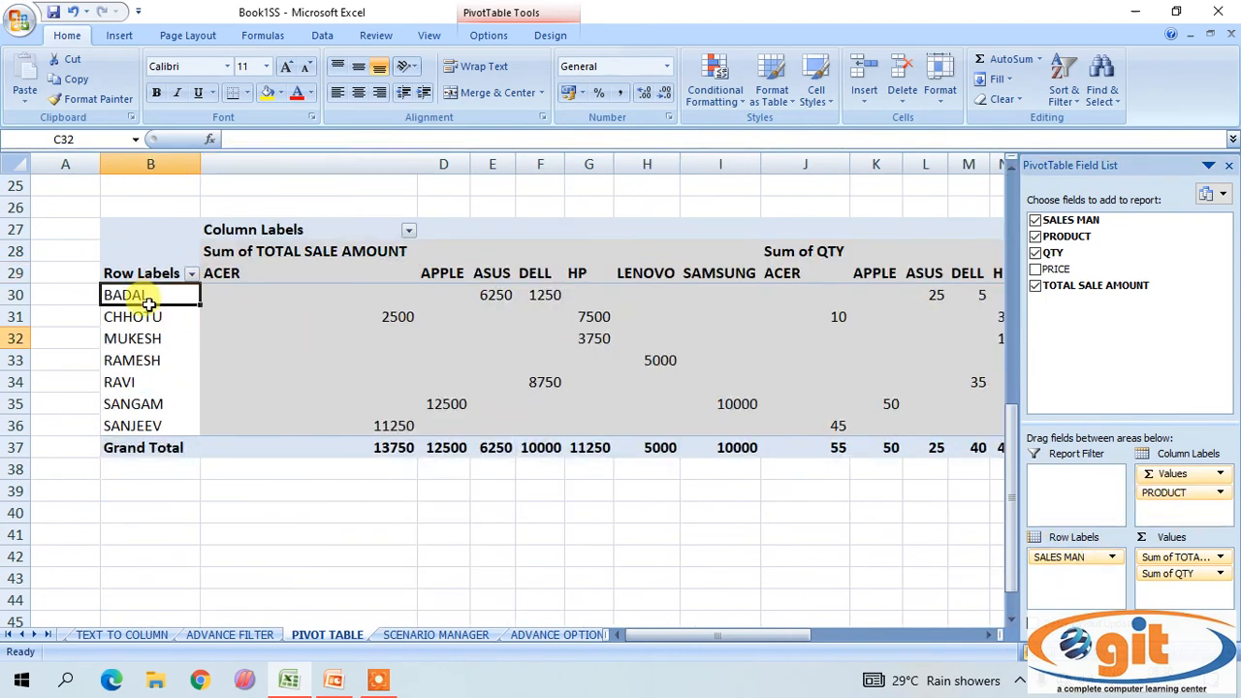
click(404, 317)
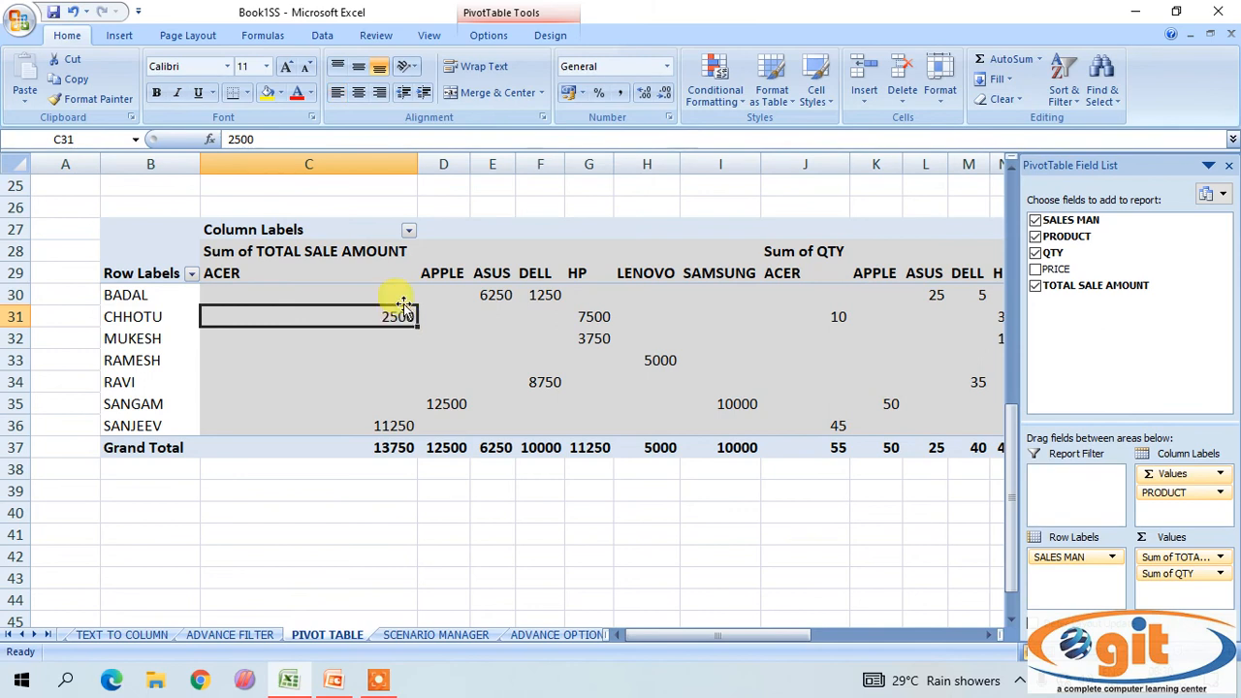
click(502, 295)
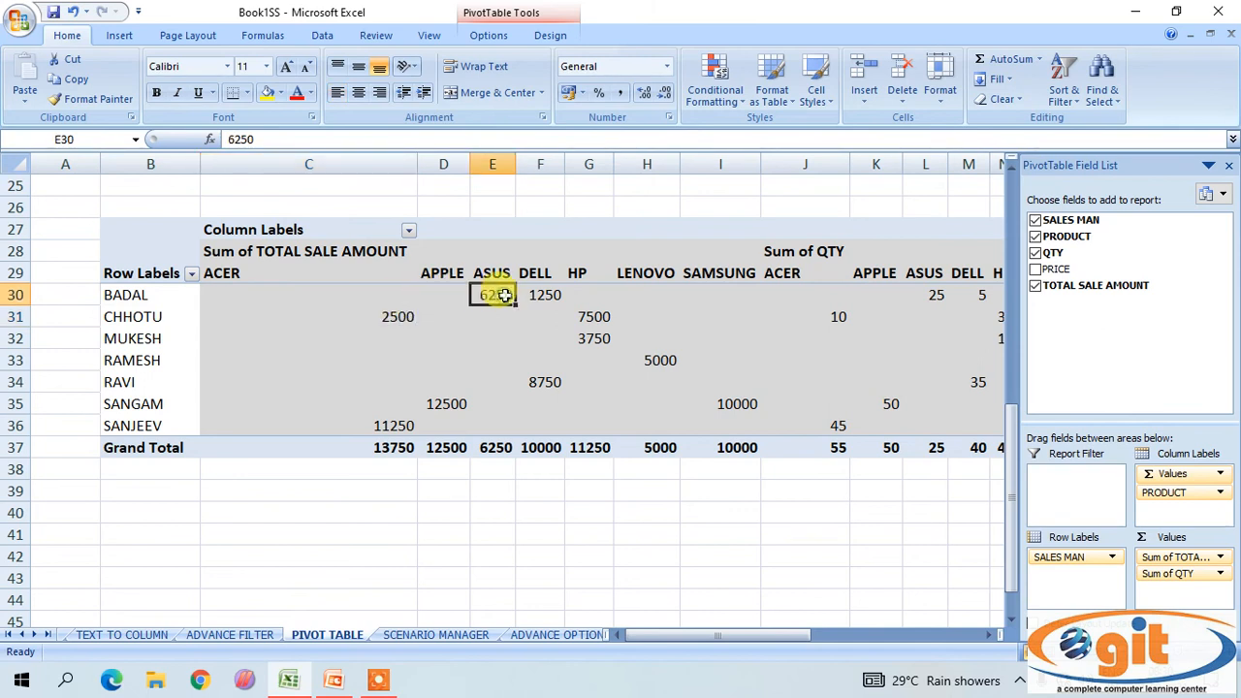
click(139, 276)
click(139, 297)
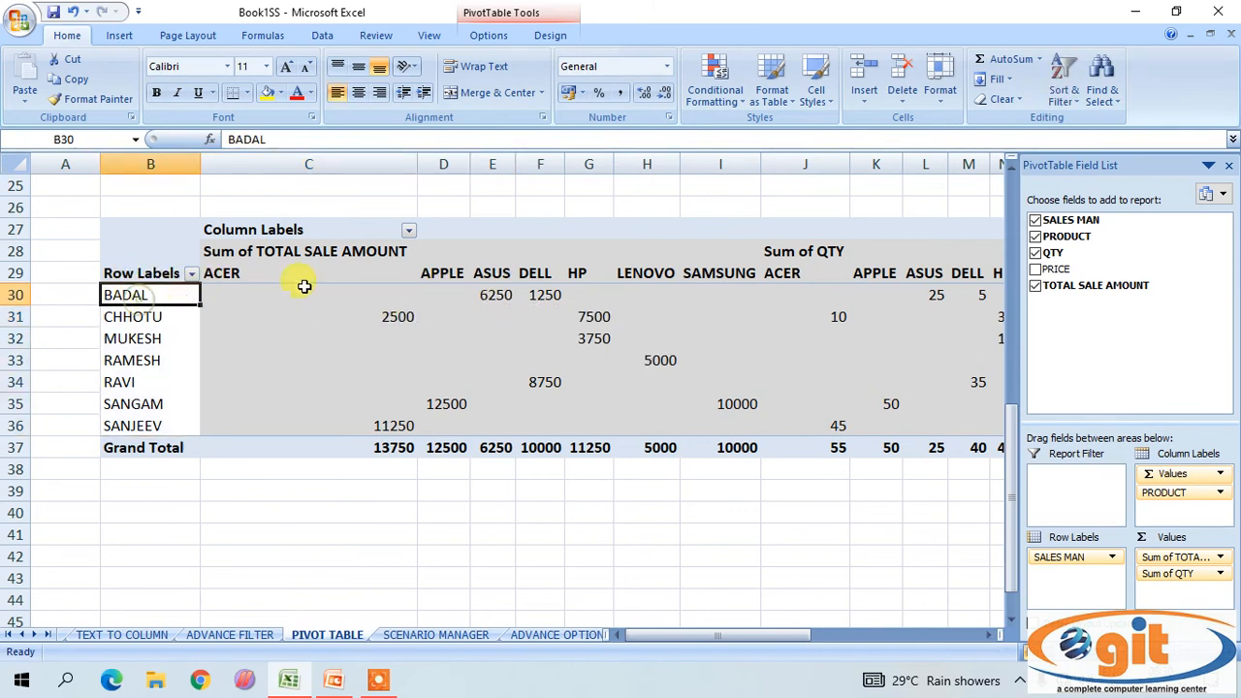
click(492, 293)
click(557, 299)
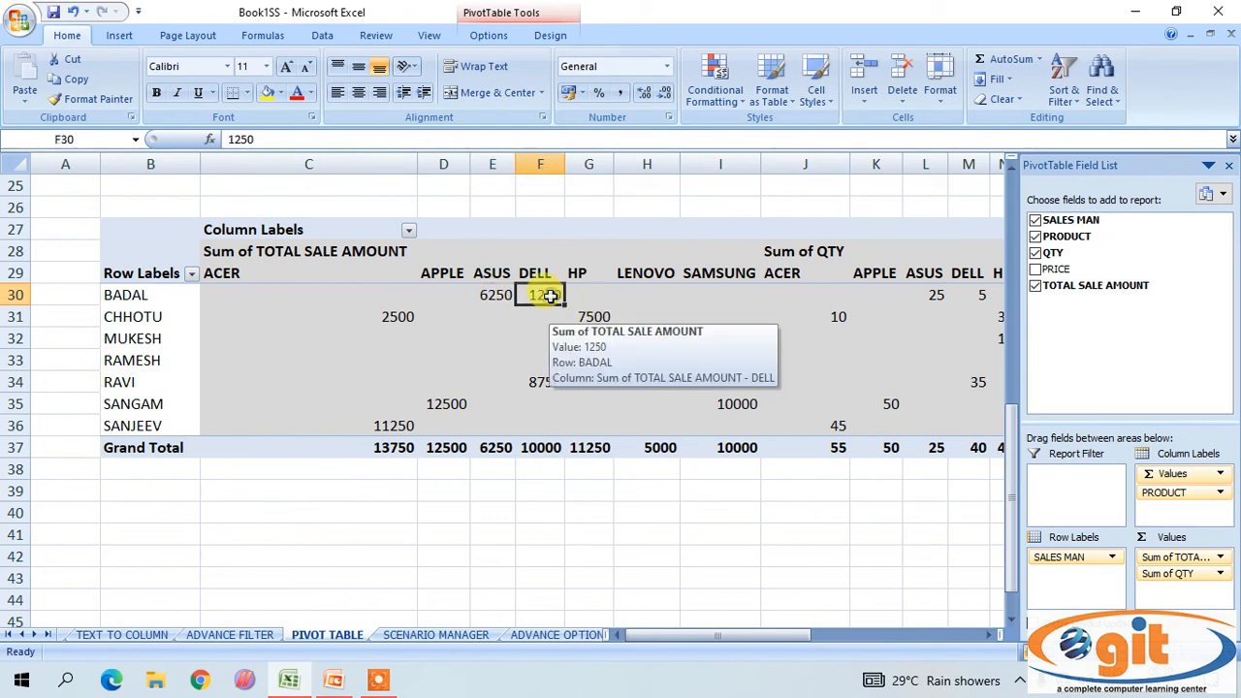
click(937, 292)
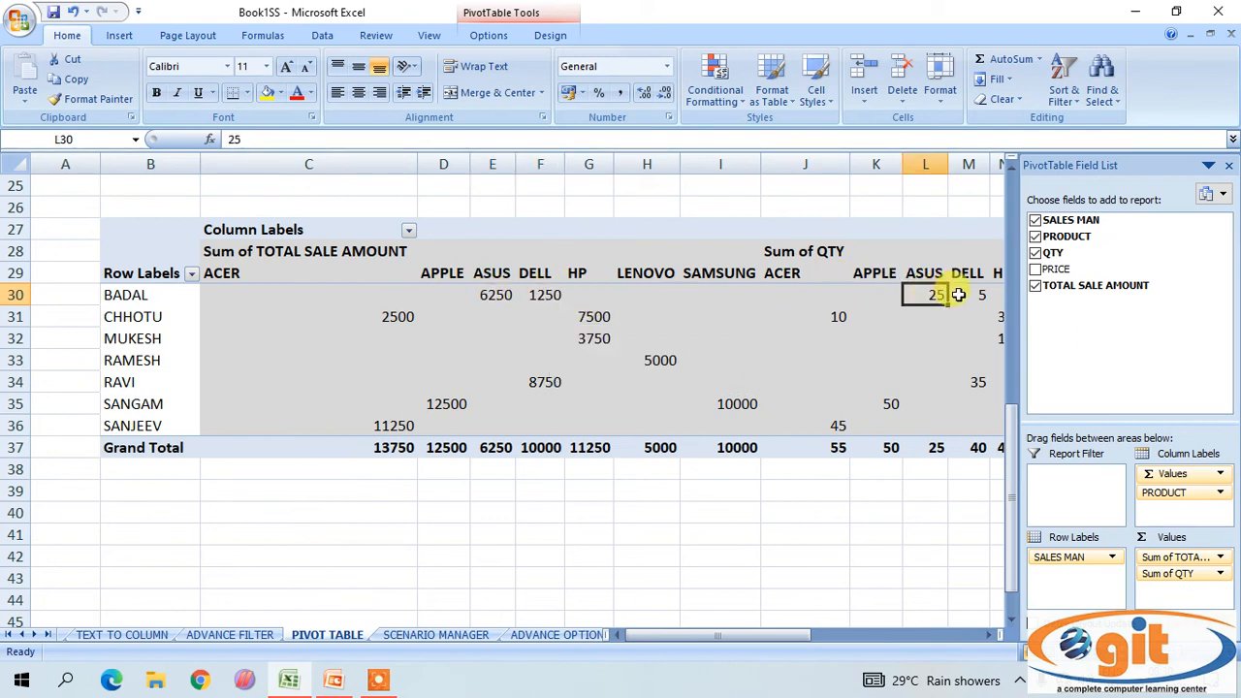
- Check the remaining salesmen's sale amounts and quantities across the product columns, and compare them with the source table
click(960, 293)
click(179, 312)
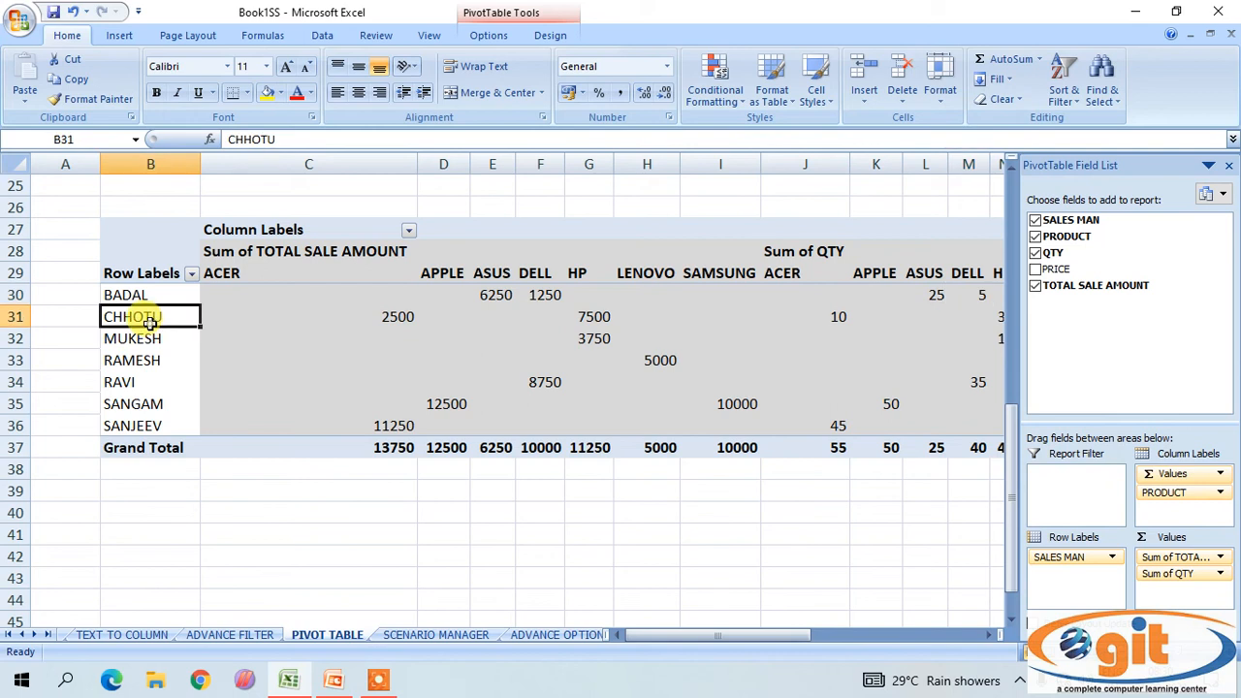
click(391, 316)
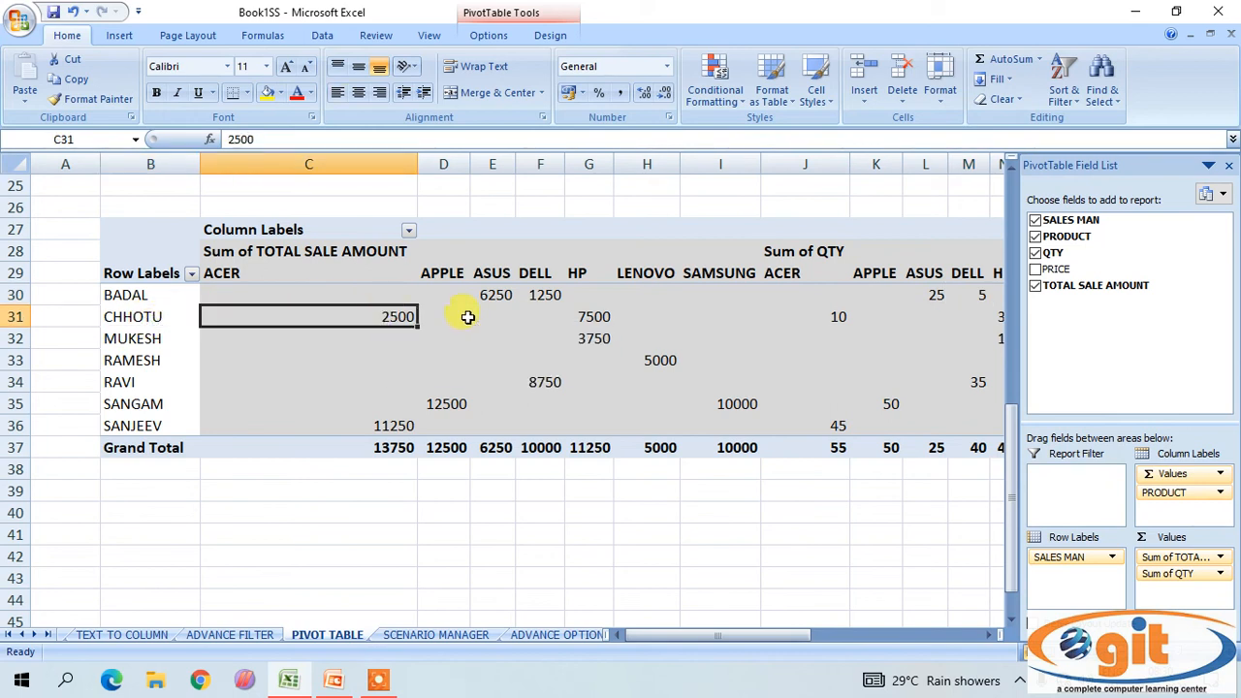
click(602, 315)
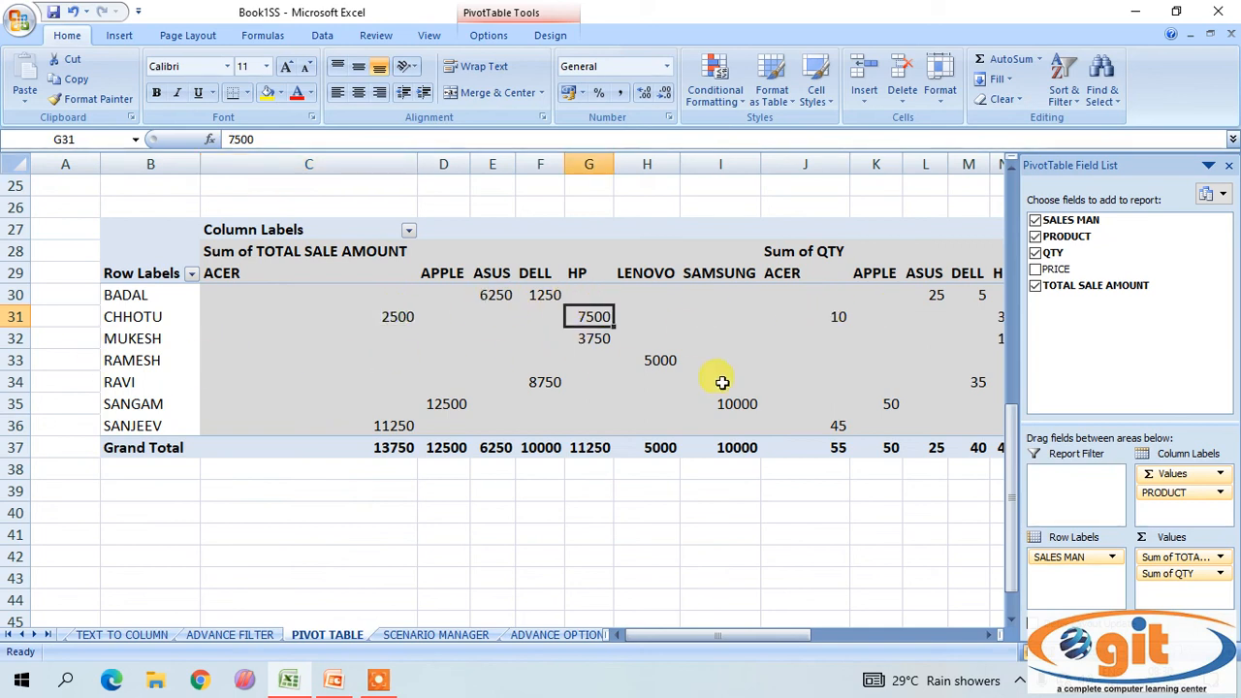
click(401, 423)
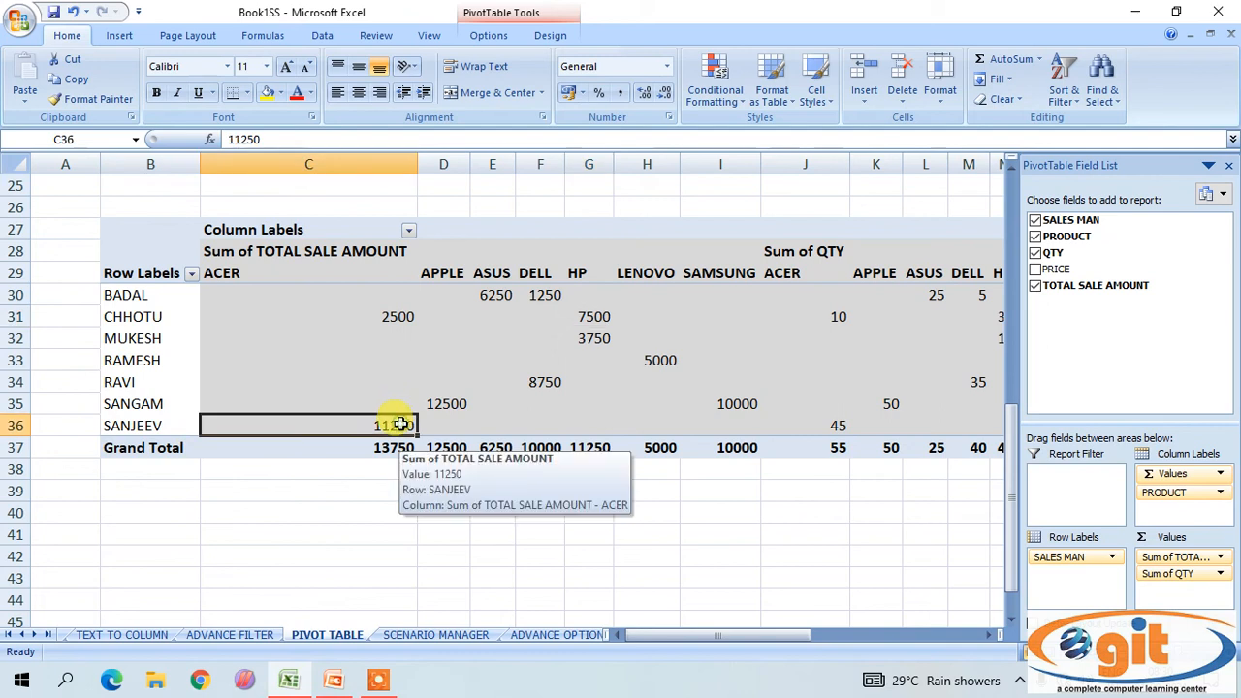
click(843, 424)
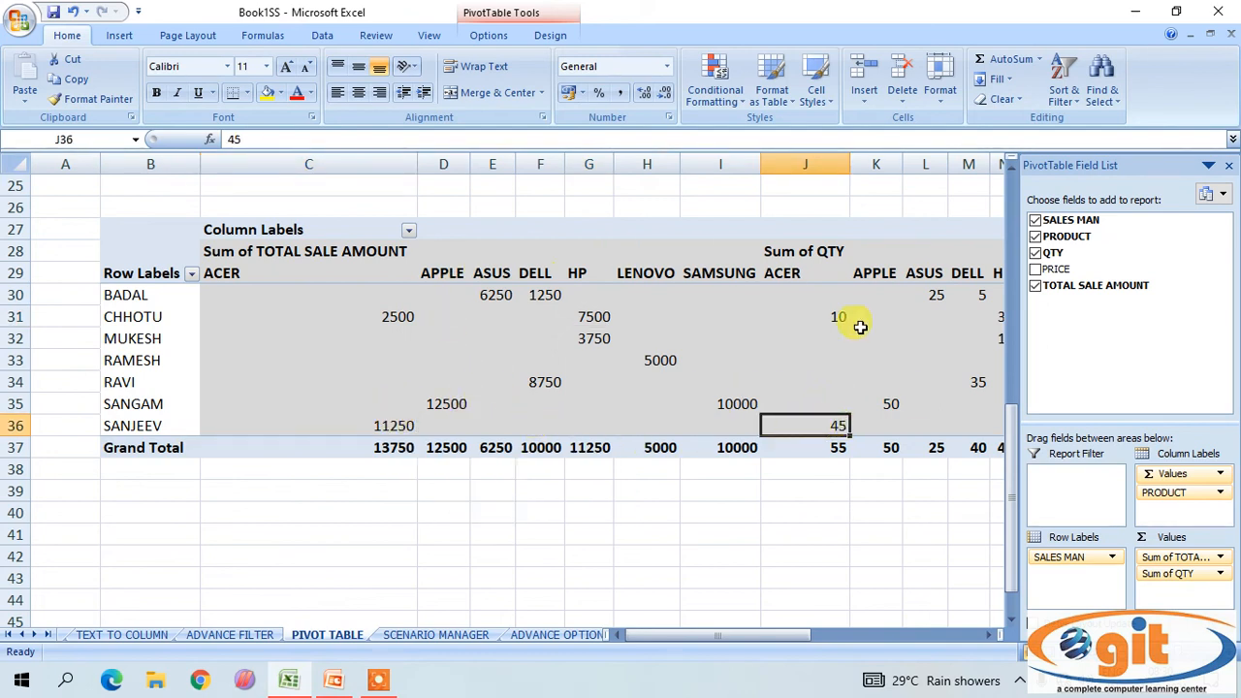
scroll(703, 465, up, 4)
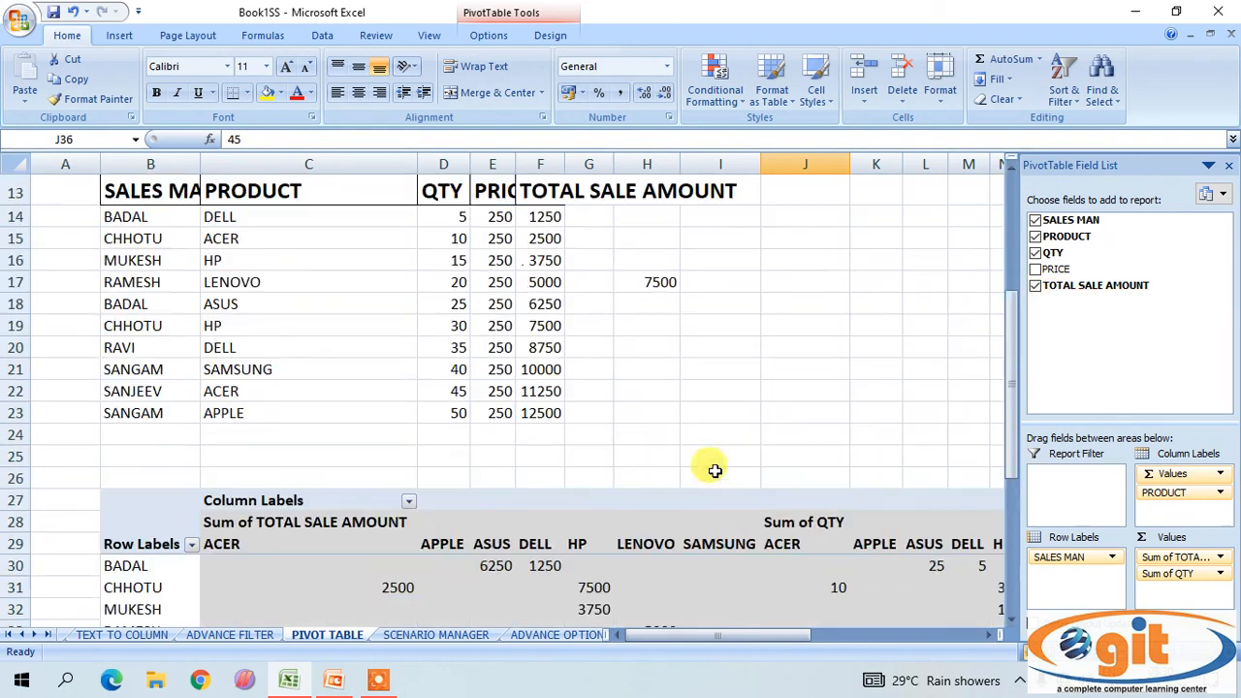
scroll(500, 336, up, 1)
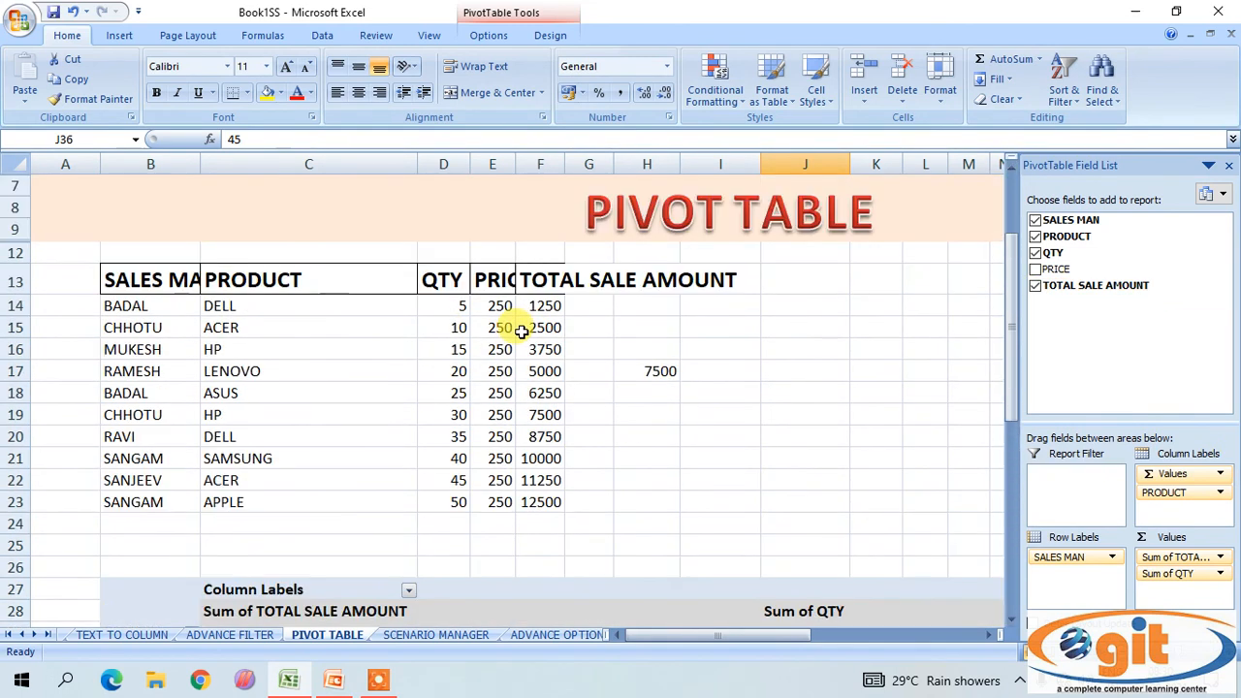
scroll(512, 326, down, 3)
scroll(523, 332, down, 4)
scroll(524, 331, up, 2)
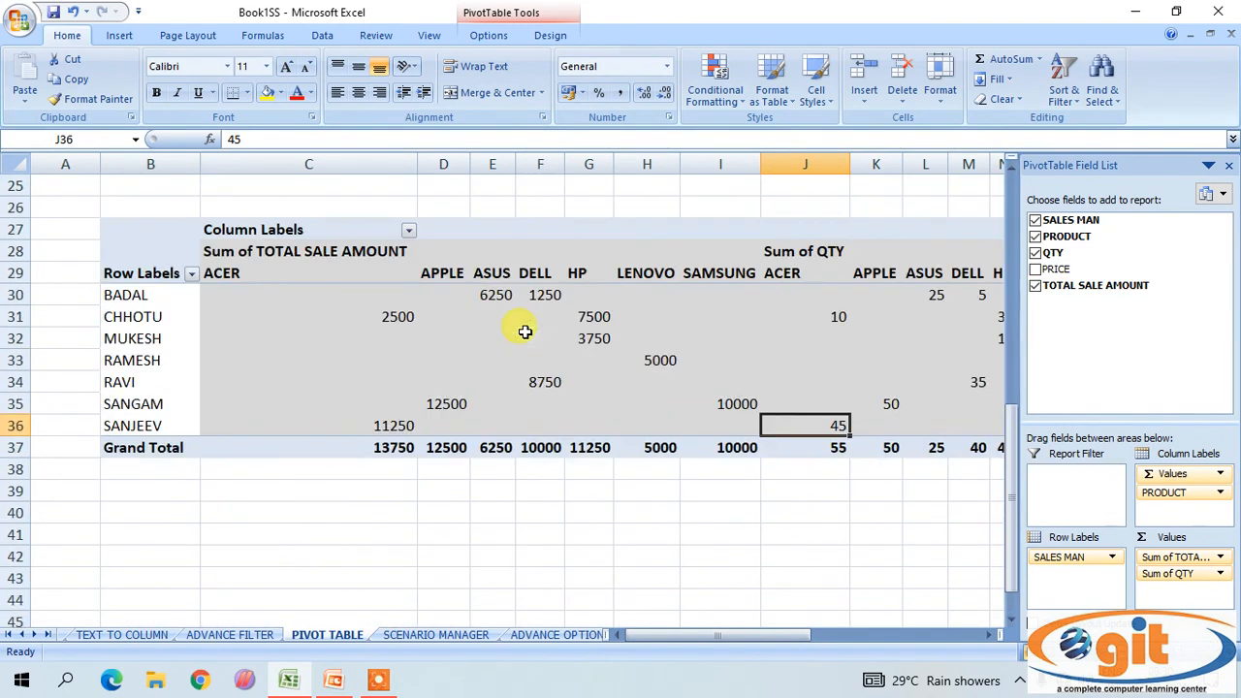
- Move PRODUCT from the column labels to the row labels, below SALES MAN
drag(1176, 499, 1054, 576)
scroll(321, 429, down, 2)
scroll(316, 421, up, 2)
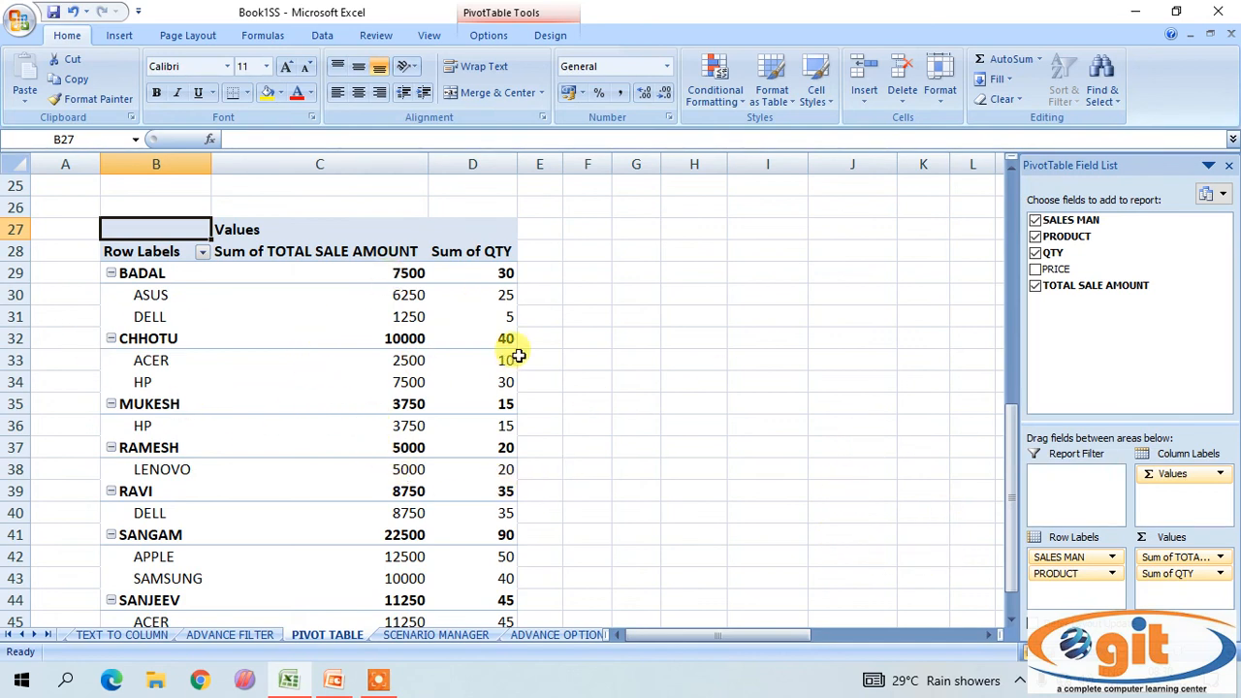
- Review the PivotTable's salesman and product rows down to the Grand Total, alongside the source sales table
scroll(657, 441, down, 2)
scroll(658, 446, down, 2)
scroll(654, 446, up, 5)
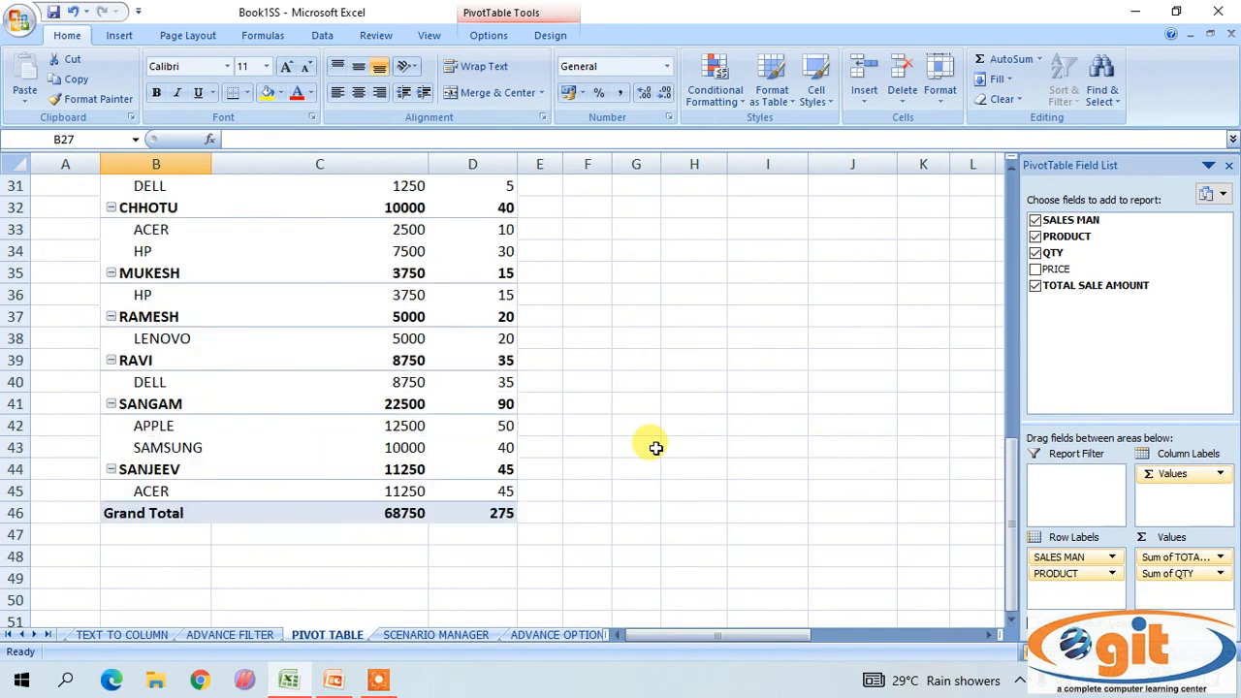
scroll(651, 446, up, 3)
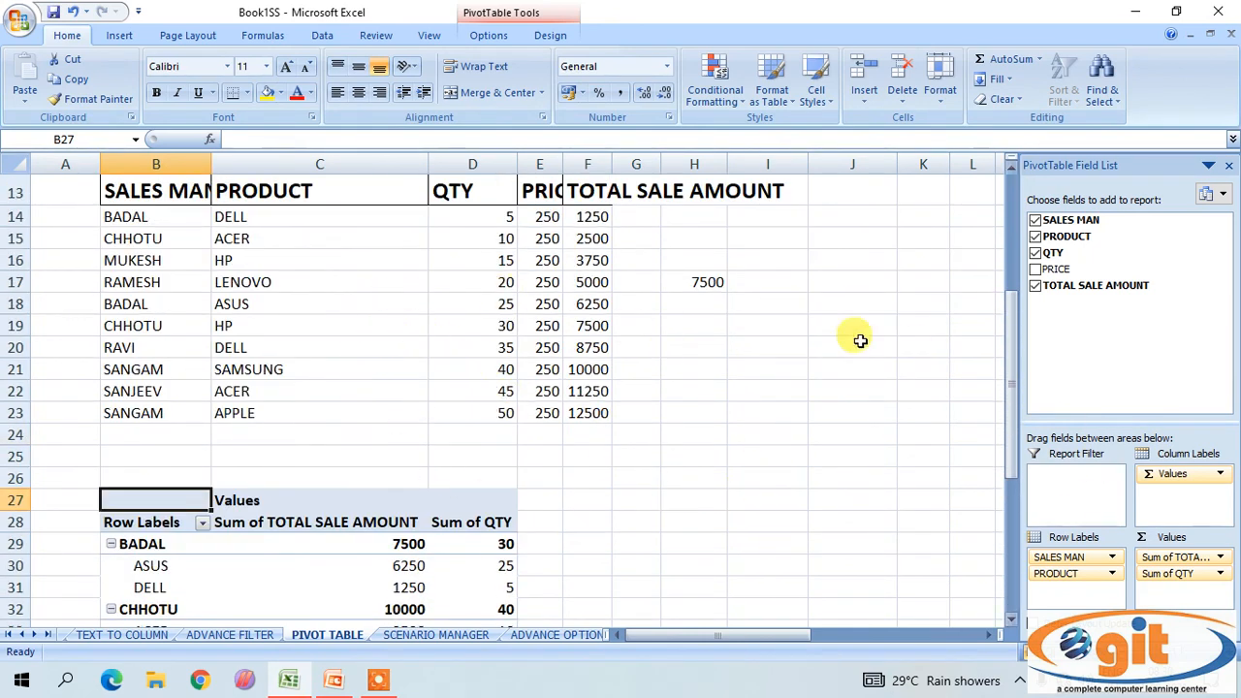
scroll(413, 455, down, 10)
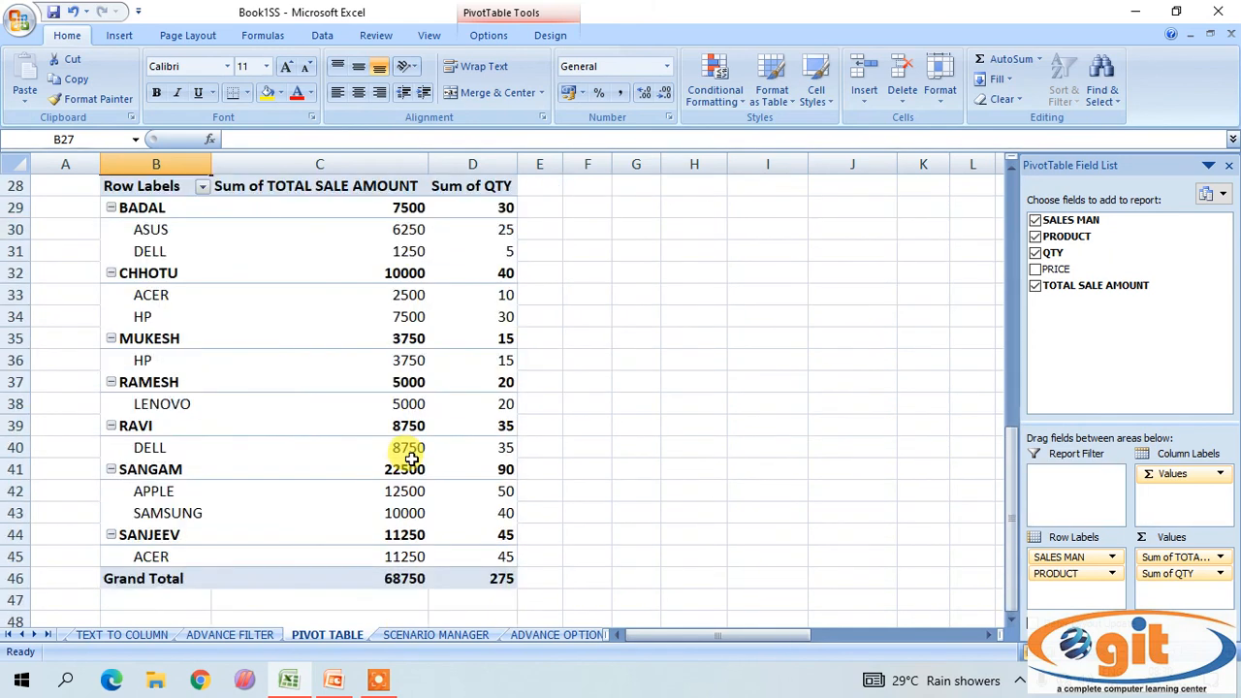
scroll(413, 457, up, 14)
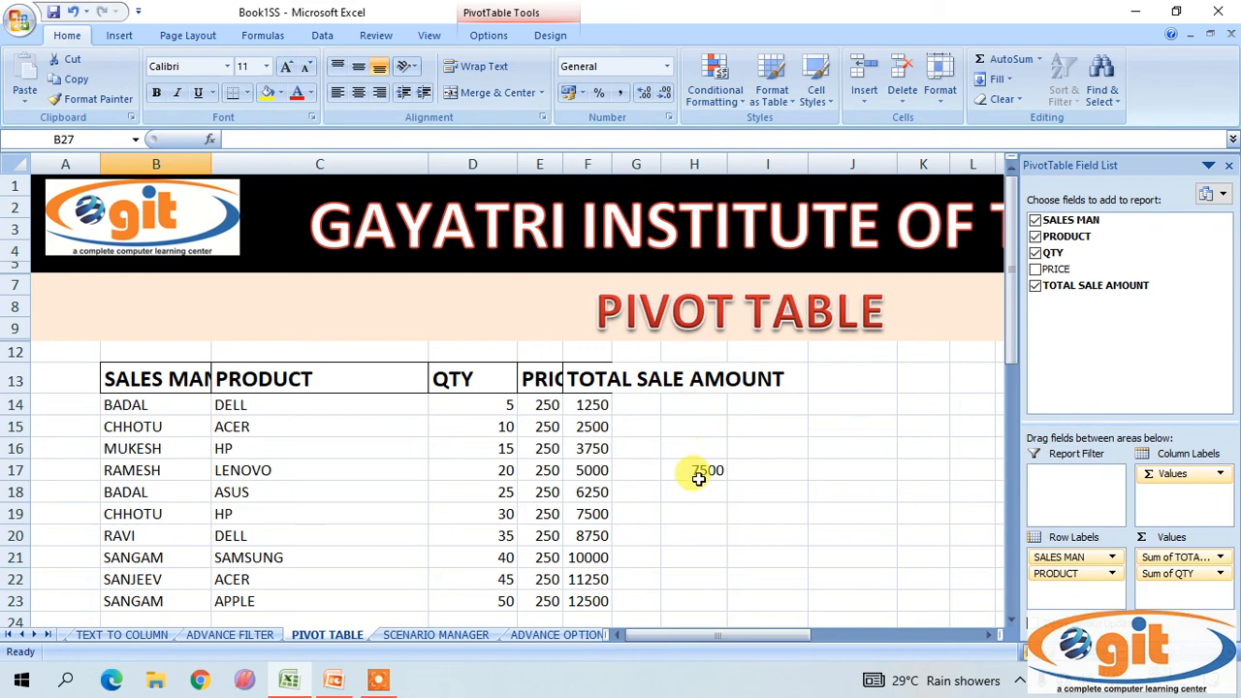
scroll(465, 475, down, 6)
mouse_move(437, 467)
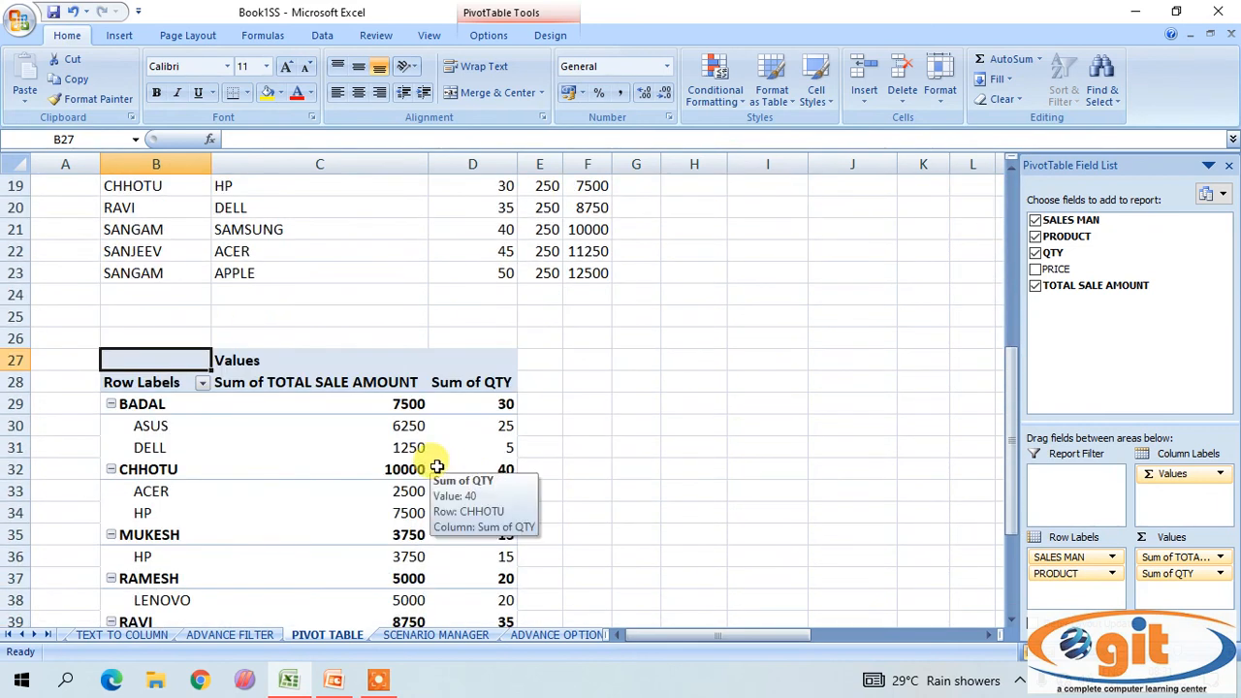
scroll(529, 407, down, 6)
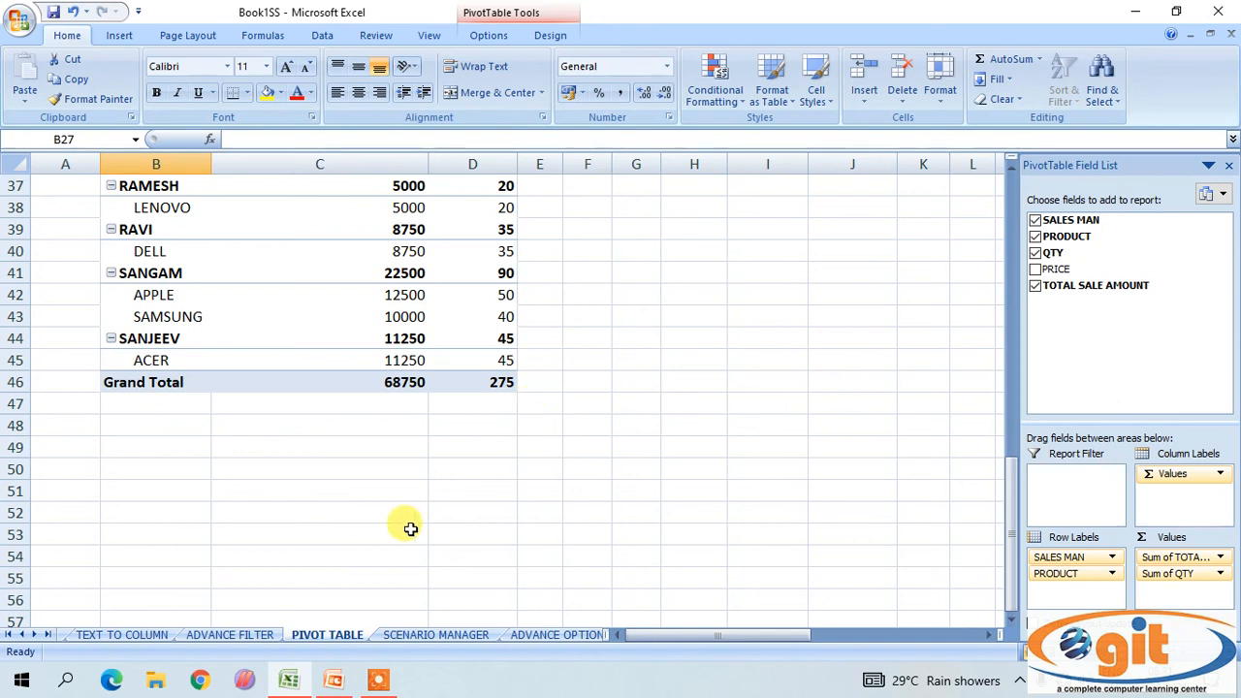
click(378, 680)
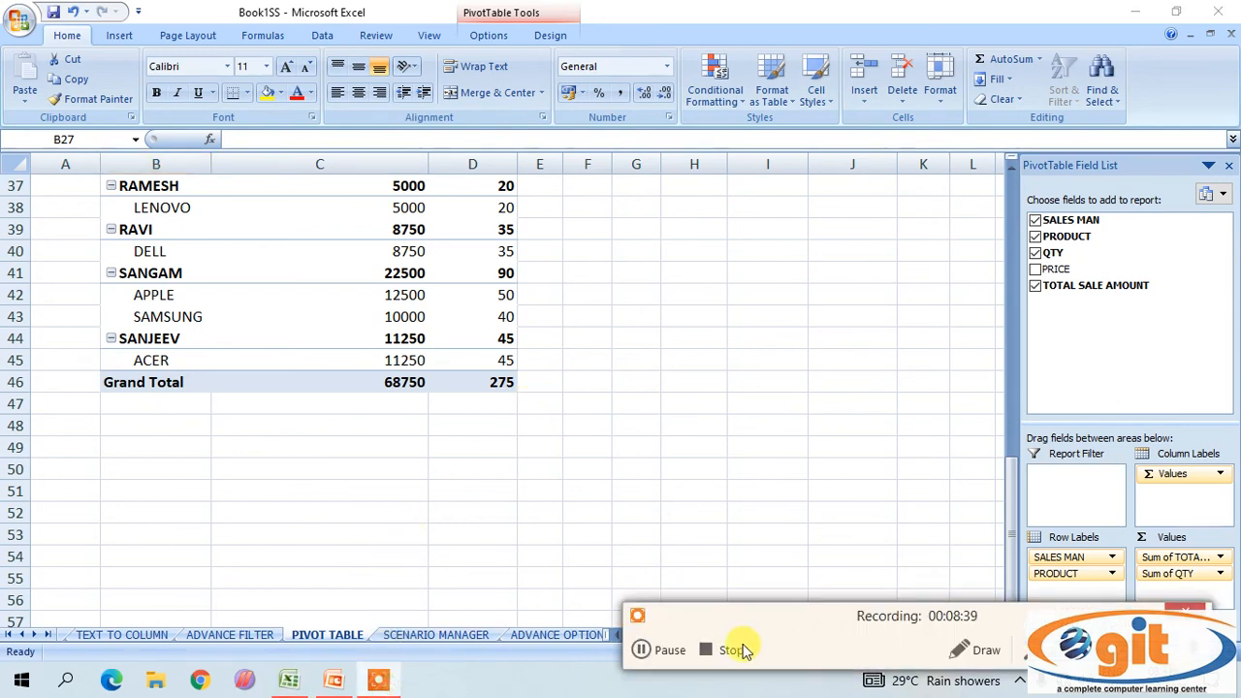